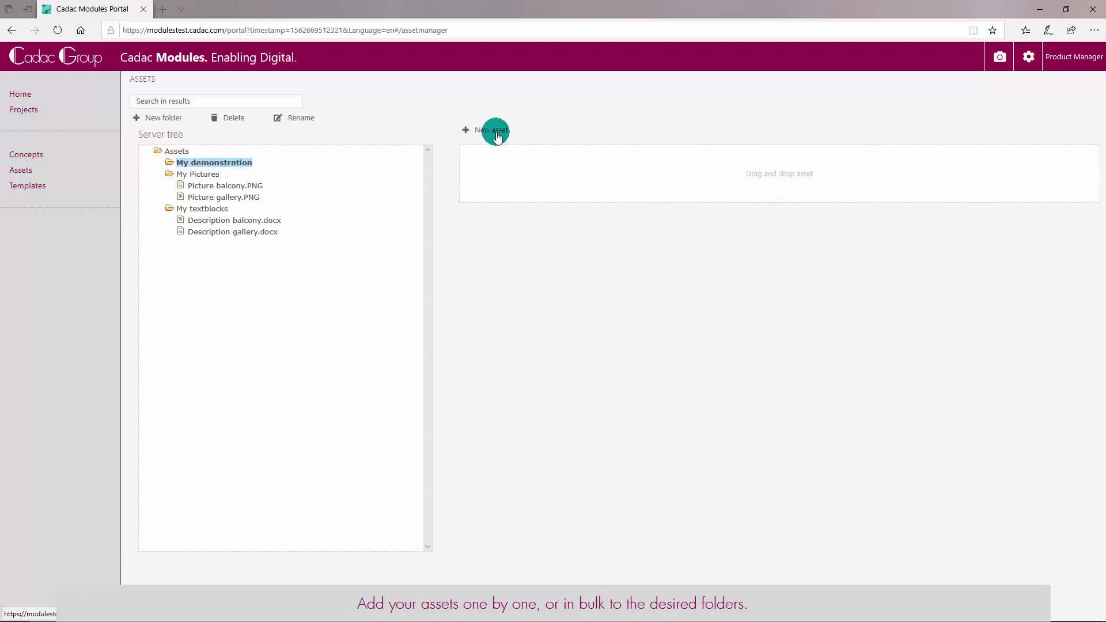
Upload Demonstration 01.docx and Demonstration 02.docx from the Document generator folder to the My demonstration asset folder.
key("super+Tab")
left_click(298, 345)
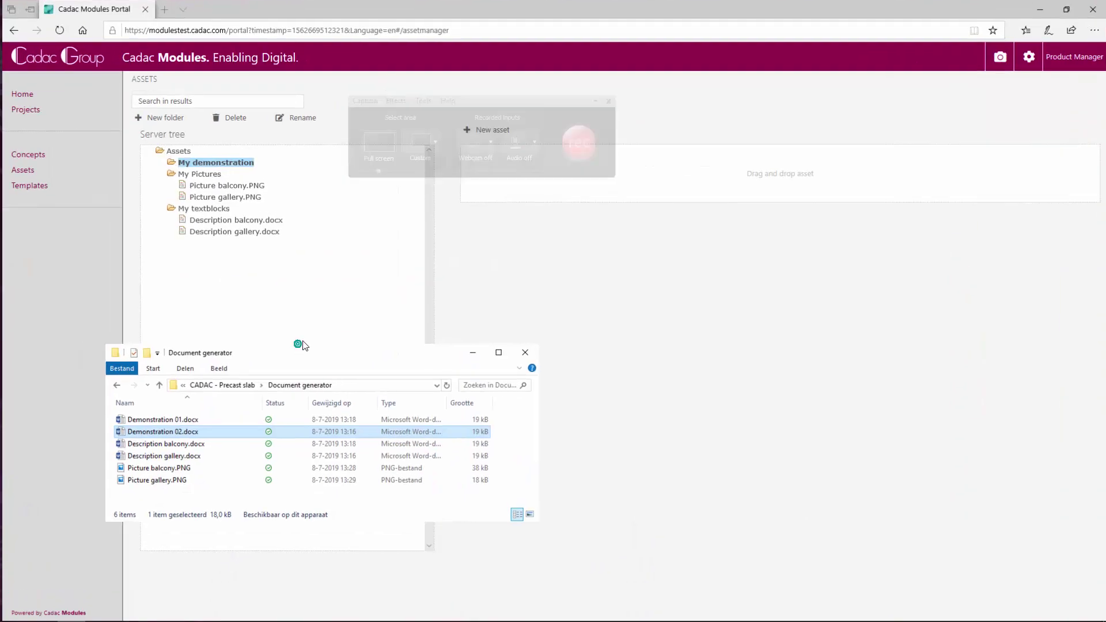
left_click_drag(326, 353, 275, 302)
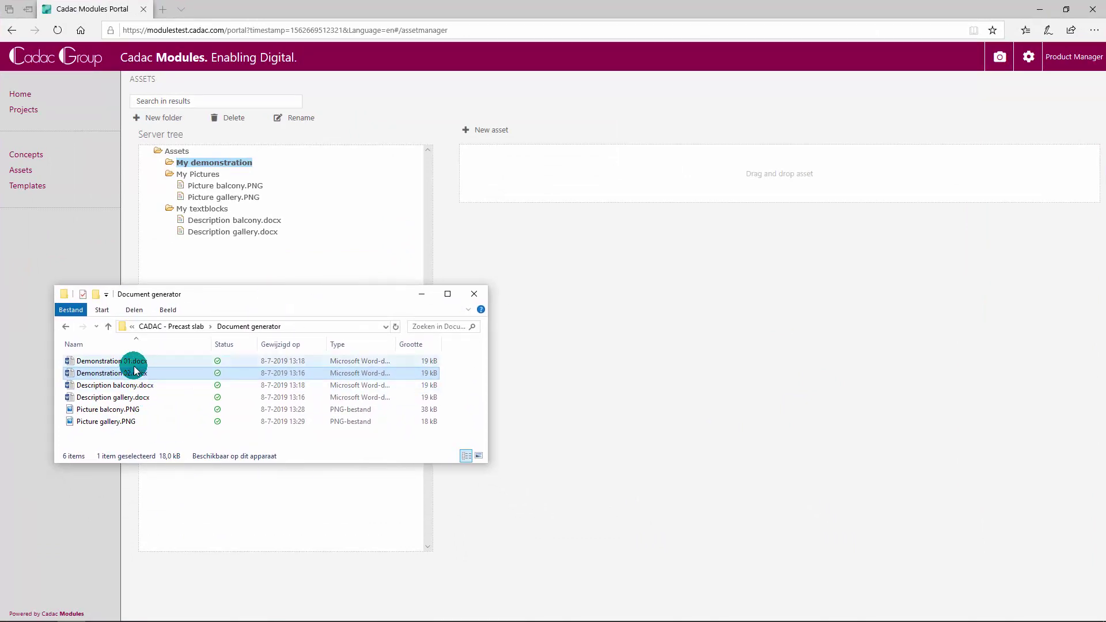
left_click(135, 364, "ctrl")
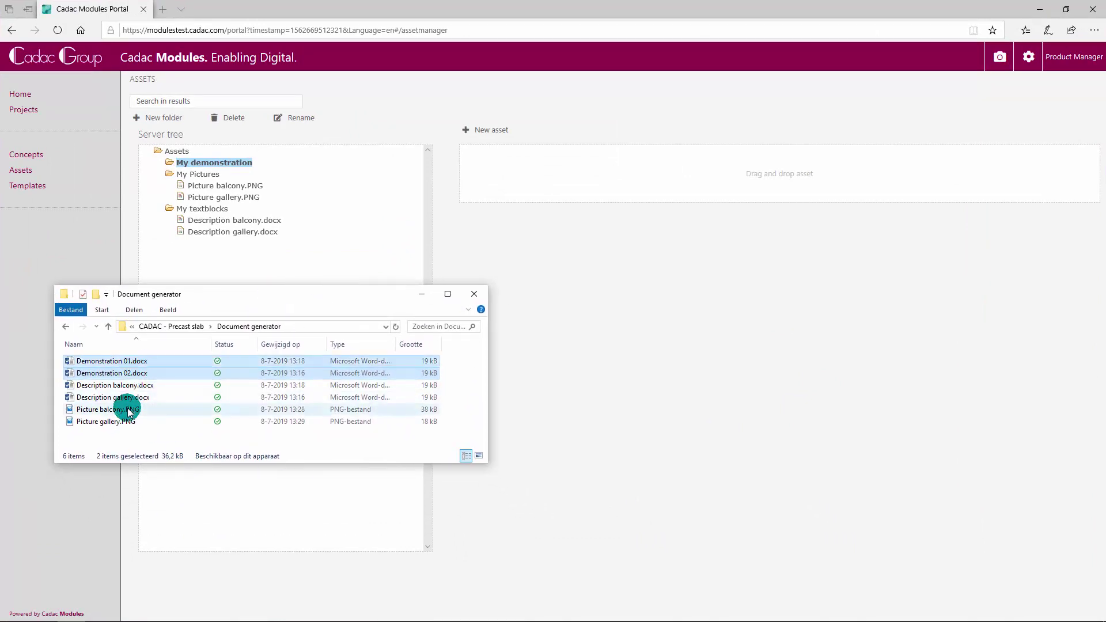
left_click_drag(106, 378, 619, 182)
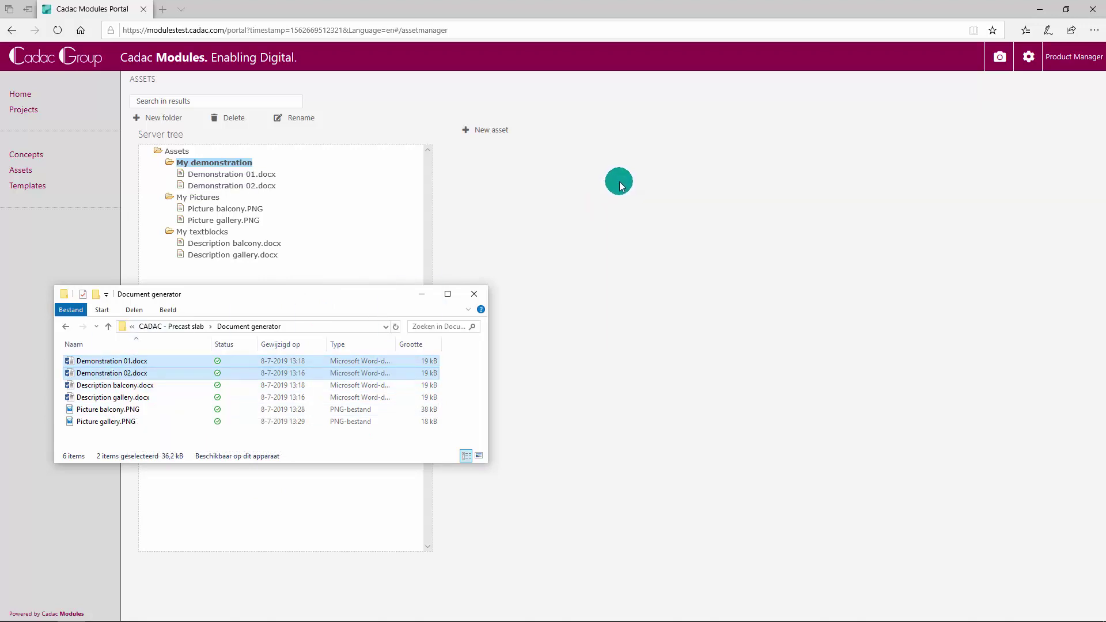
left_click(474, 294)
Rename the asset Demonstration 02.docx in the My demonstration folder as Demonstration 03.docx.
left_click(244, 176)
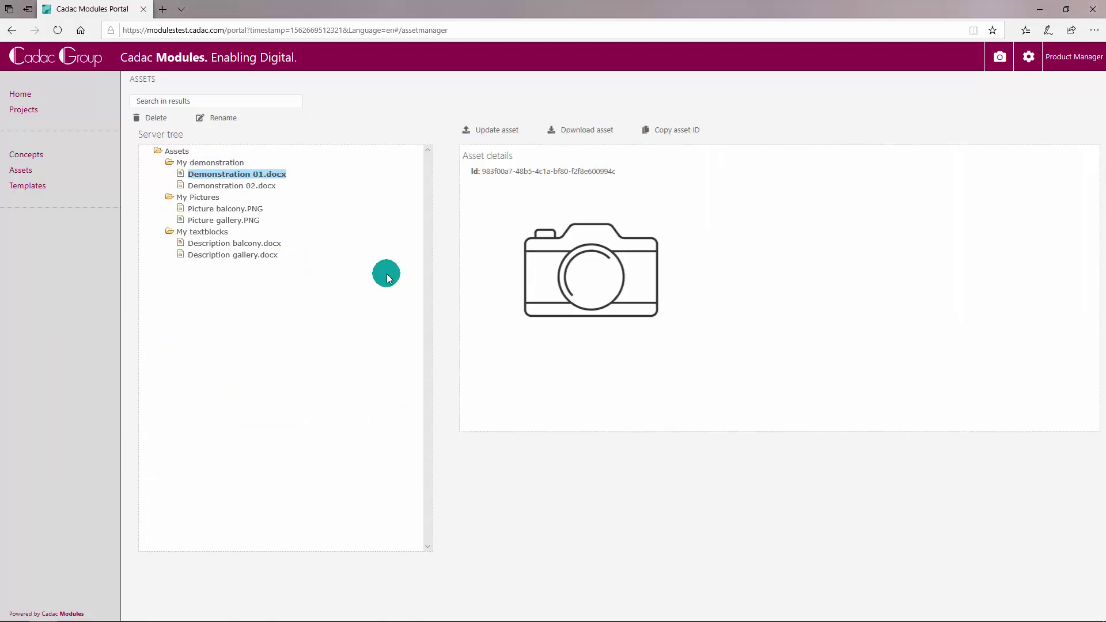
left_click(267, 189)
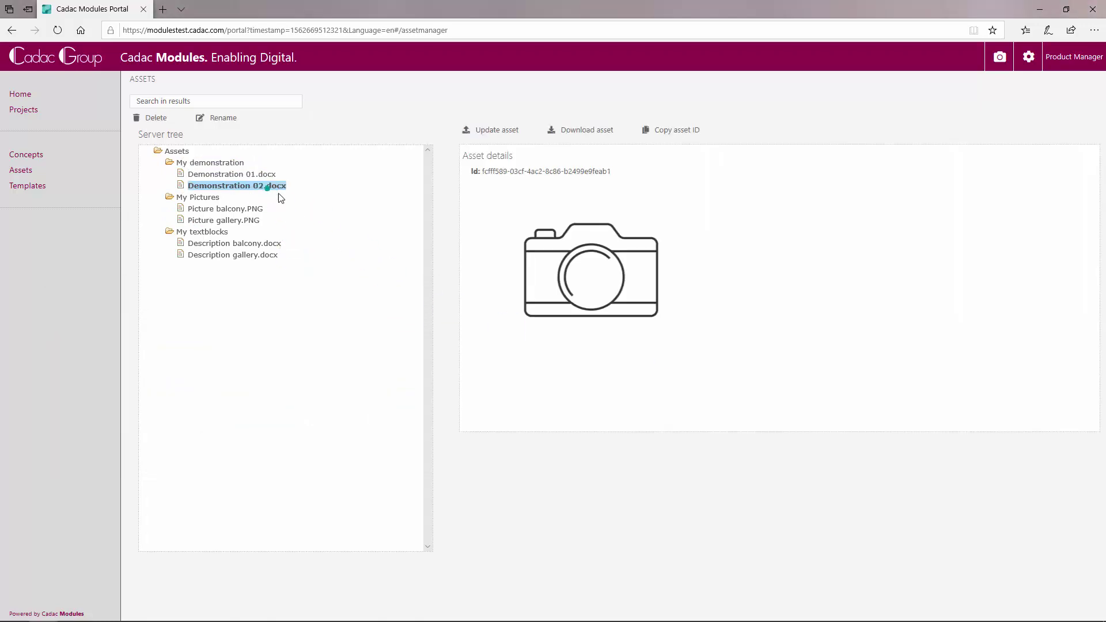
left_click(227, 118)
left_click(457, 118)
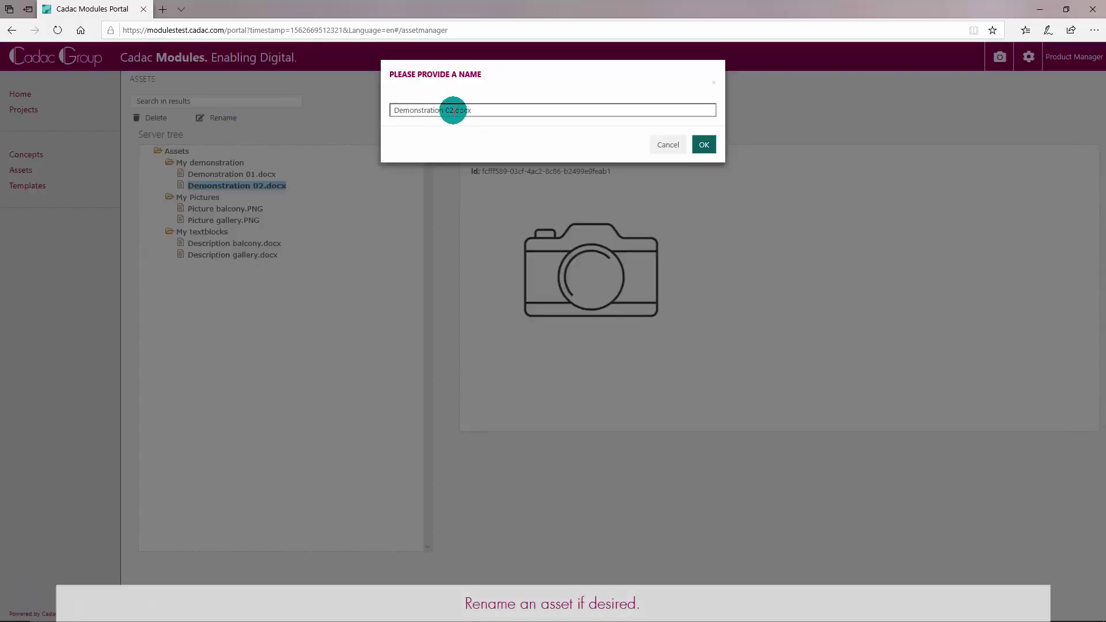
left_click(704, 144)
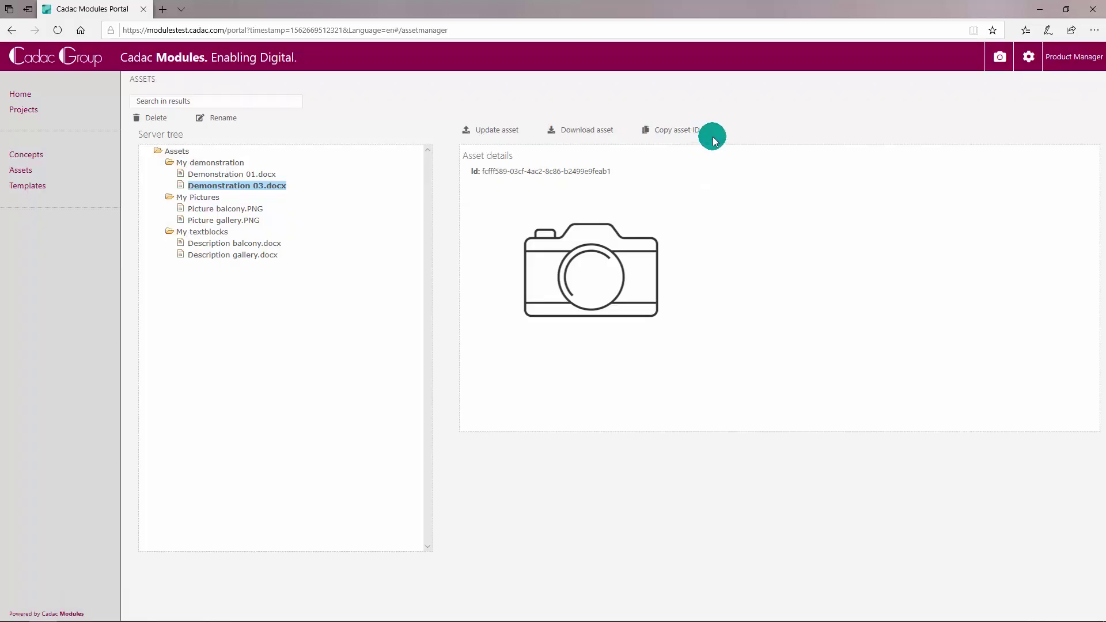
Delete the assets Demonstration 03.docx and Demonstration 01.docx from the My demonstration folder.
left_click(157, 118)
left_click(698, 138)
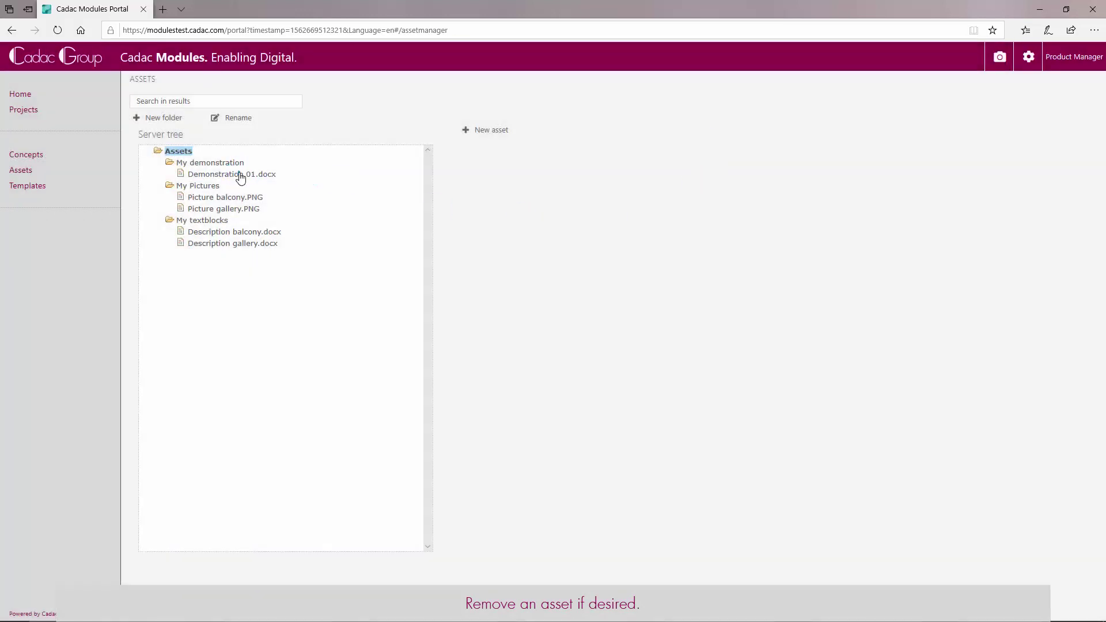
left_click(236, 175)
left_click(155, 117)
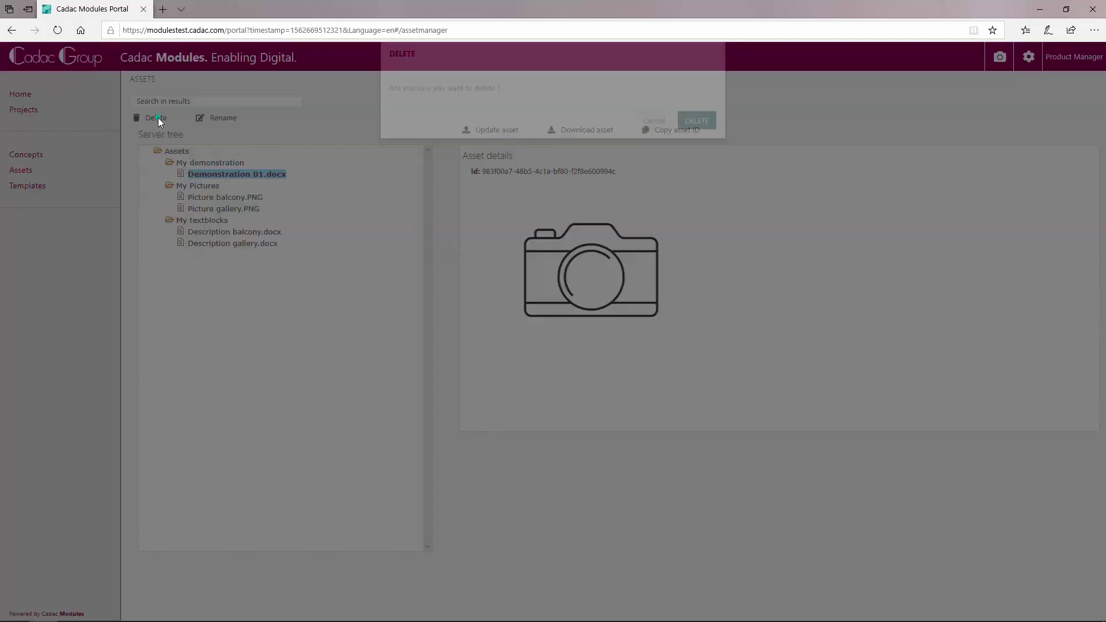
left_click(698, 142)
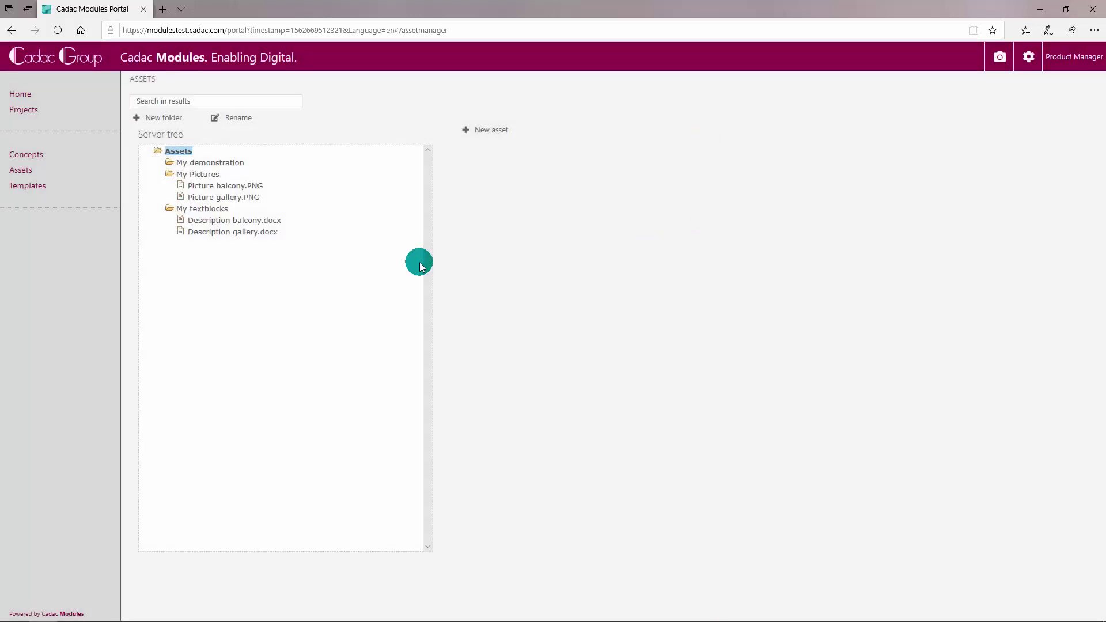
Delete the My demonstration folder from the asset tree.
left_click(184, 163)
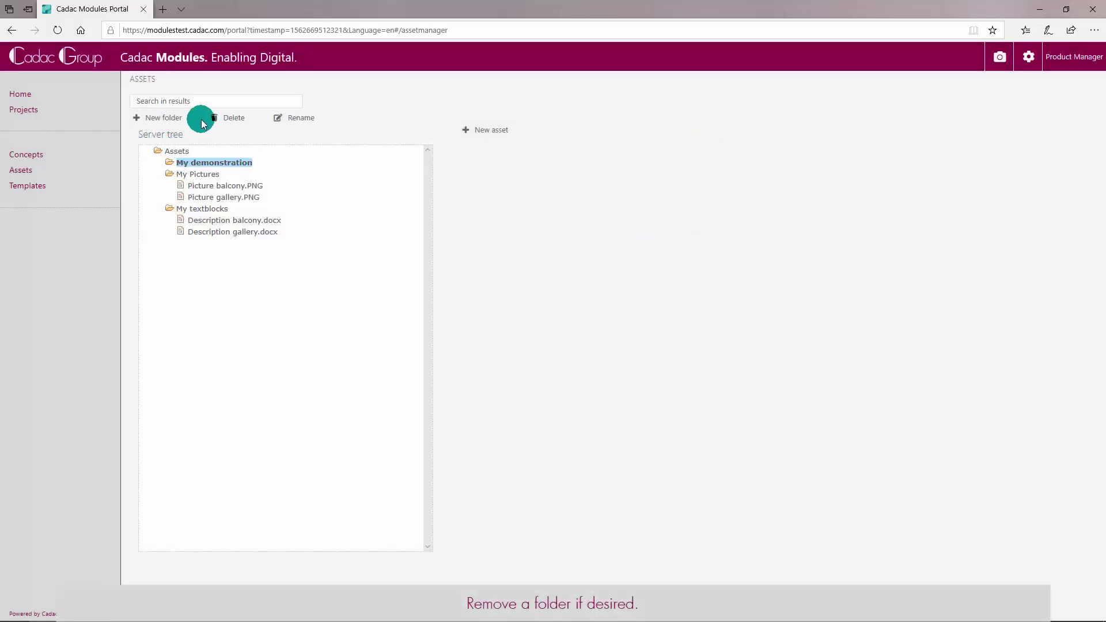
left_click(229, 121)
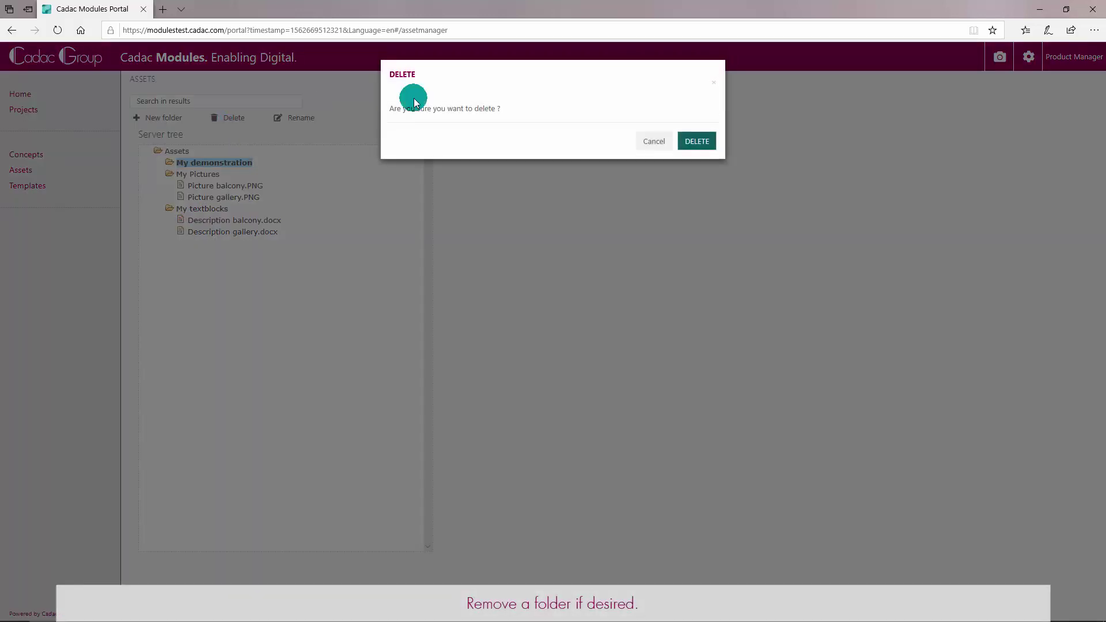
left_click(697, 141)
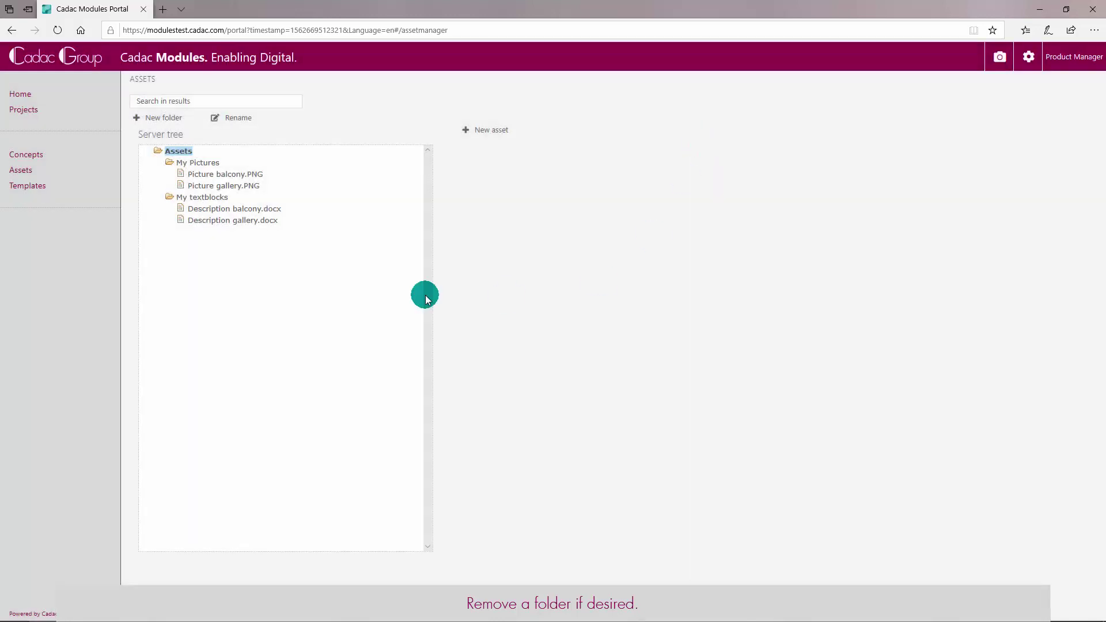
Copy the asset ID of Picture balcony.PNG in the My Pictures folder.
left_click(248, 174)
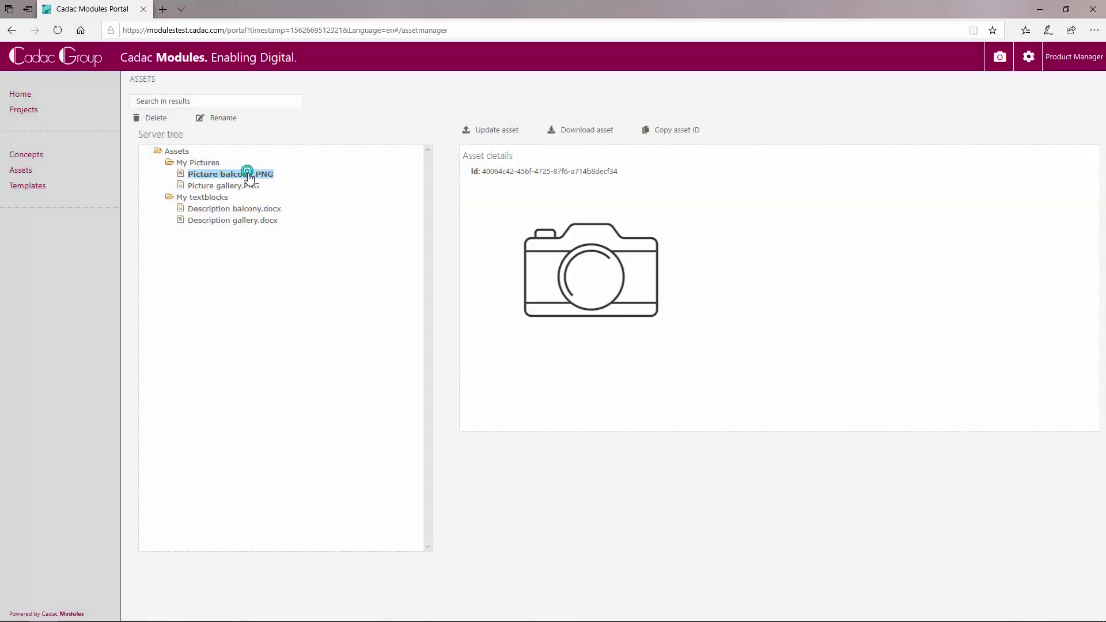
left_click(669, 130)
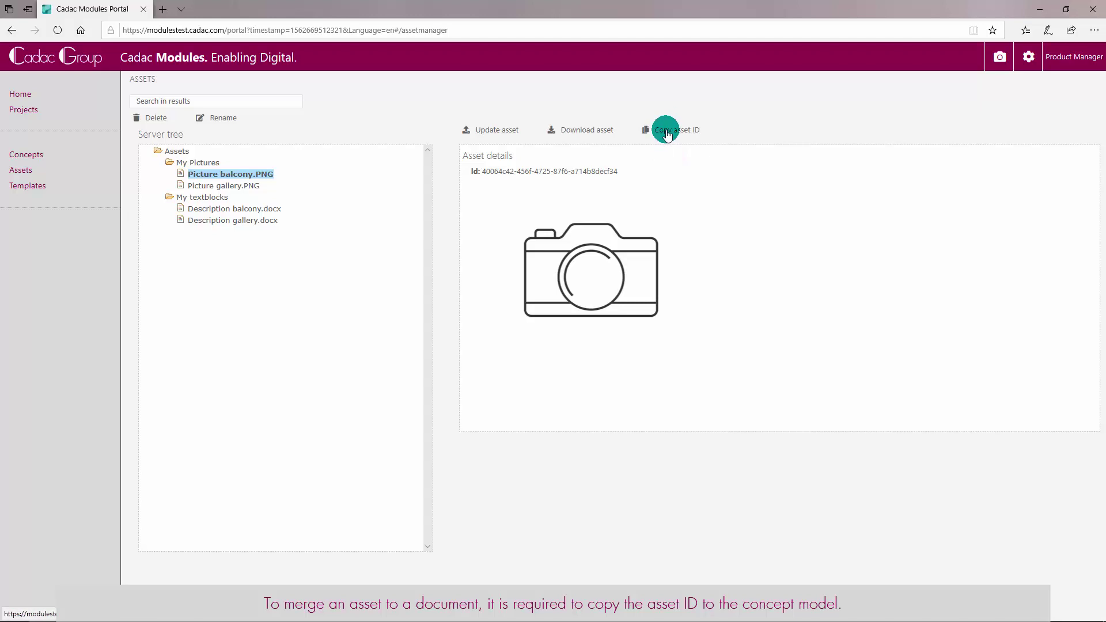
left_click(666, 132)
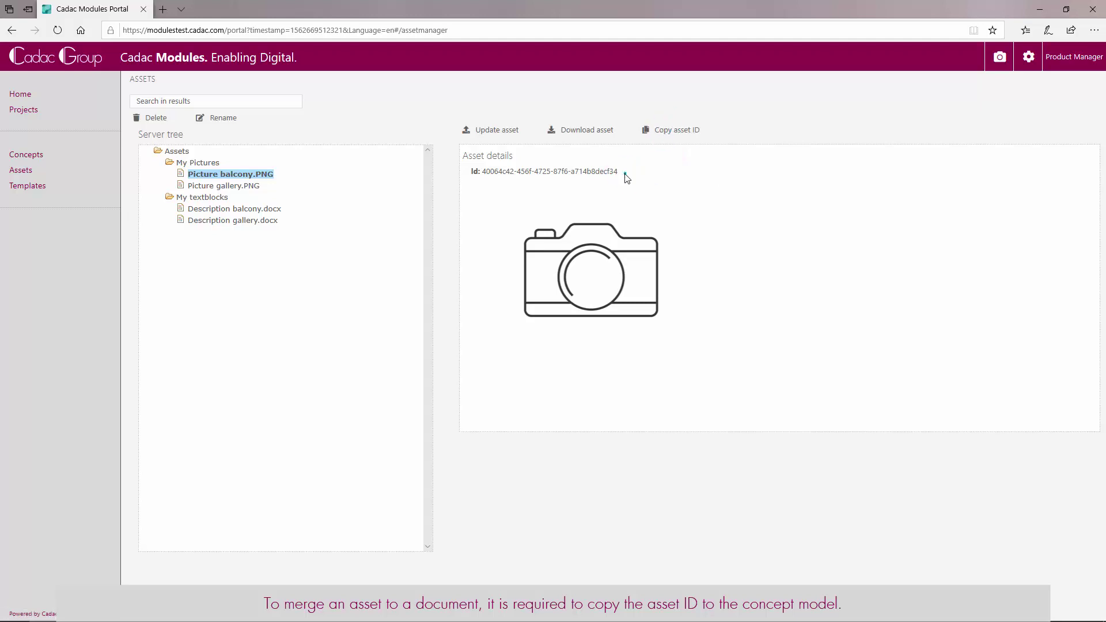
left_click(625, 173)
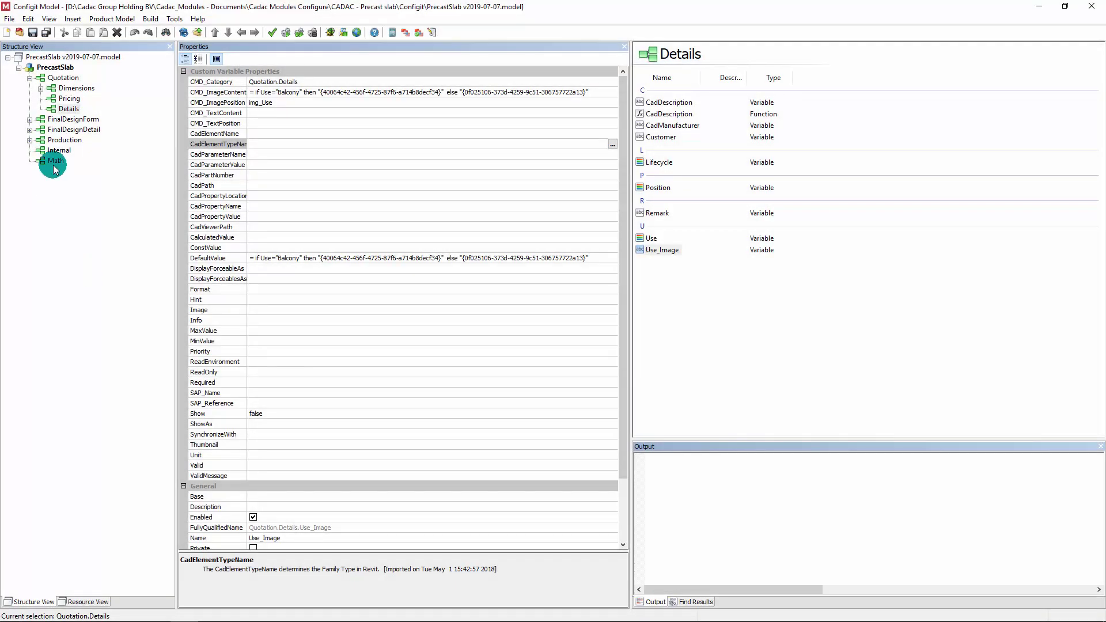
In Configit Model, open the properties of the Depth variable in PrecastSlab's Quotation > Dimensions group.
left_click(55, 68)
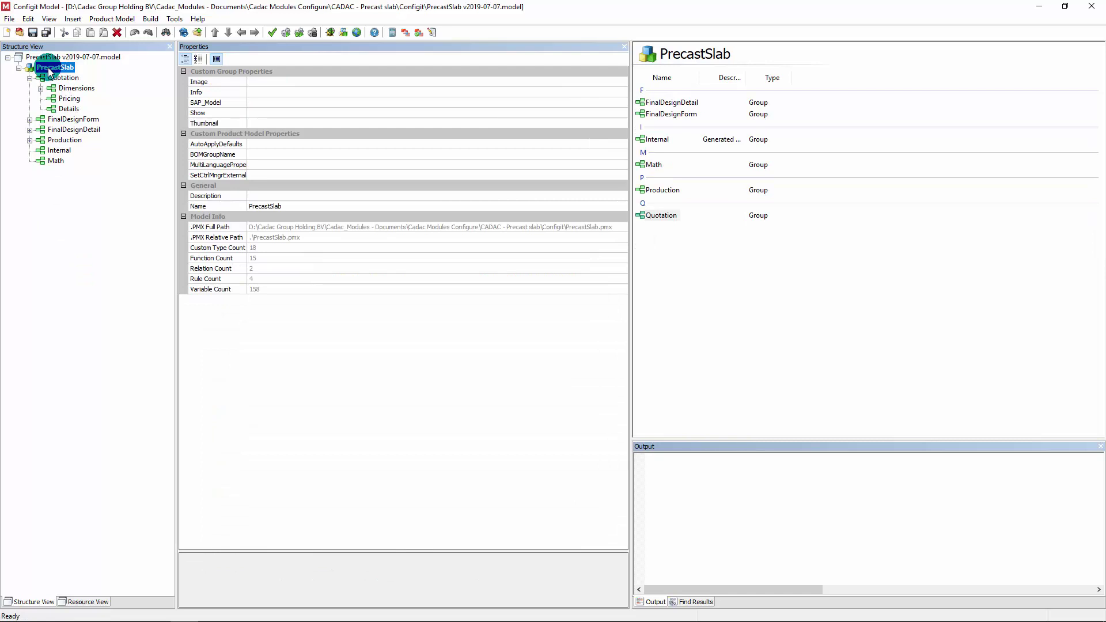
left_click(61, 78)
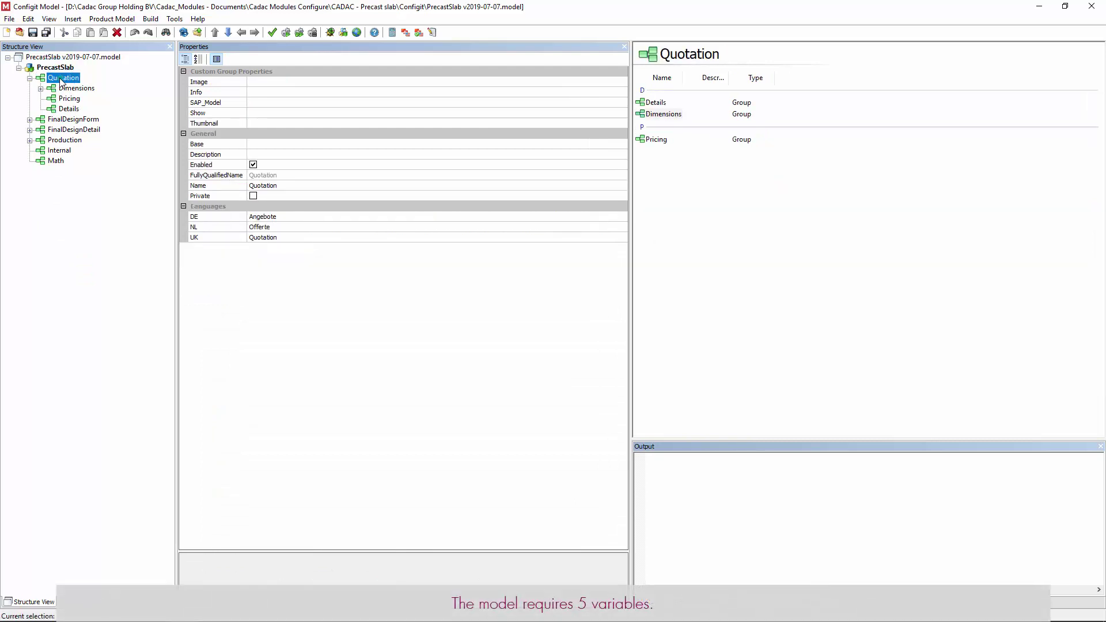
left_click(77, 89)
left_click(664, 129)
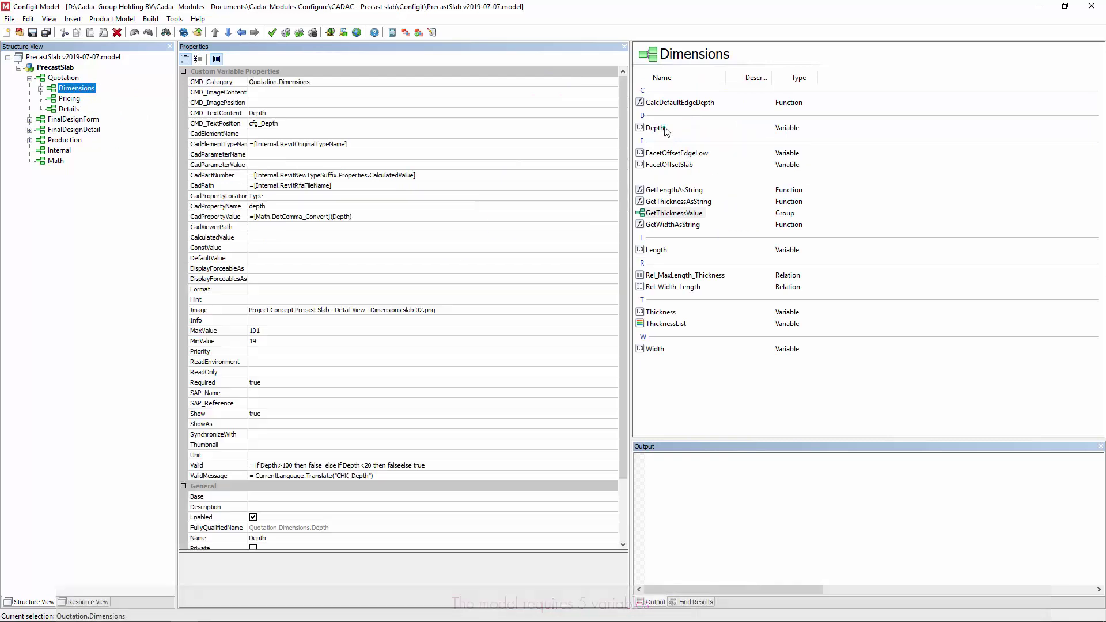
Widen the property name column and go through the Depth variable's five CMD properties, from CMD_Category to CMD_TextPosition.
left_click(242, 125)
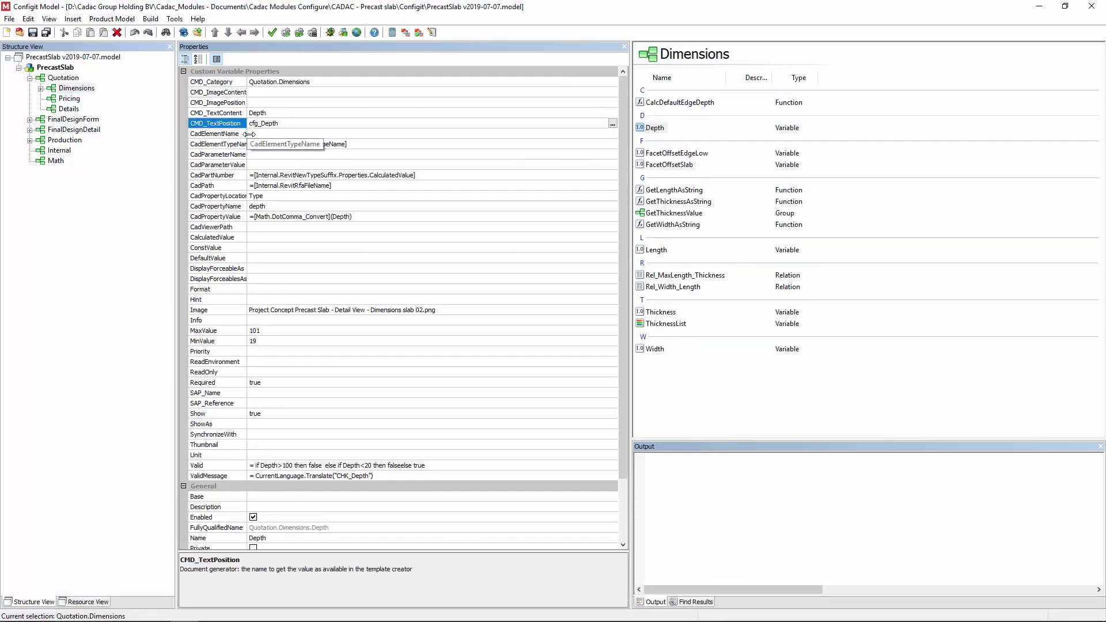
left_click_drag(247, 146, 300, 147)
left_click(255, 85)
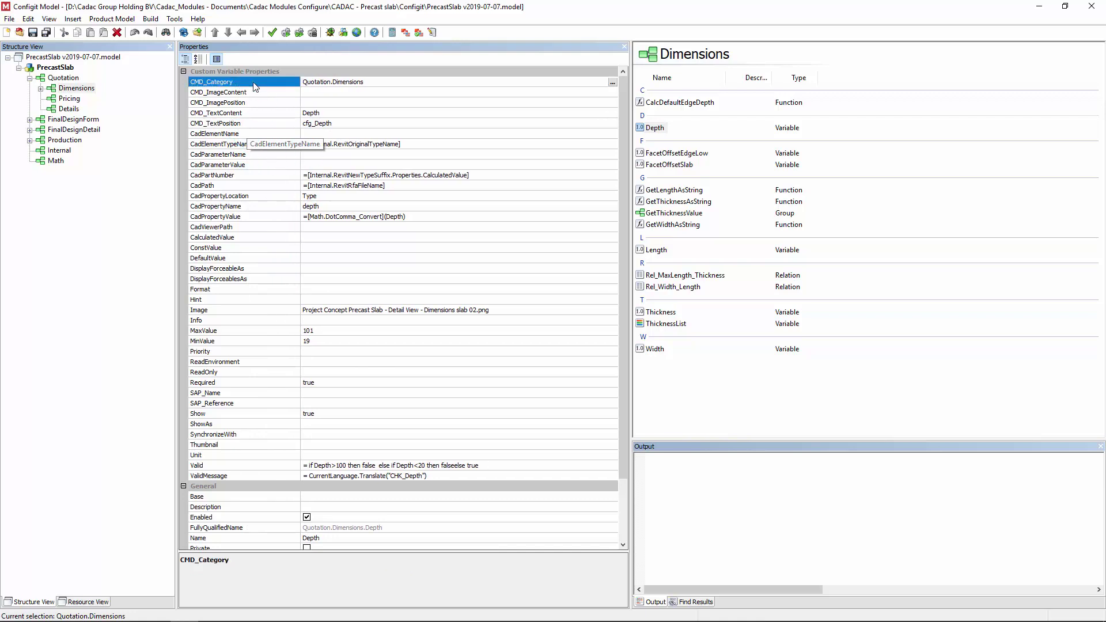
left_click(260, 95)
left_click(254, 104)
left_click(257, 114)
left_click(259, 126)
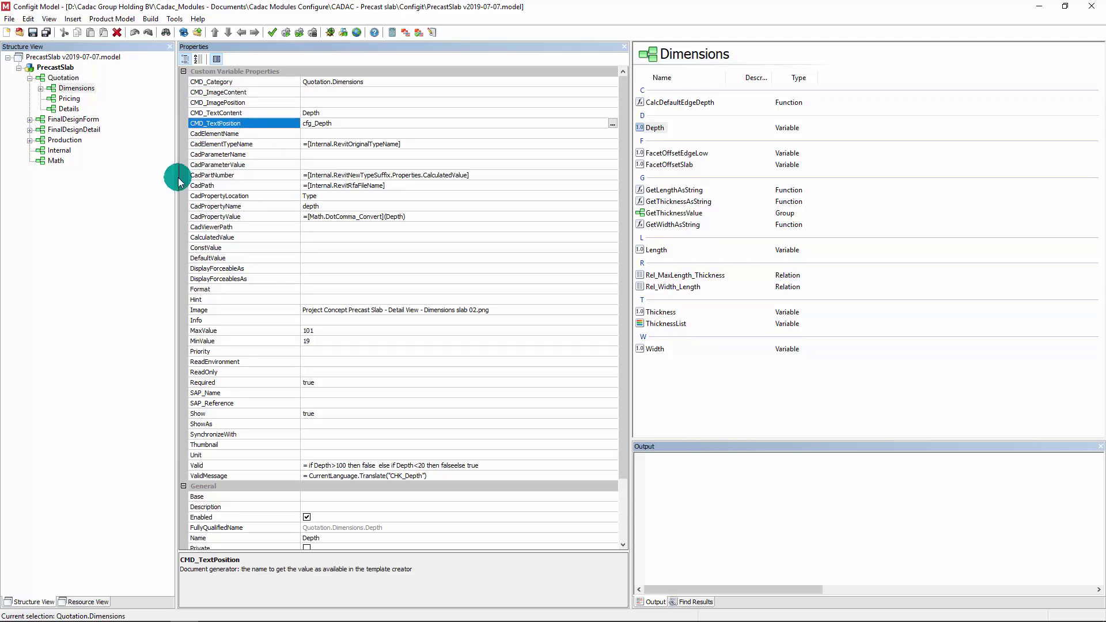
Open the list of custom Variable Properties among the PrecastSlab model's resources.
left_click(93, 601)
left_click(18, 67)
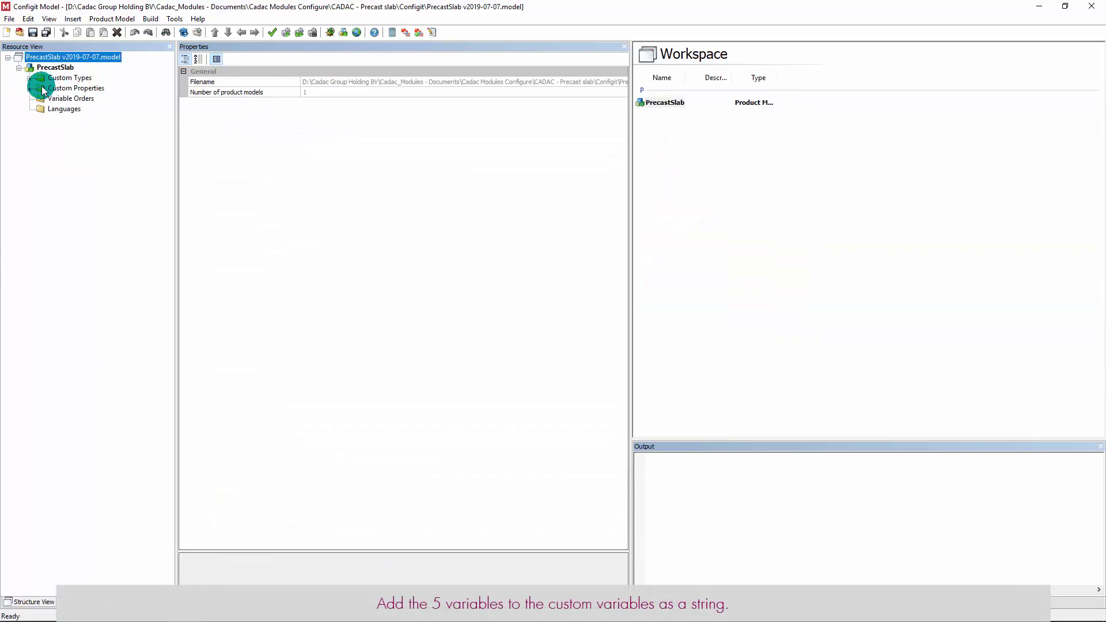
left_click(30, 88)
left_click(91, 118)
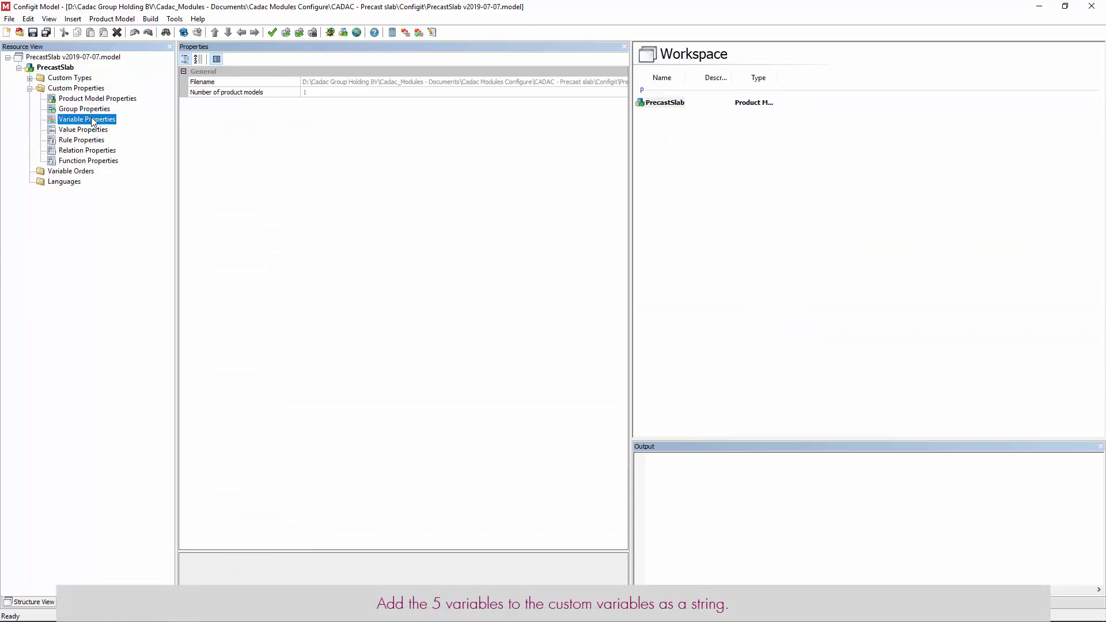
Examine the type and description of CMD_Category, CMD_ImageContent, CMD_ImagePosition, CMD_TextContent and CMD_TextPosition.
left_click(668, 105)
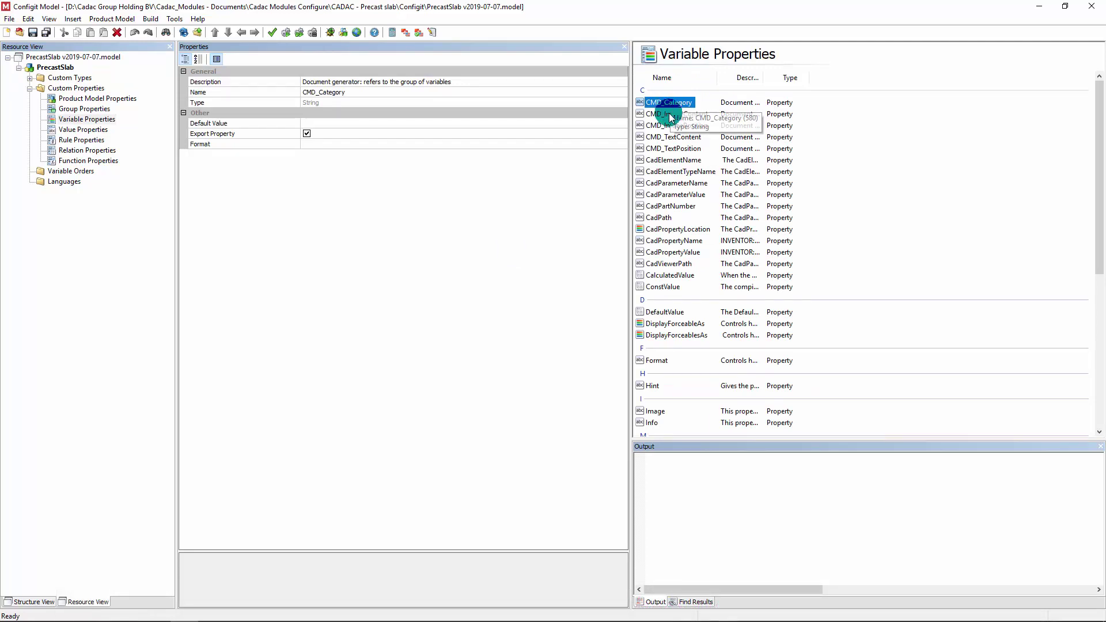
left_click(669, 114)
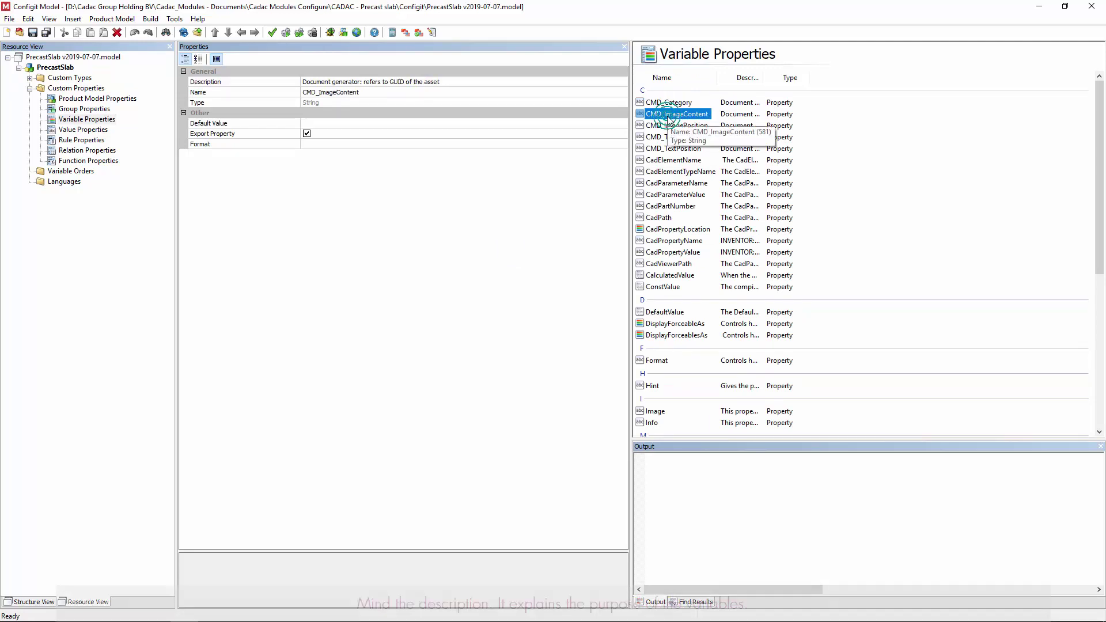
left_click(669, 125)
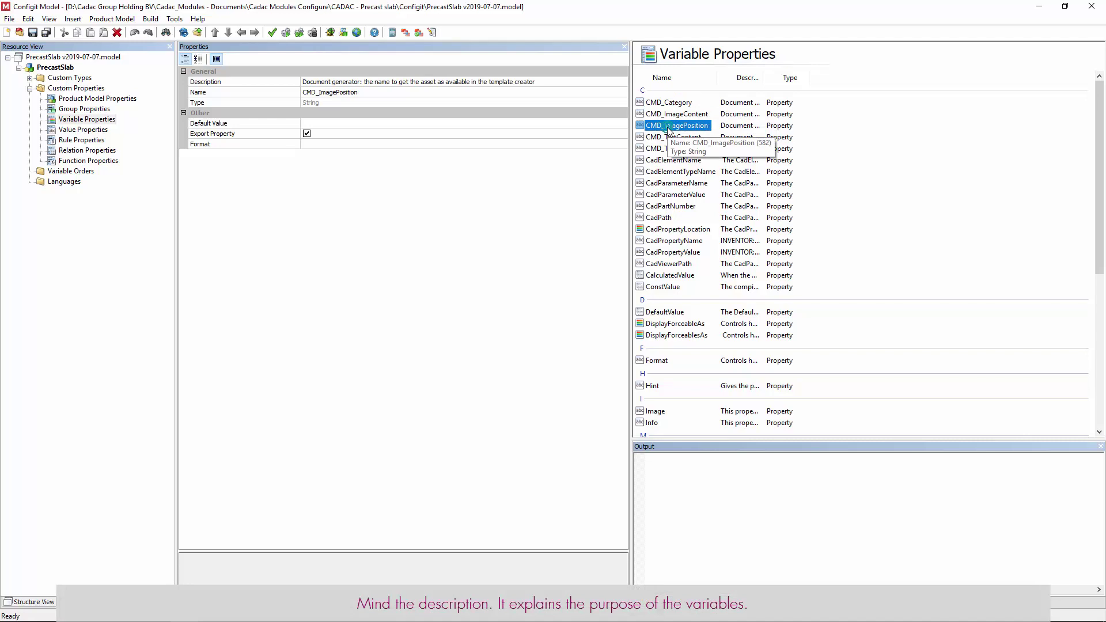
left_click(669, 138)
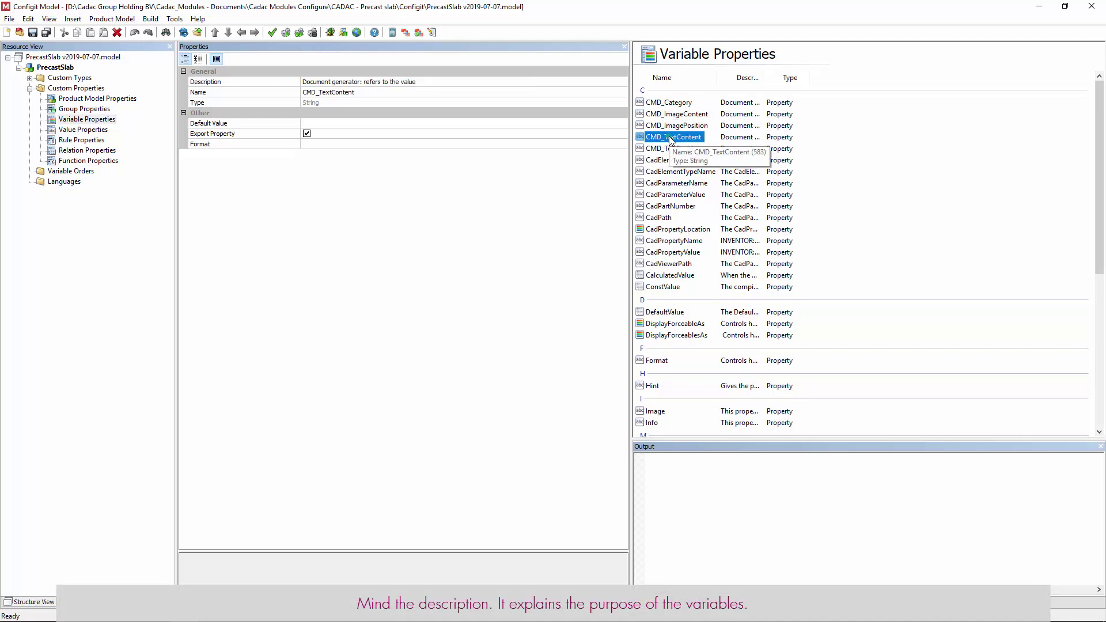
left_click(674, 149)
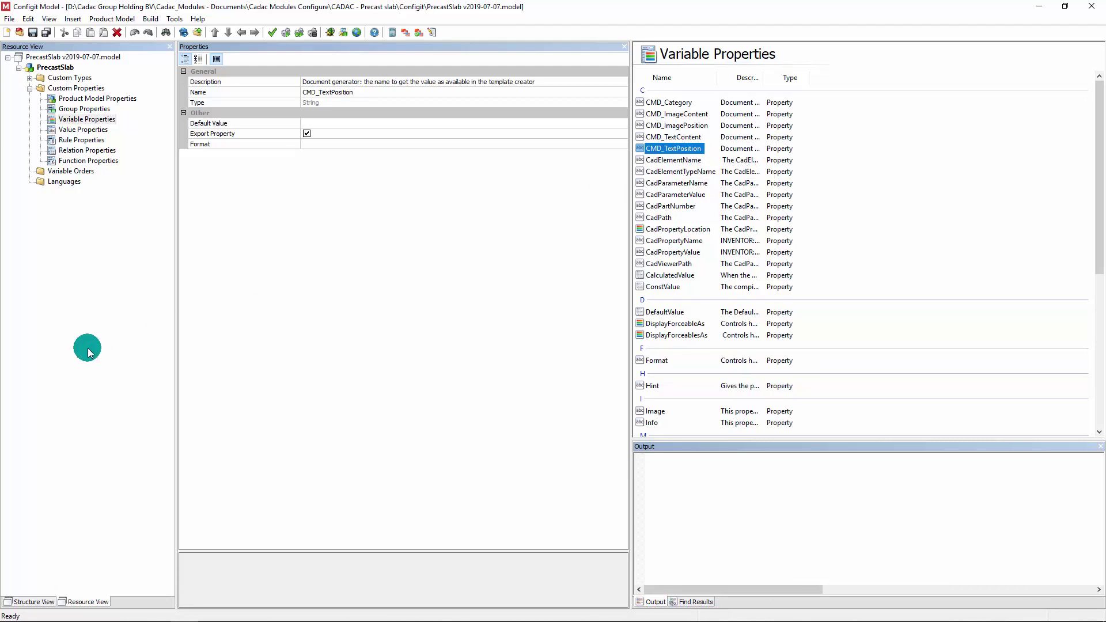
Return to the model structure and examine the Depth variable's CMD_Category, CMD_TextContent and CMD_TextPosition in Quotation > Dimensions.
left_click(43, 603)
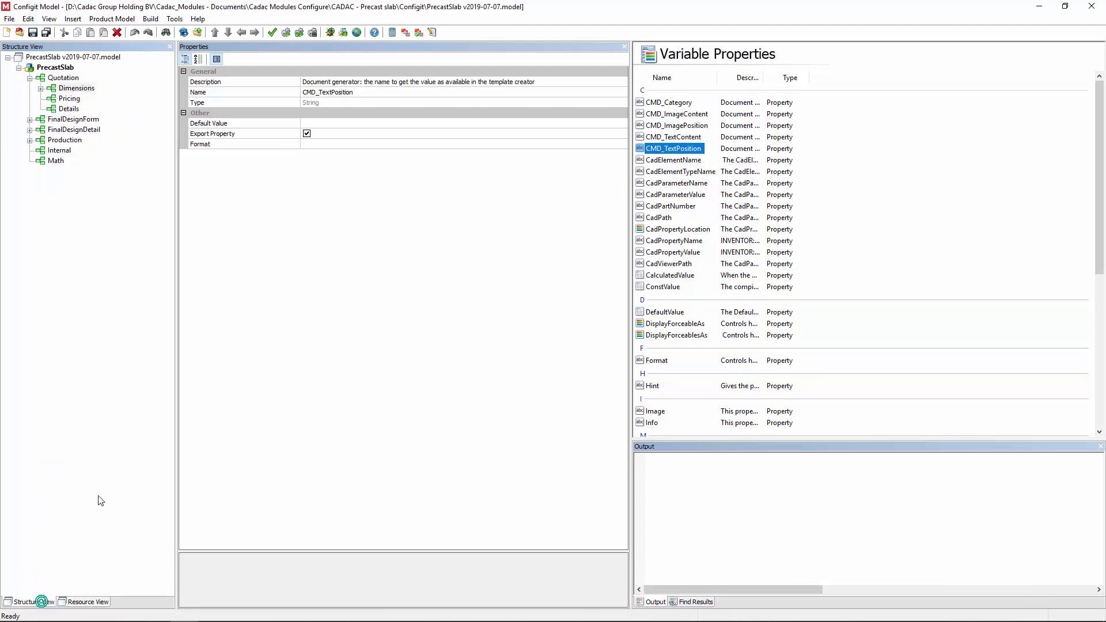
left_click(75, 89)
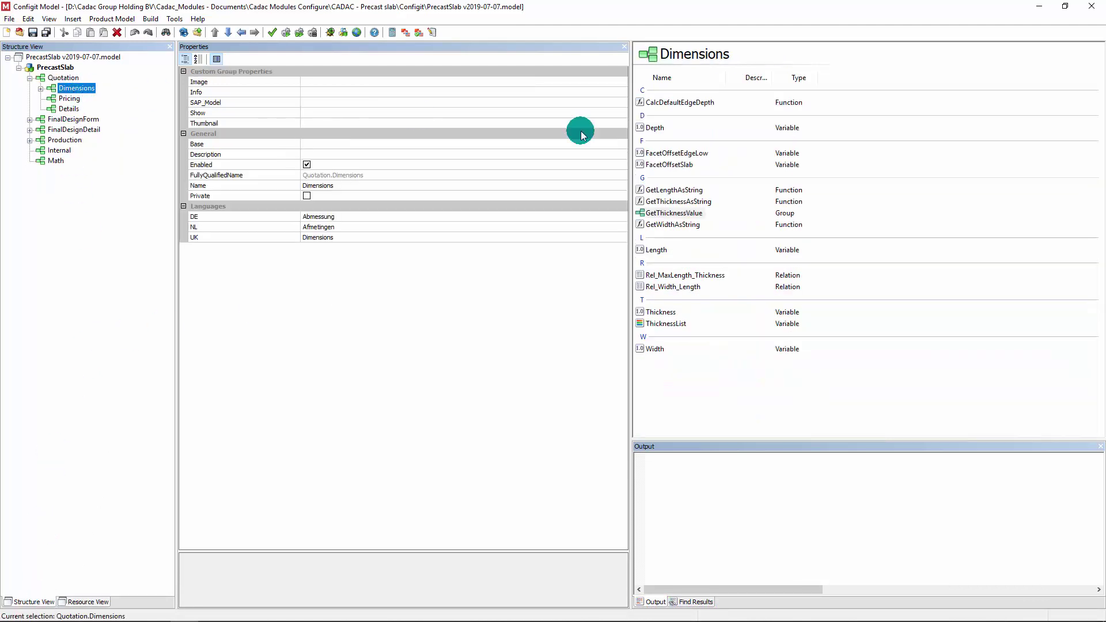
left_click(655, 127)
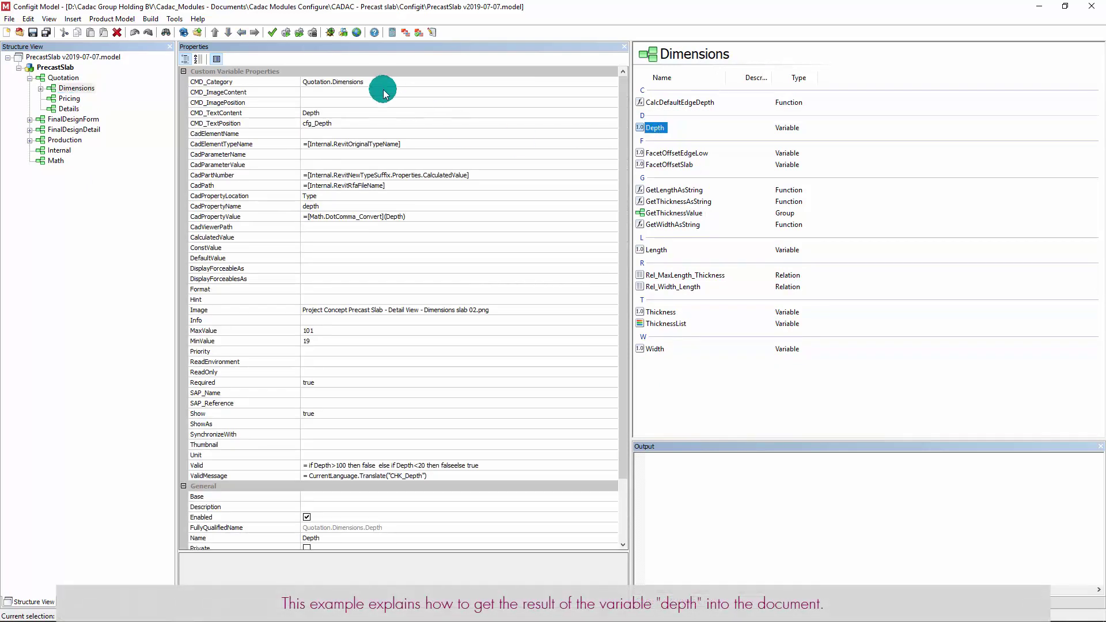
left_click(387, 84)
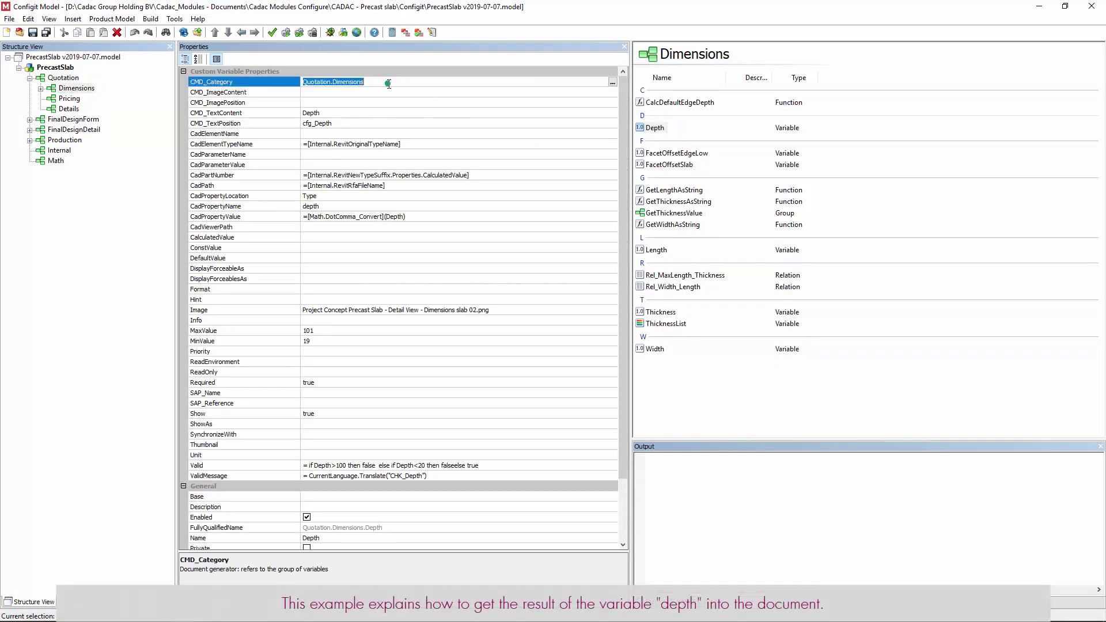
left_click(388, 113)
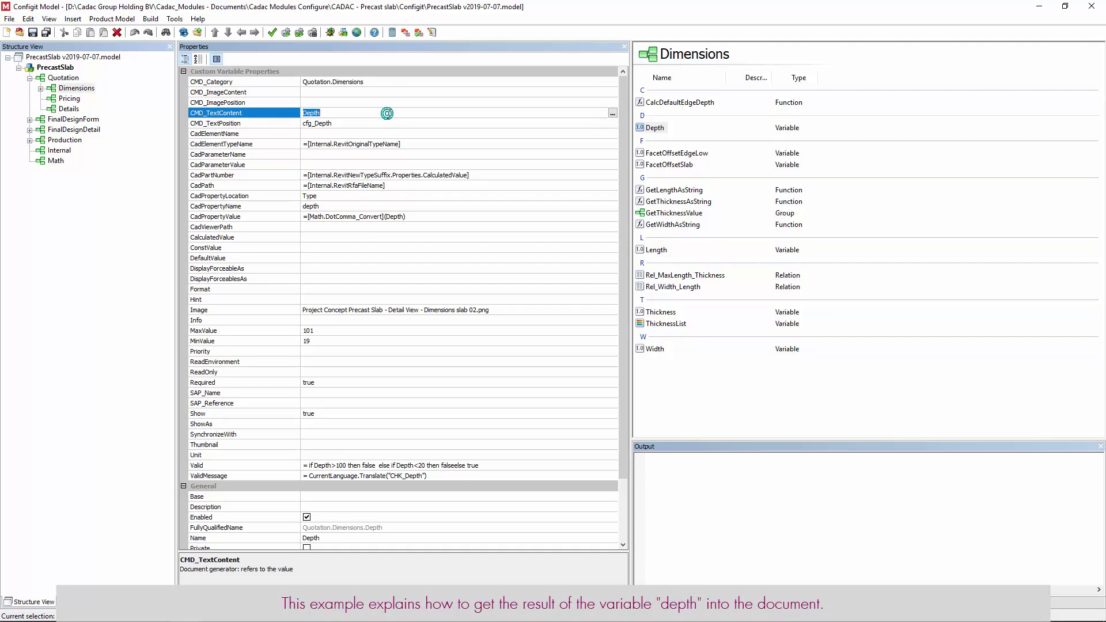
left_click(387, 124)
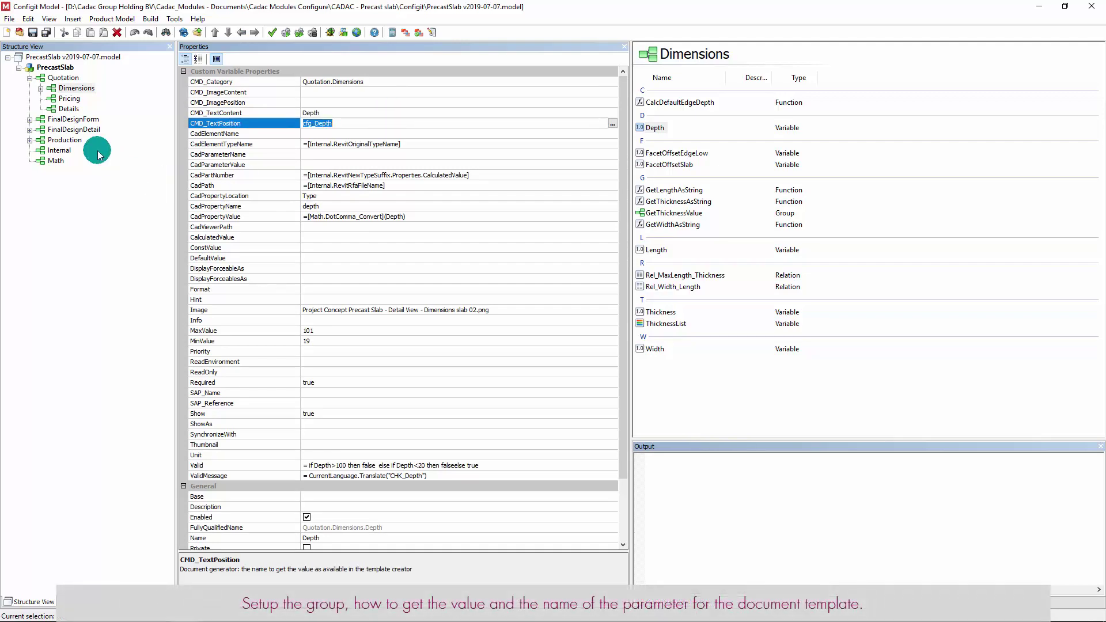
Check the CMD_Category of the Use variable in Quotation > Details and open its CMD_TextContent expression.
left_click(69, 109)
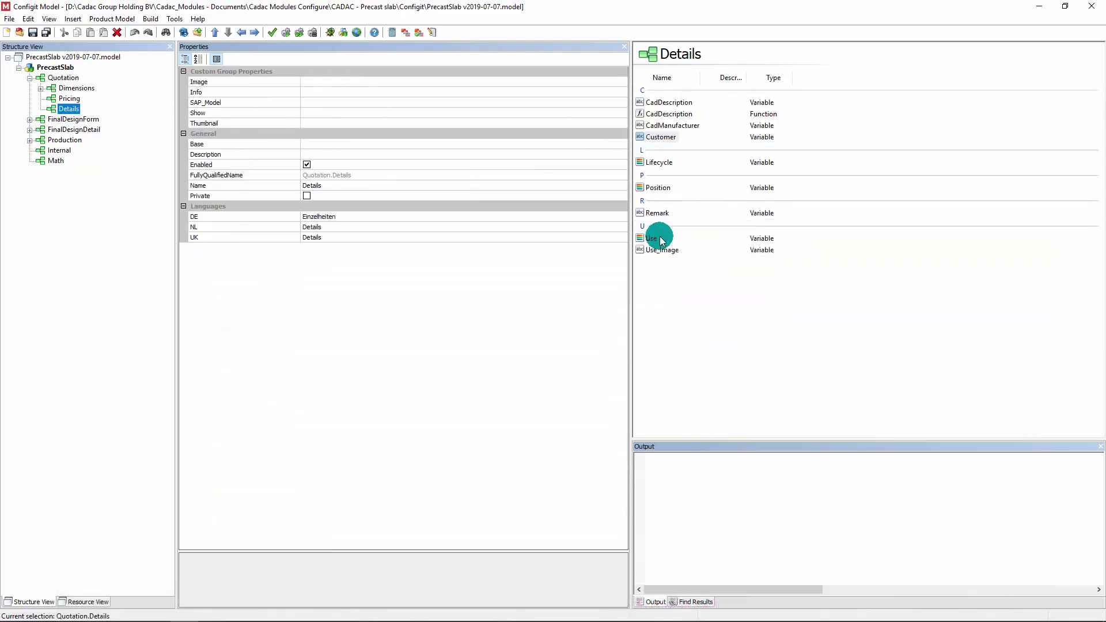
left_click(652, 238)
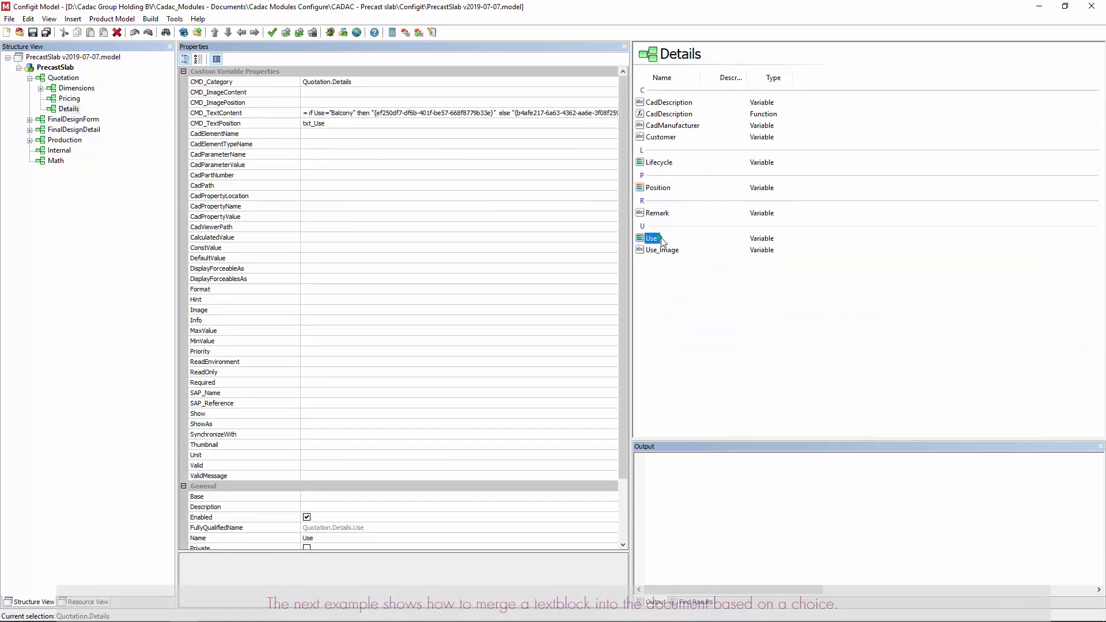
left_click(373, 82)
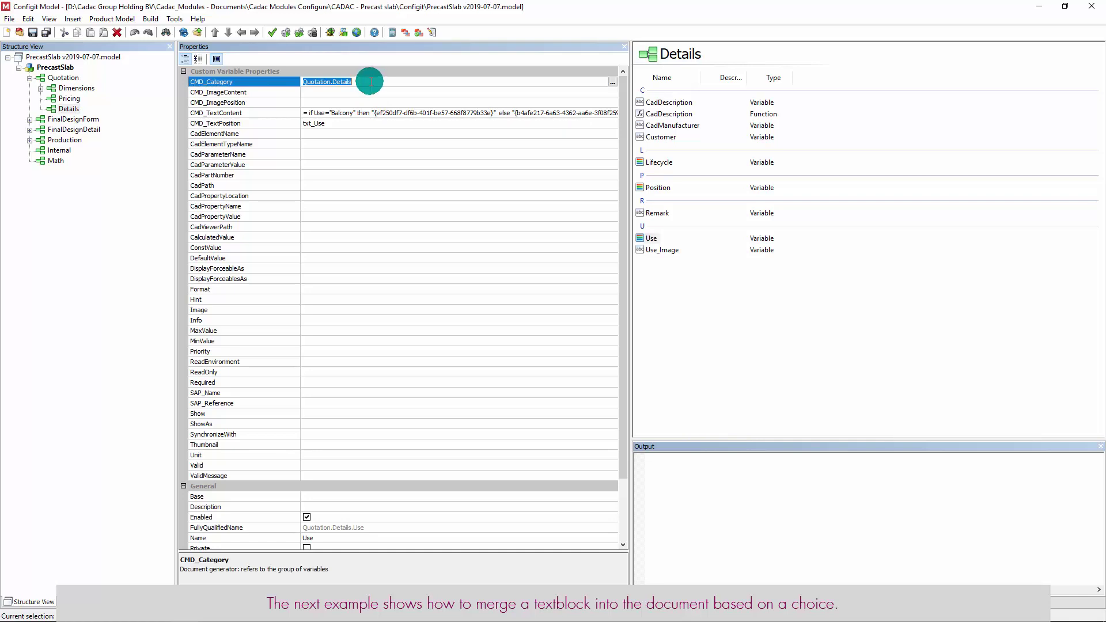
left_click(596, 112)
left_click(612, 113)
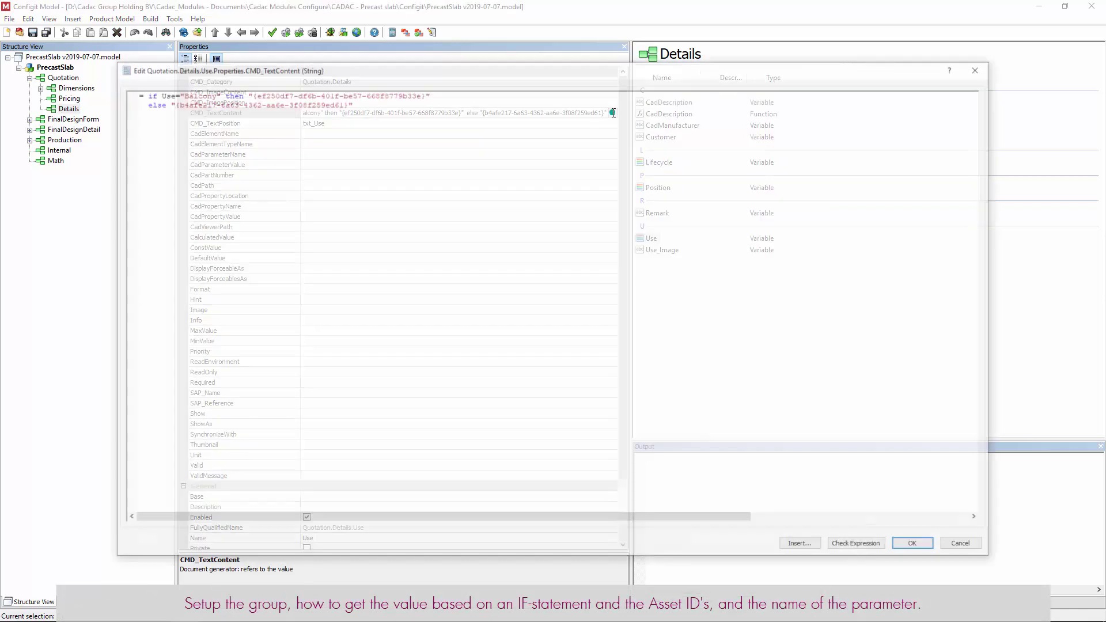
Examine the asset IDs in the Use variable's if-else text expression and close the expression without changes.
double_click(212, 104)
left_click(234, 110)
left_click(181, 103)
left_click_drag(171, 102, 341, 103)
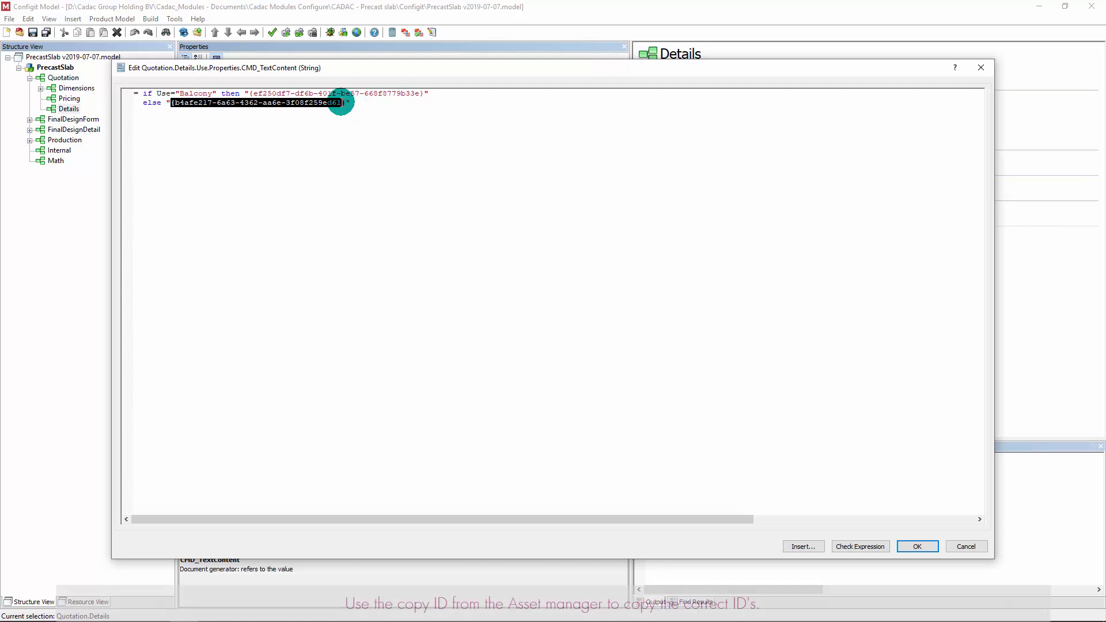
left_click(413, 120)
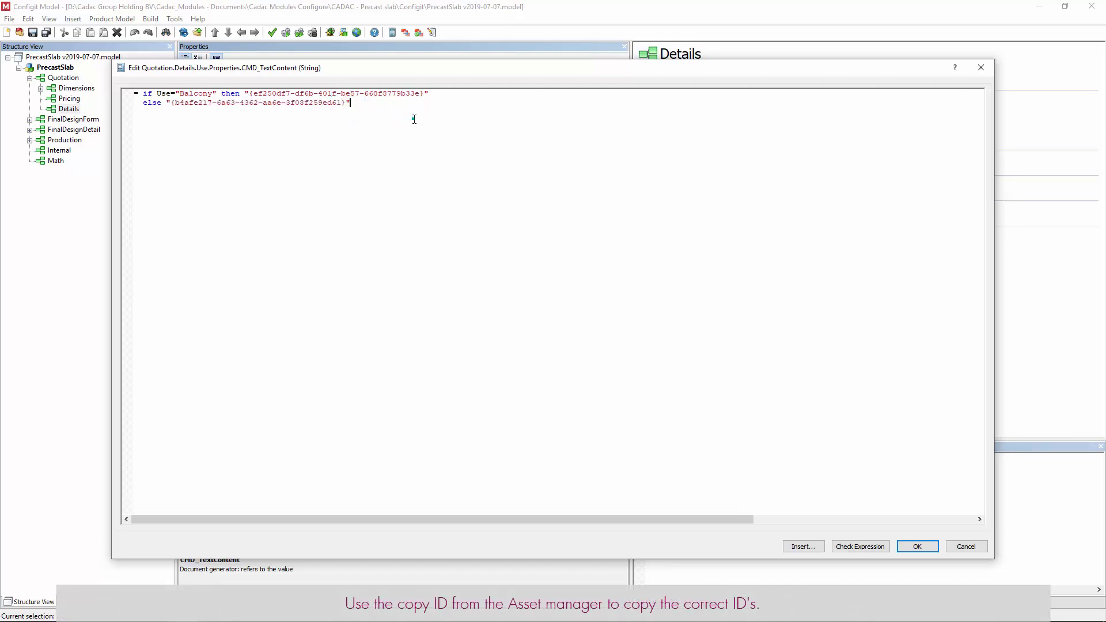
left_click(953, 545)
Examine the parameter name and its prefix in the Use variable's CMD_TextPosition property.
left_click(358, 124)
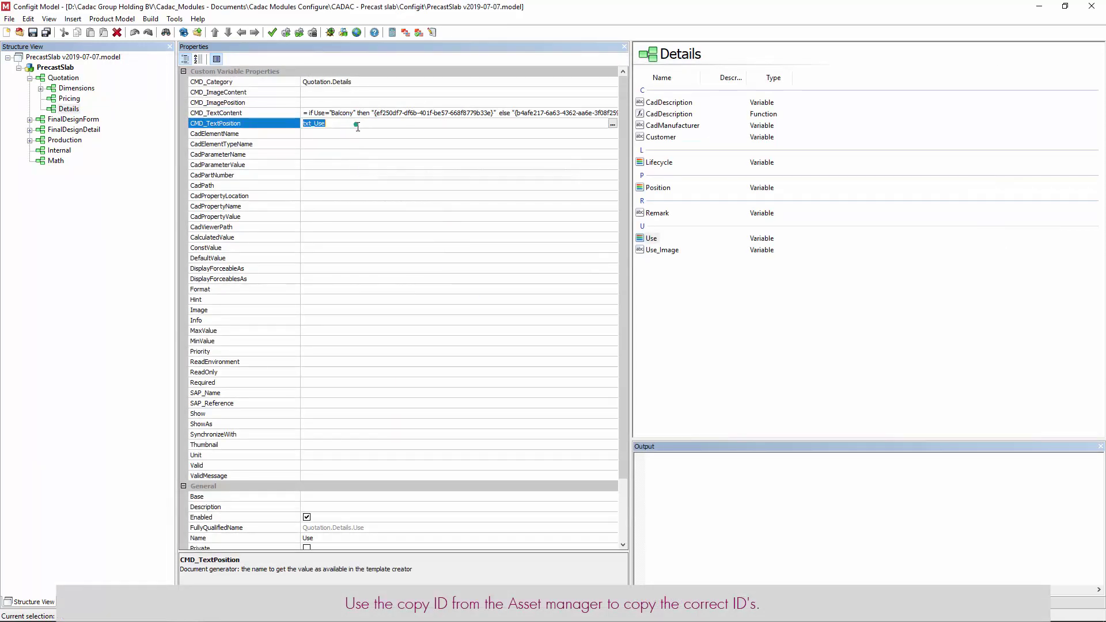
left_click(310, 134)
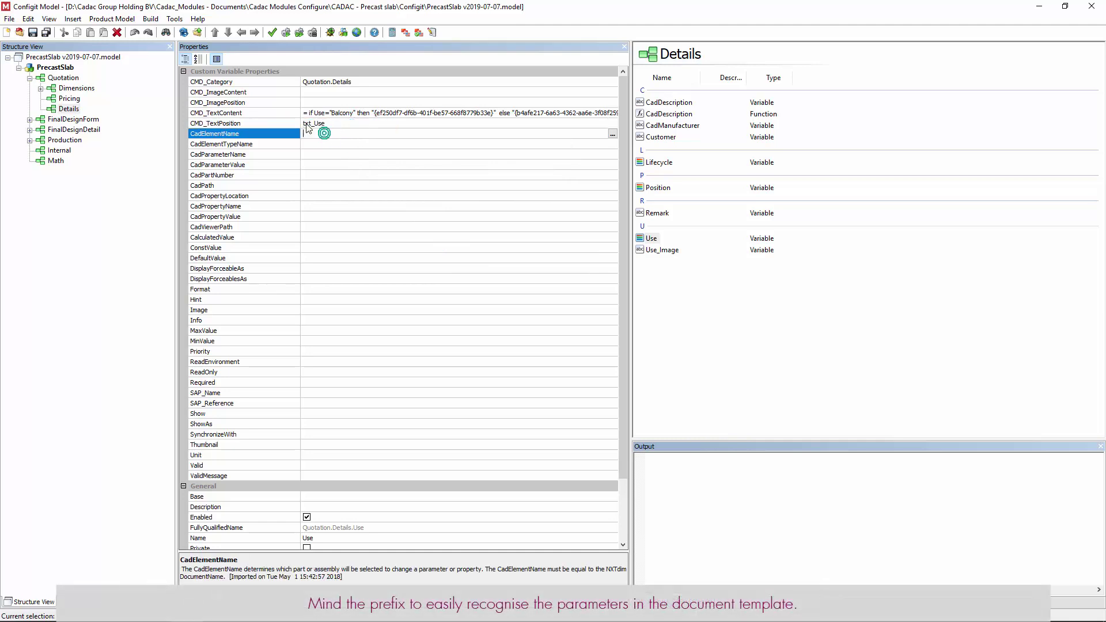
left_click(312, 123)
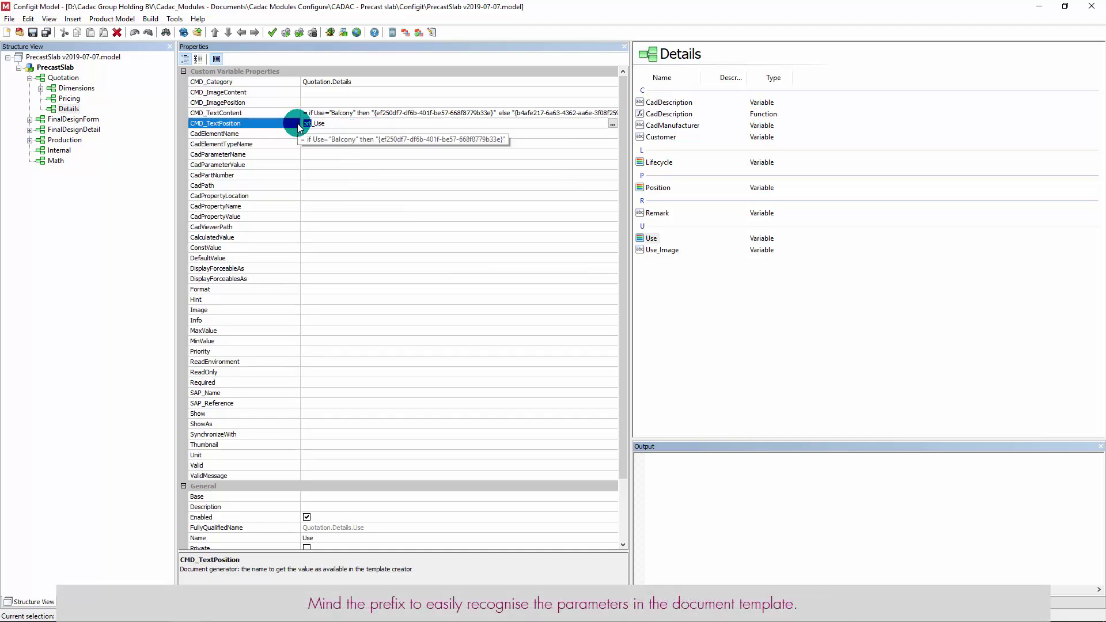
left_click(337, 134)
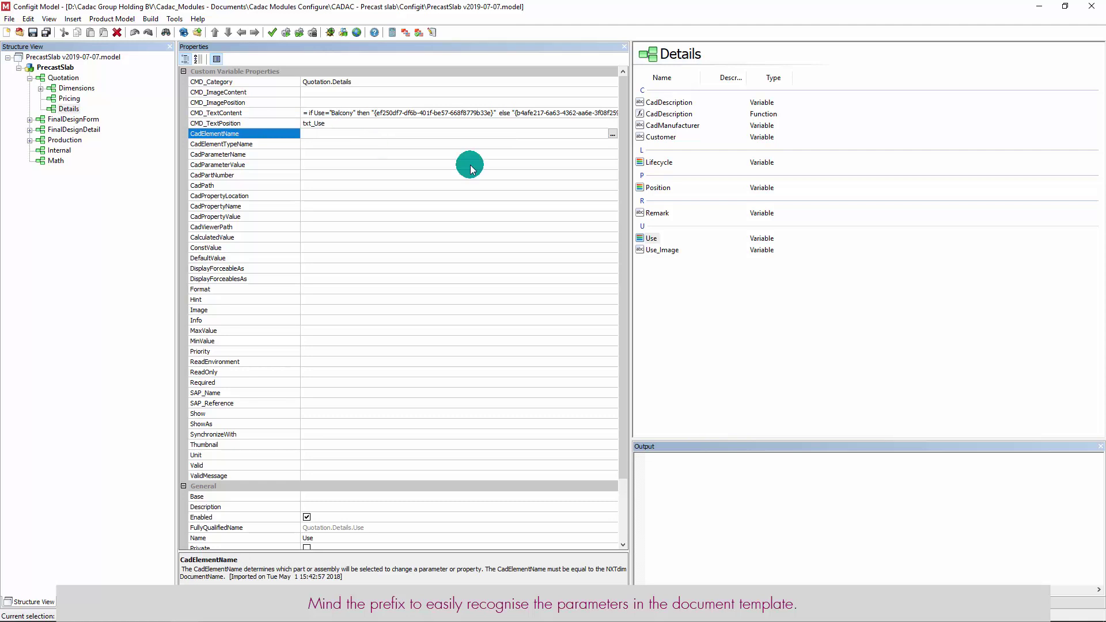
Examine the Use_Image variable's CMD_Category, CMD_ImageContent and CMD_ImagePosition, including the prefix of the image parameter name.
left_click(665, 250)
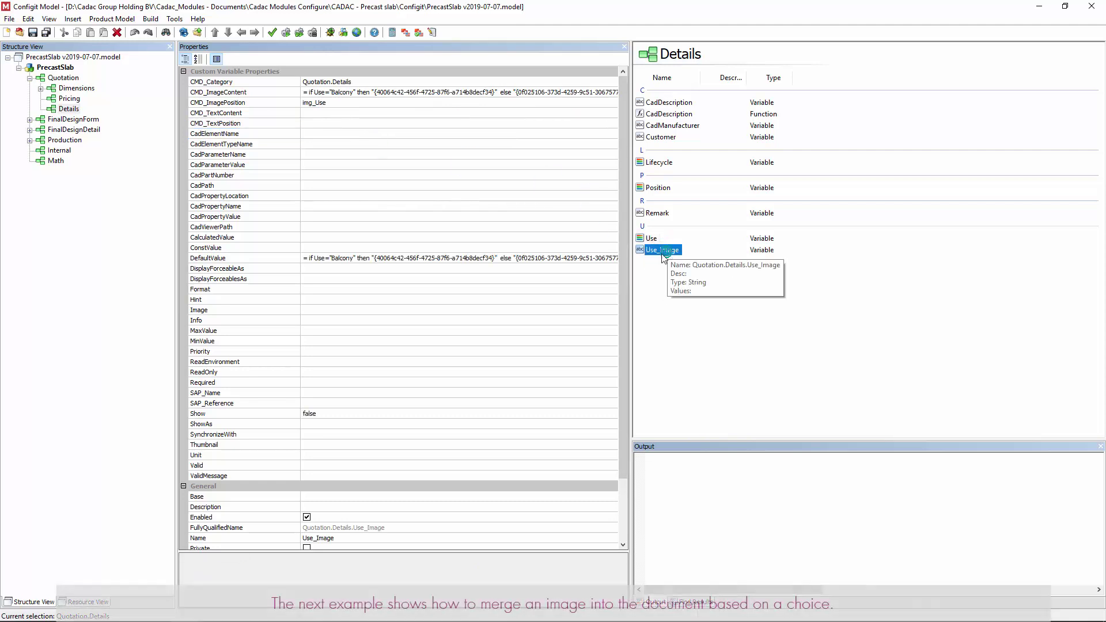
left_click(367, 81)
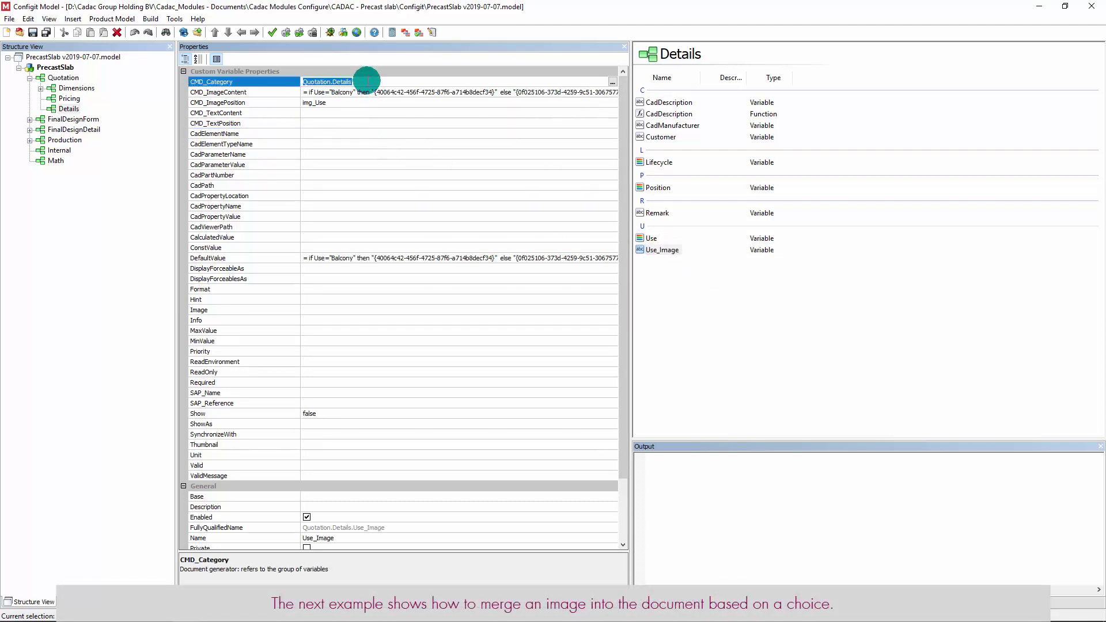
left_click(373, 93)
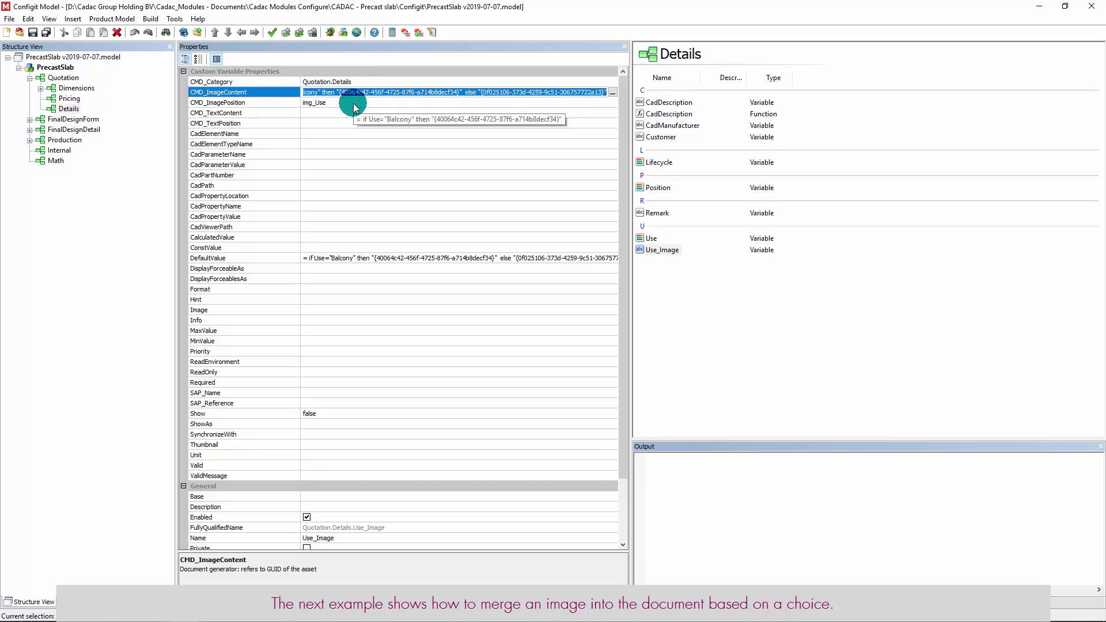
left_click(354, 103)
left_click(354, 103)
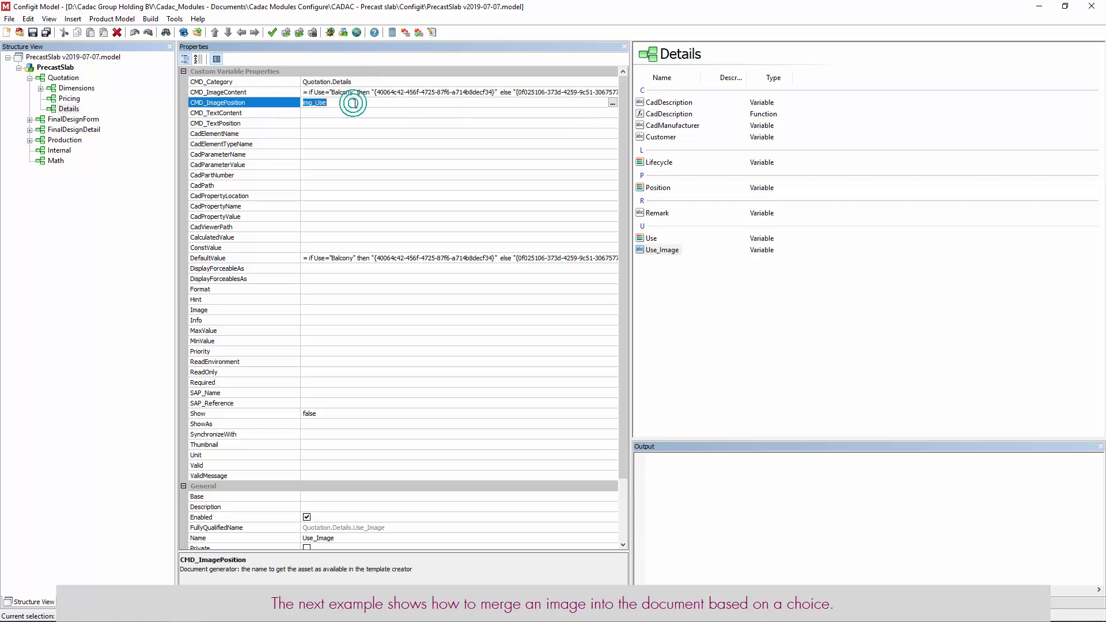
double_click(313, 103)
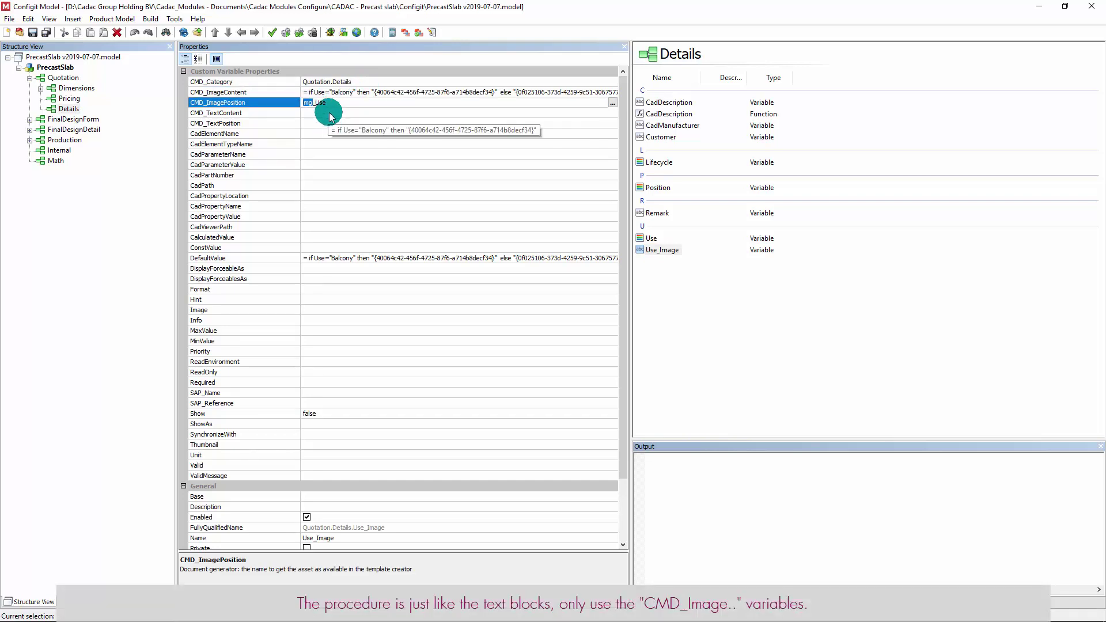
left_click(329, 113)
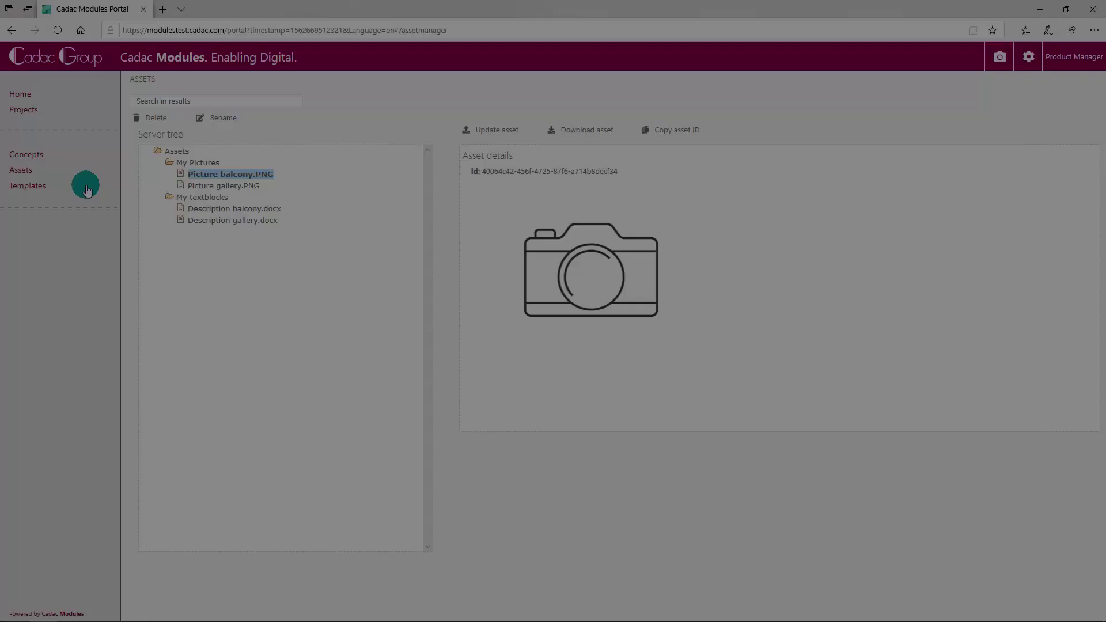
In the Cadac Modules portal, check the Precast slab concept's version and VTZ file and close the concept without saving.
left_click(55, 155)
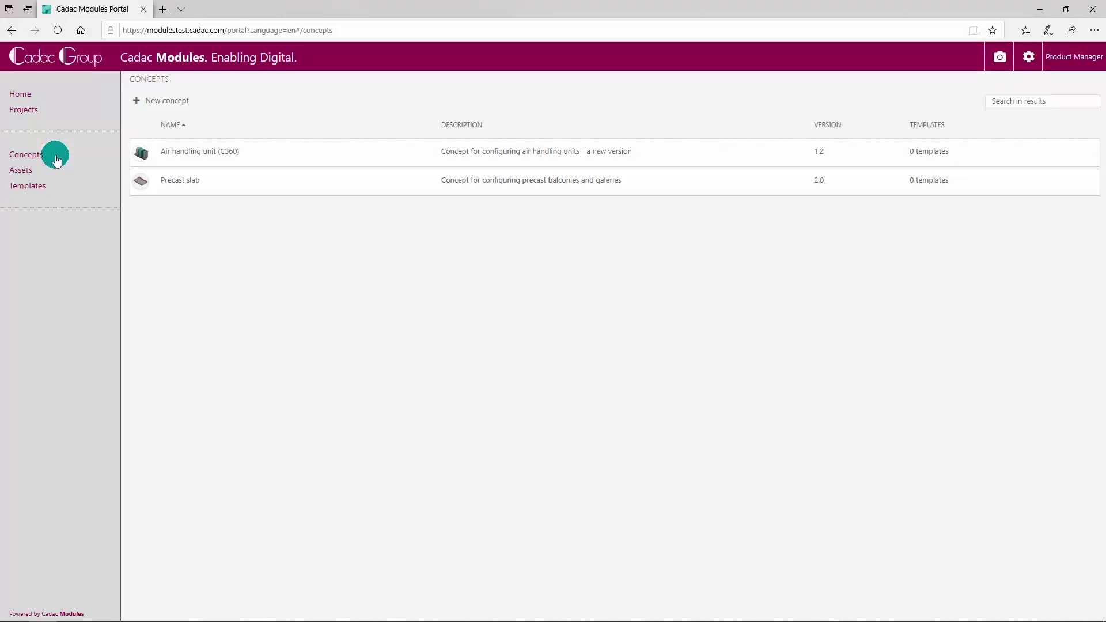
left_click(184, 180)
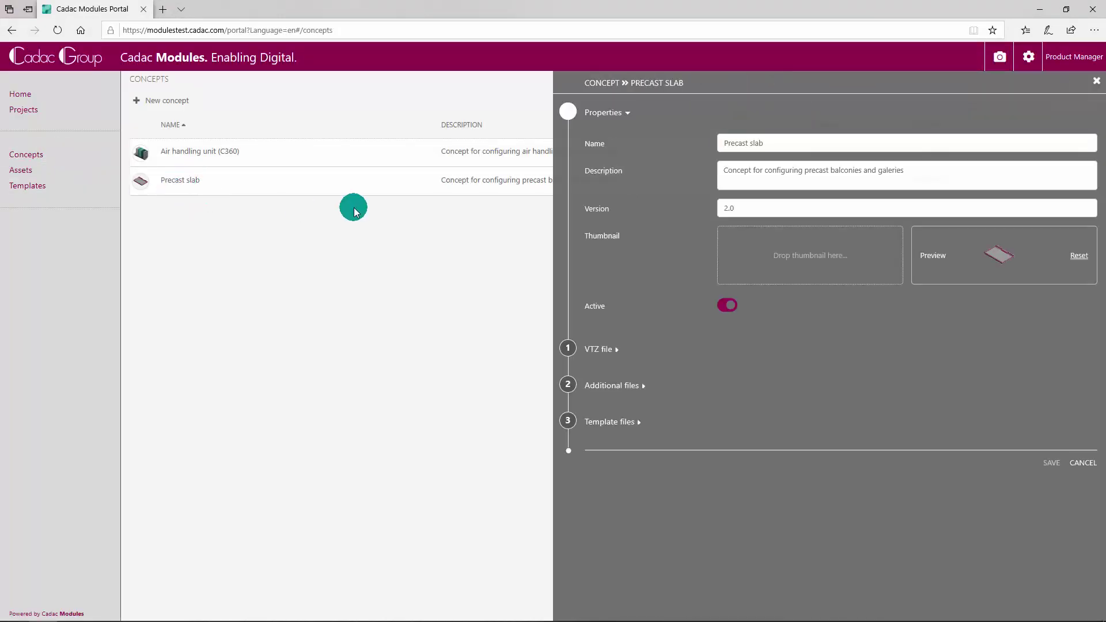
left_click(739, 208)
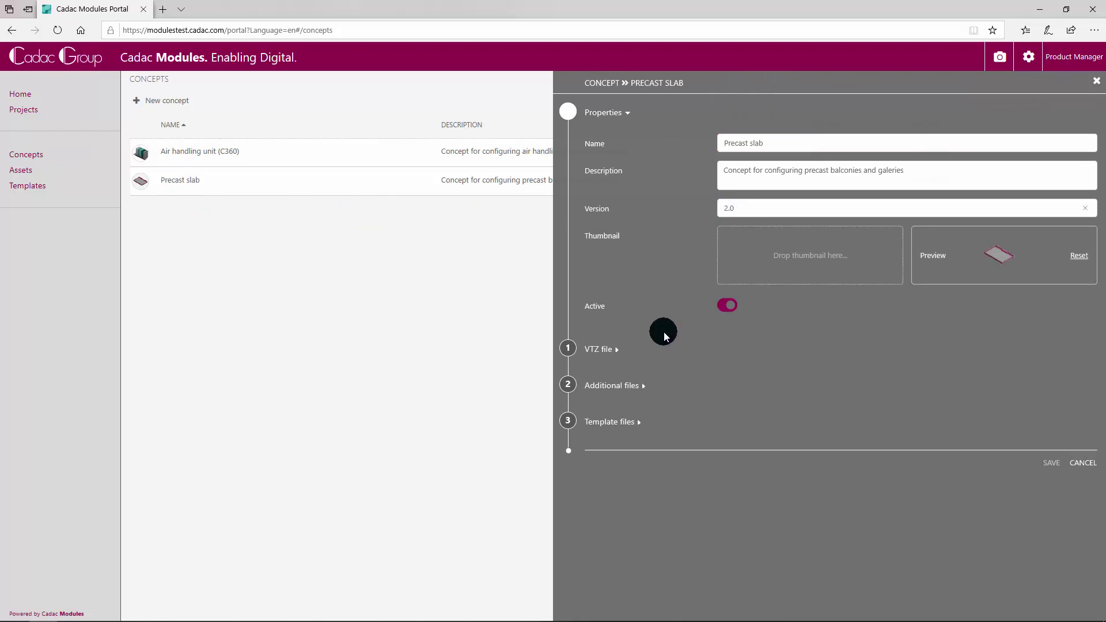
left_click(614, 348)
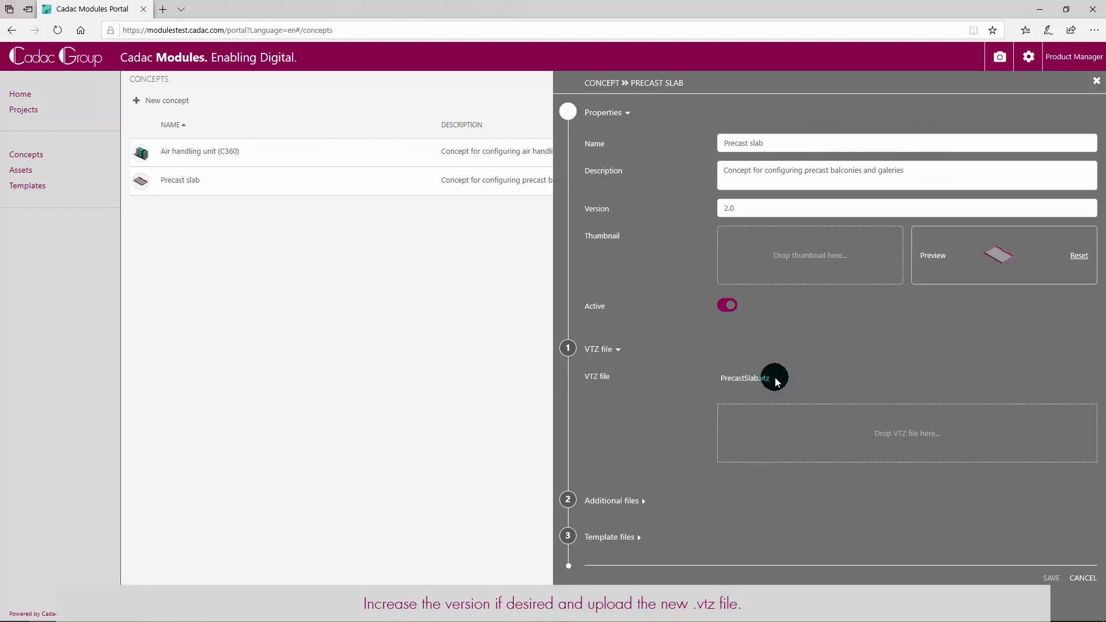
left_click(1080, 578)
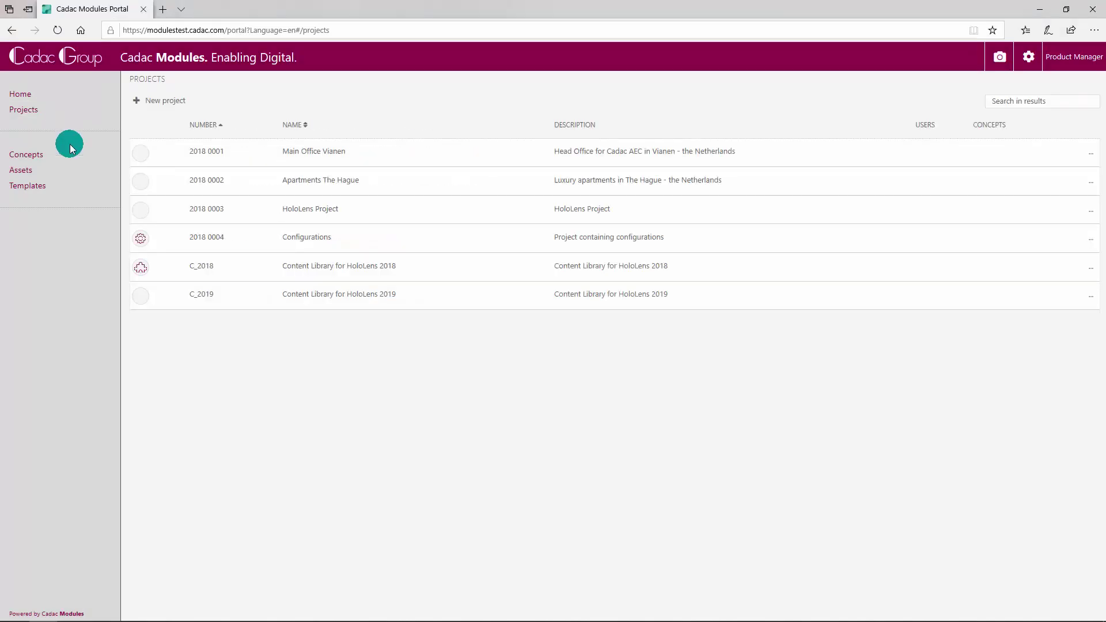
Review the quotation dimensions of the Docgen gallery configuration in the Configurations project and close the configuration.
left_click(209, 247)
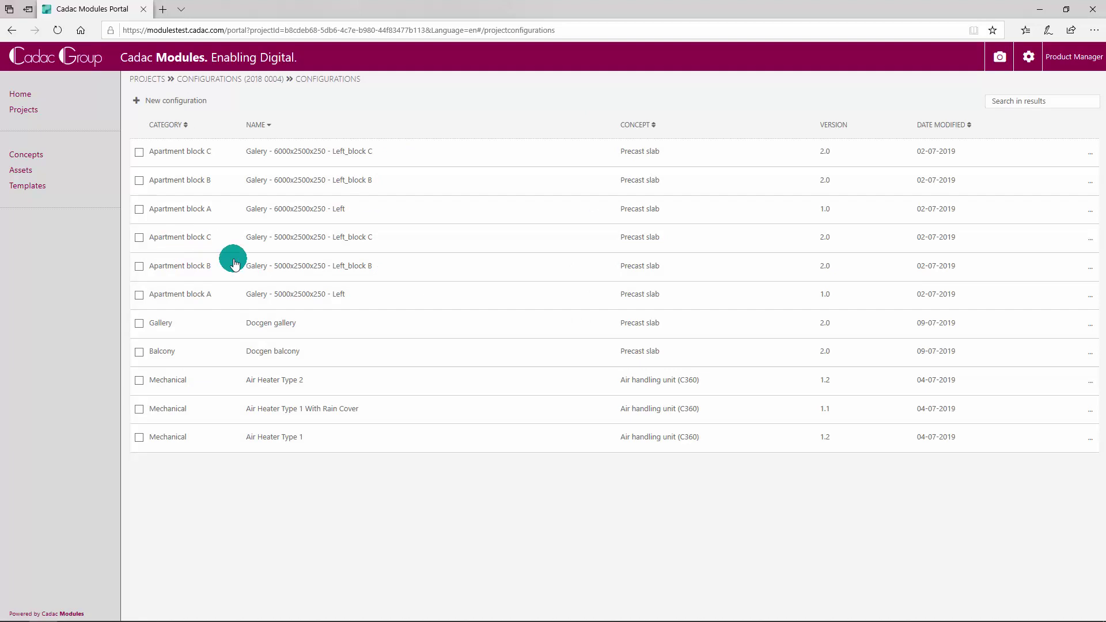
left_click(282, 330)
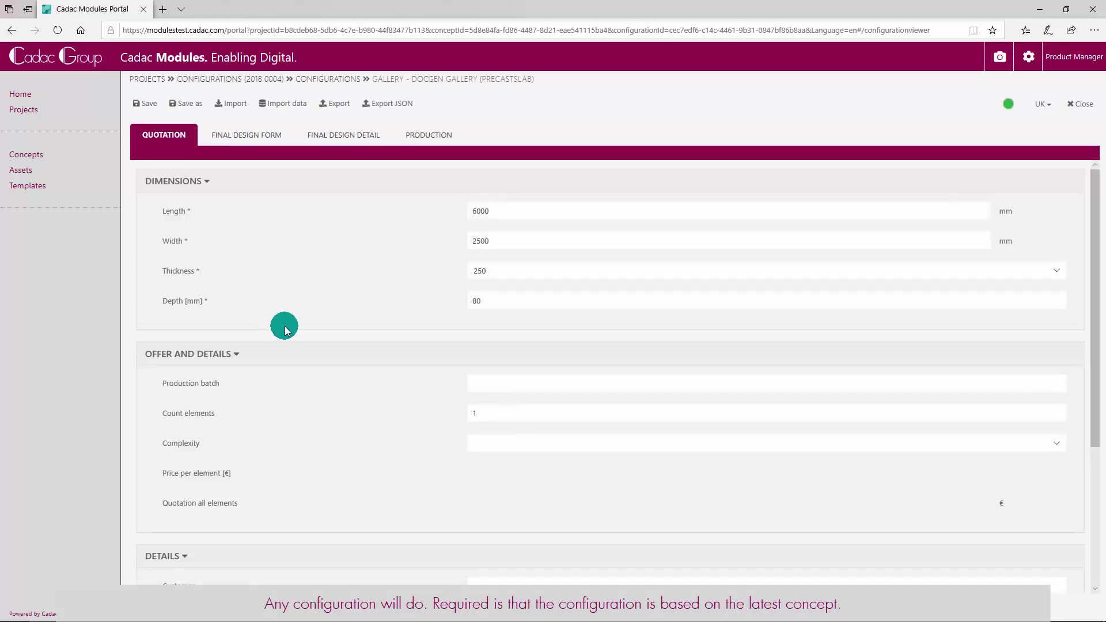
left_click(512, 209)
left_click(511, 242)
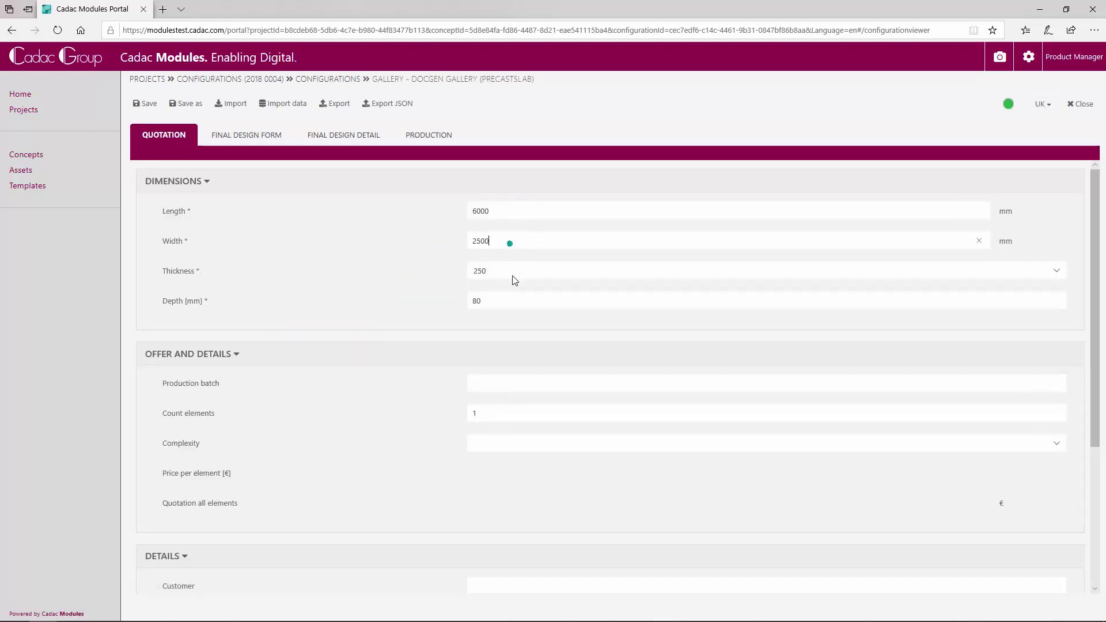
left_click(513, 274)
left_click(382, 270)
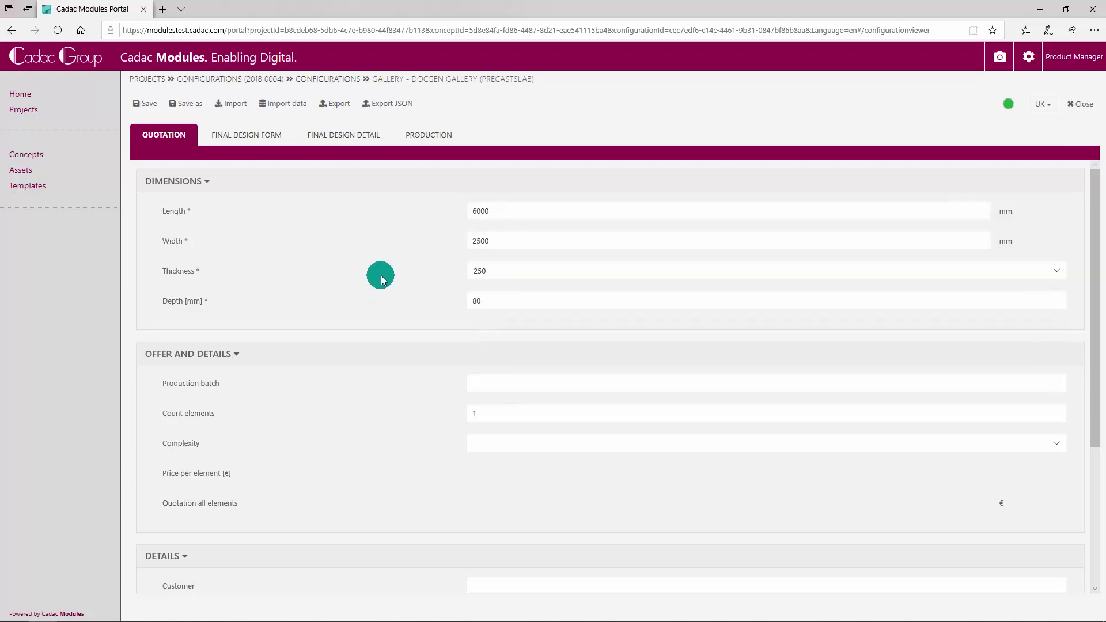
scroll(383, 271, "down", 4)
scroll(381, 286, "up", 4)
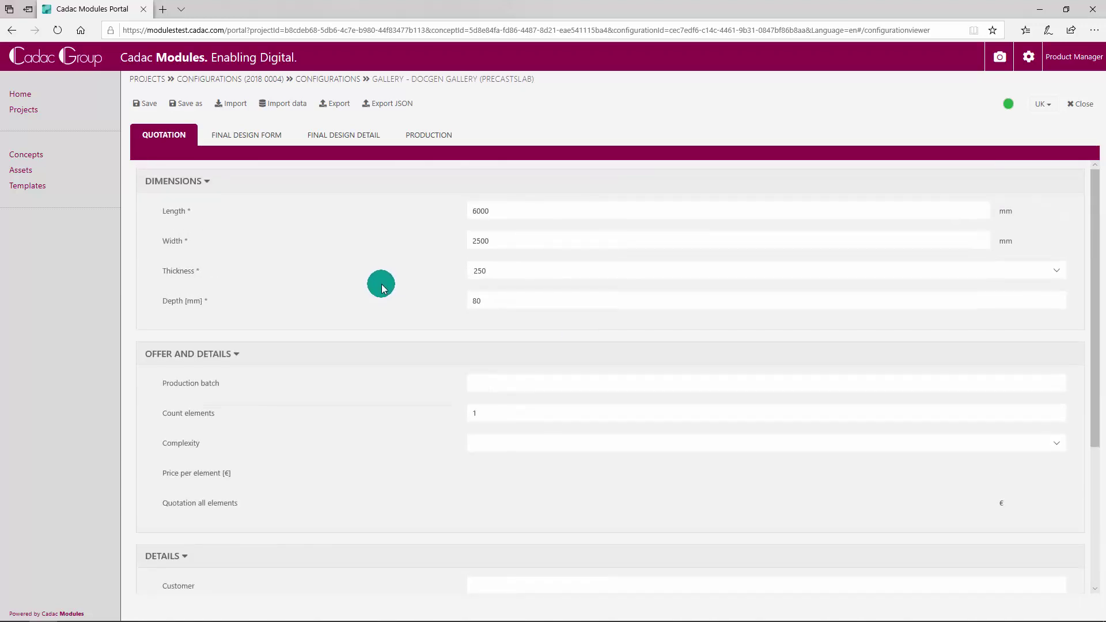
left_click(1083, 105)
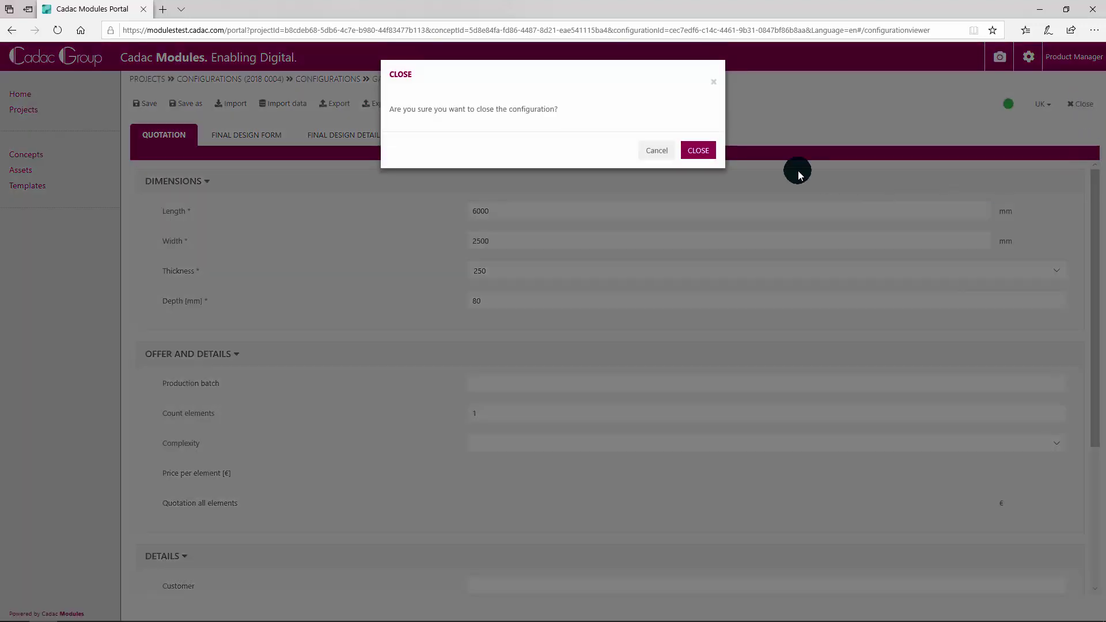
left_click(698, 150)
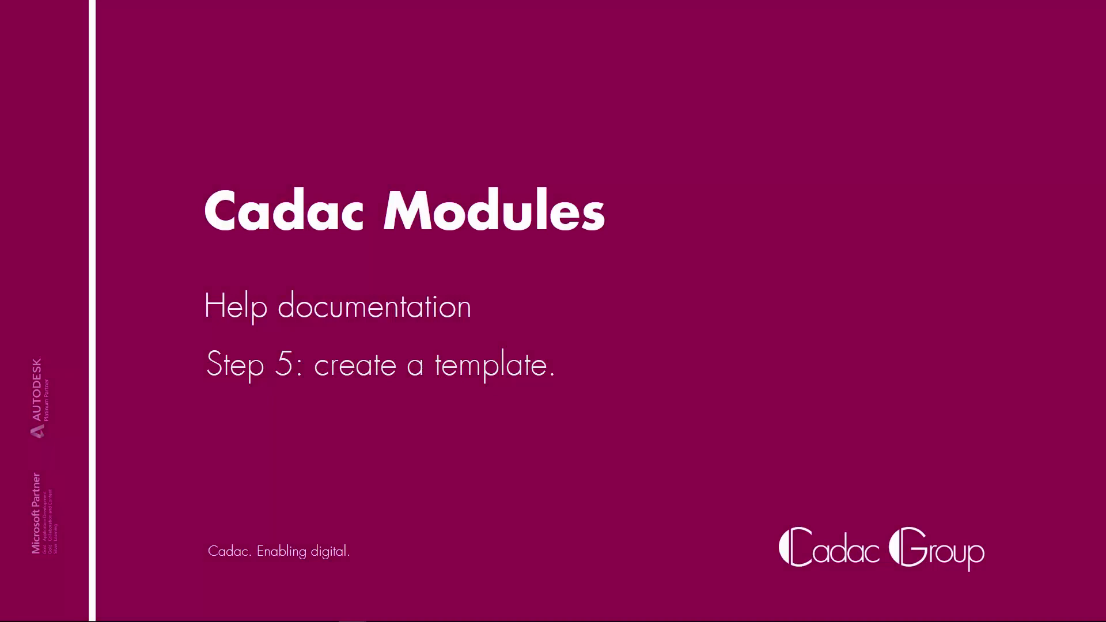
Create a template named "Demonstration template", described as "Demonstration how to create a template for document generation", version 1.0, and save it for designing.
left_click(60, 192)
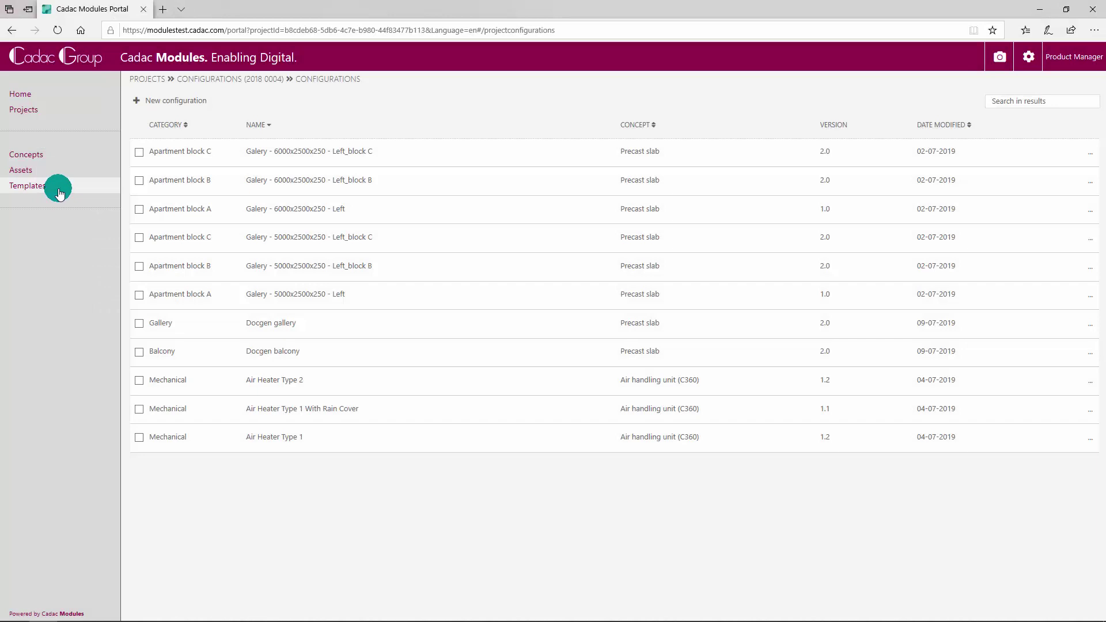
left_click(59, 192)
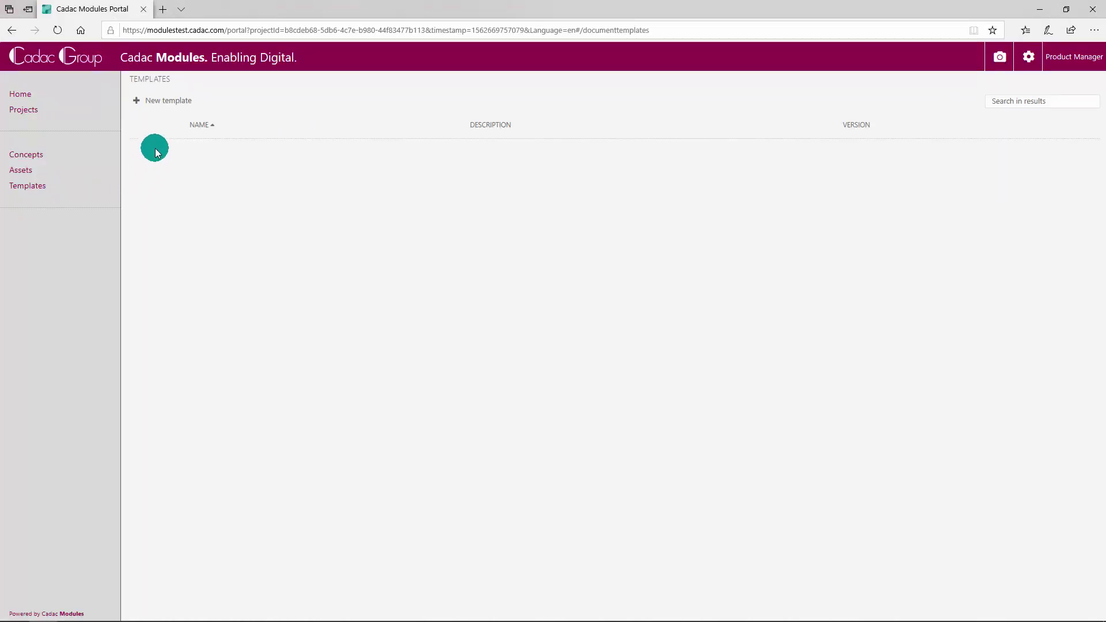
left_click(162, 103)
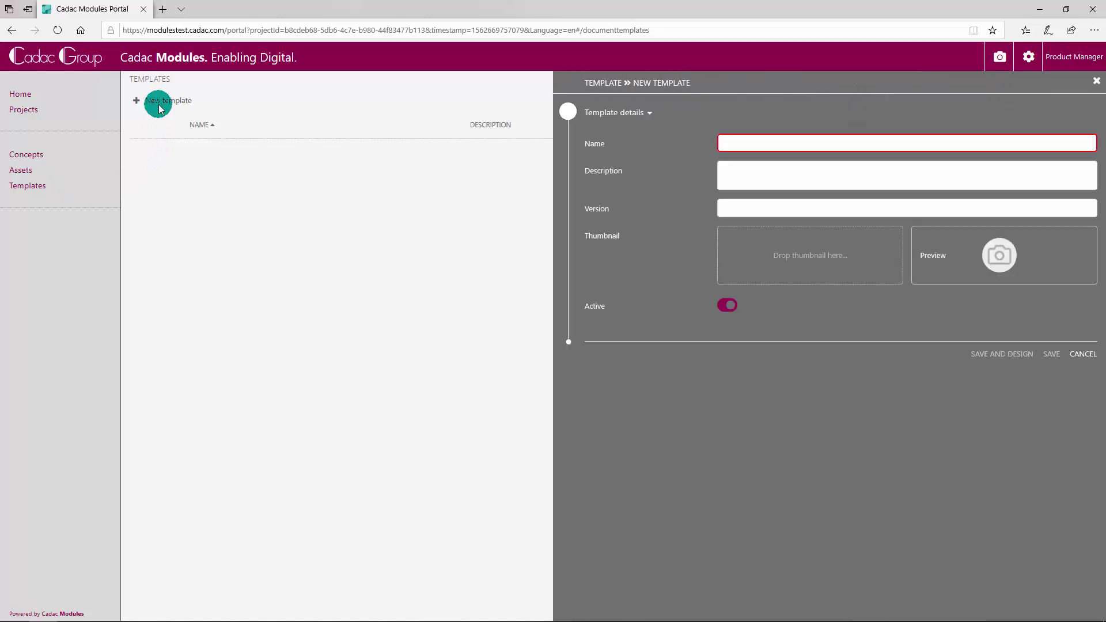
left_click(735, 142)
left_click(737, 141)
type("Demonstration template")
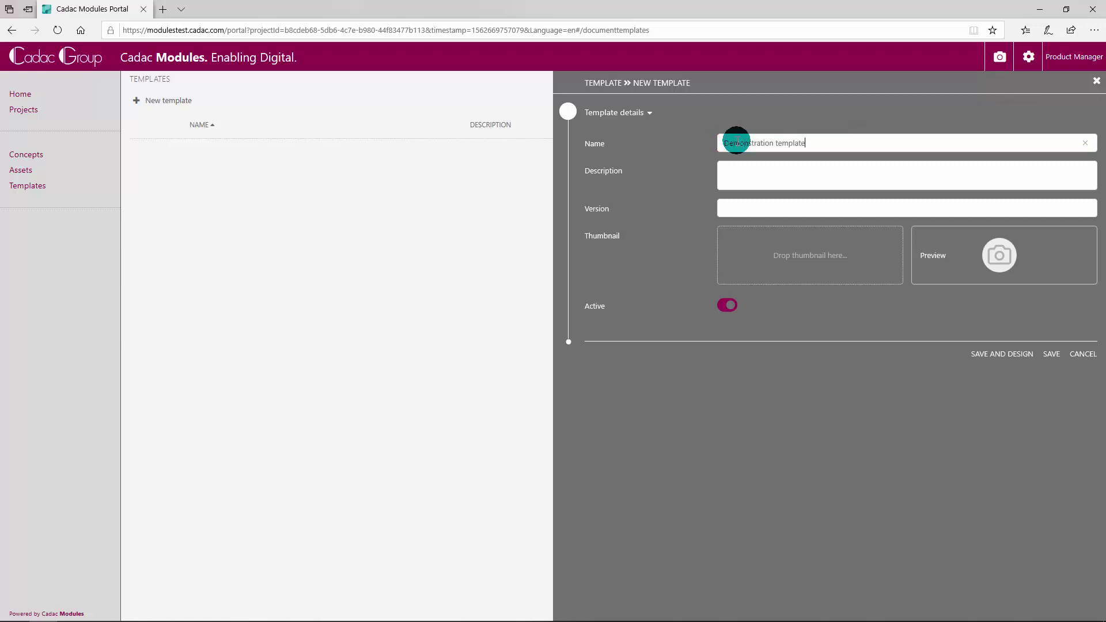
left_click(742, 168)
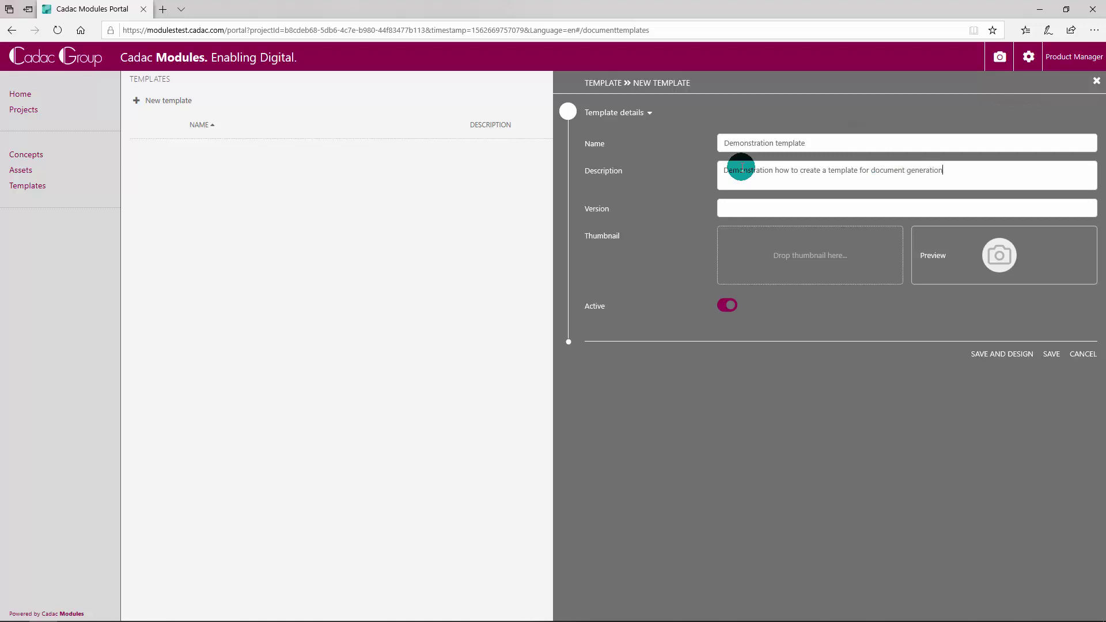
left_click(742, 210)
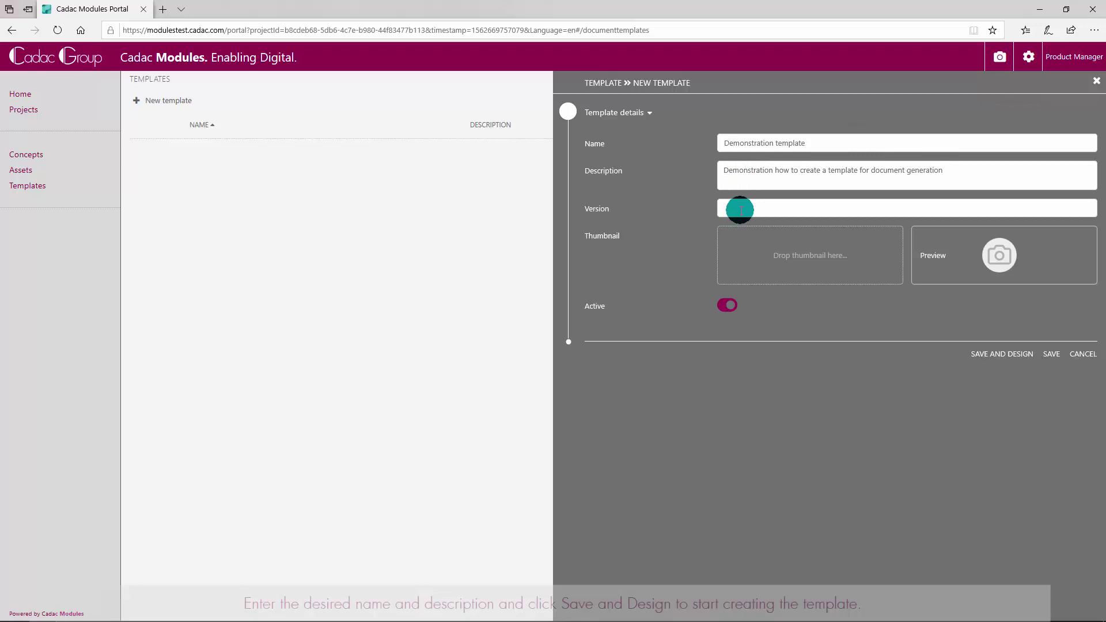
type("1.0")
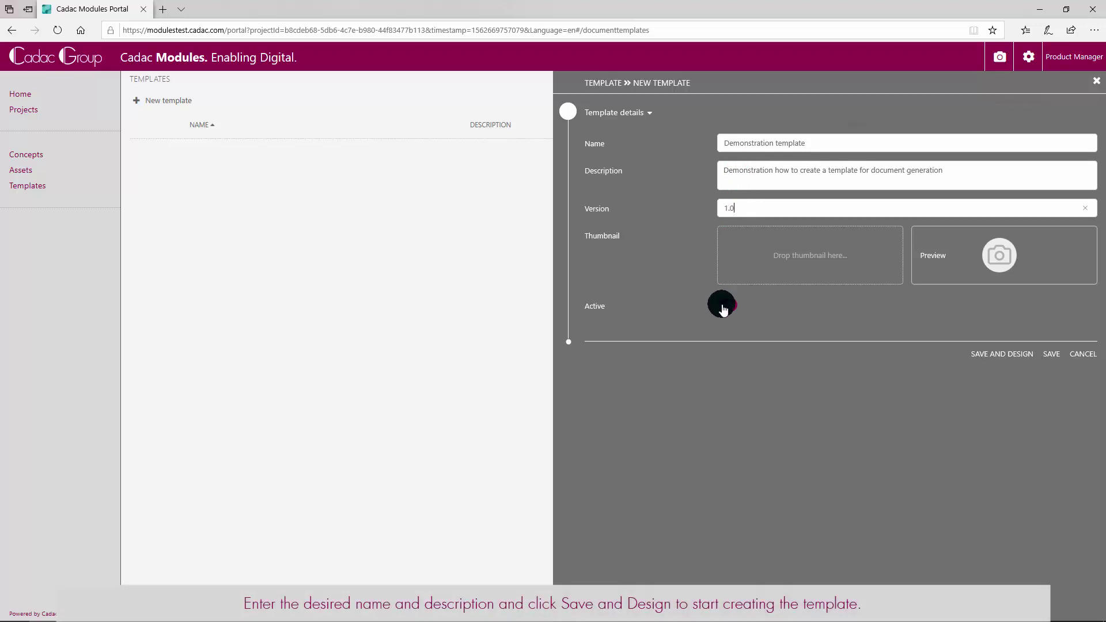
left_click(992, 354)
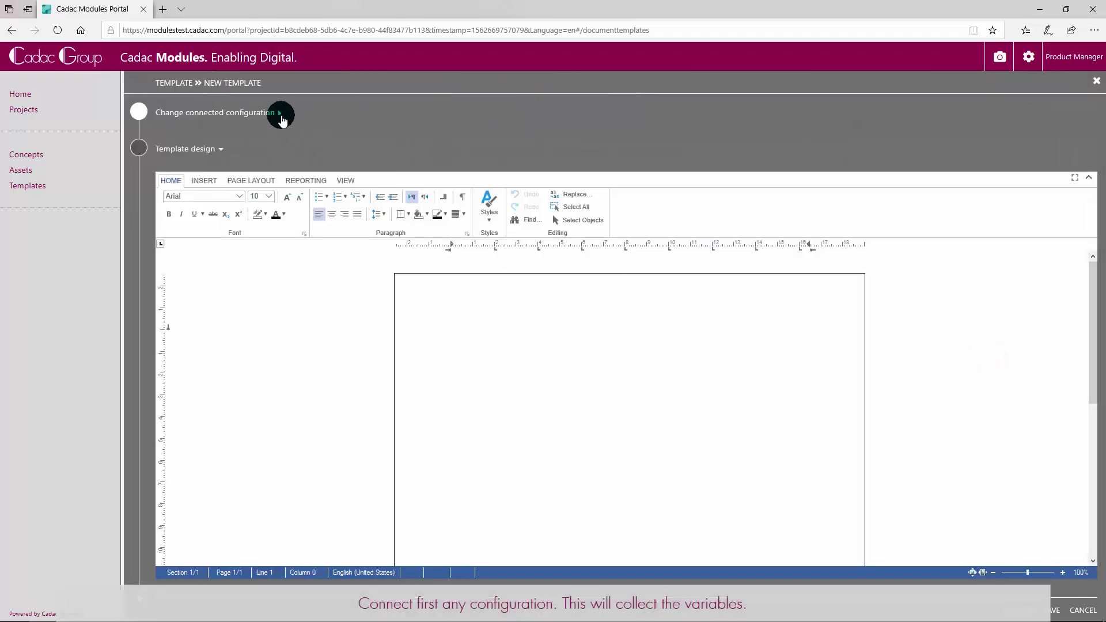
Connect the template to the Docgen balcony configuration from the Configurations project.
left_click(279, 115)
left_click(235, 153)
left_click(226, 170)
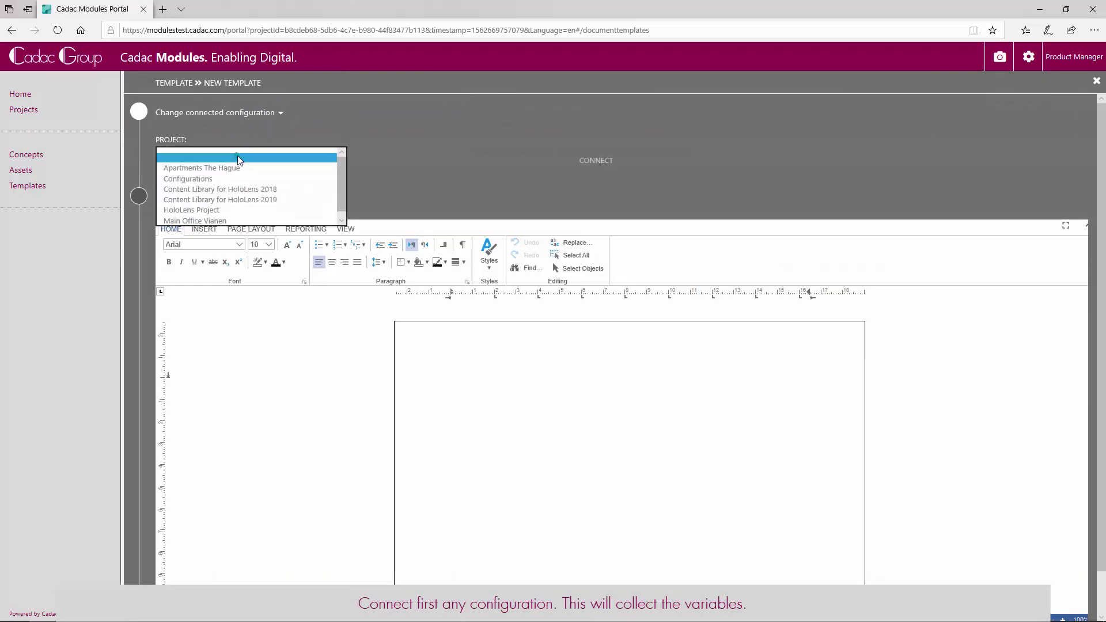
left_click(226, 178)
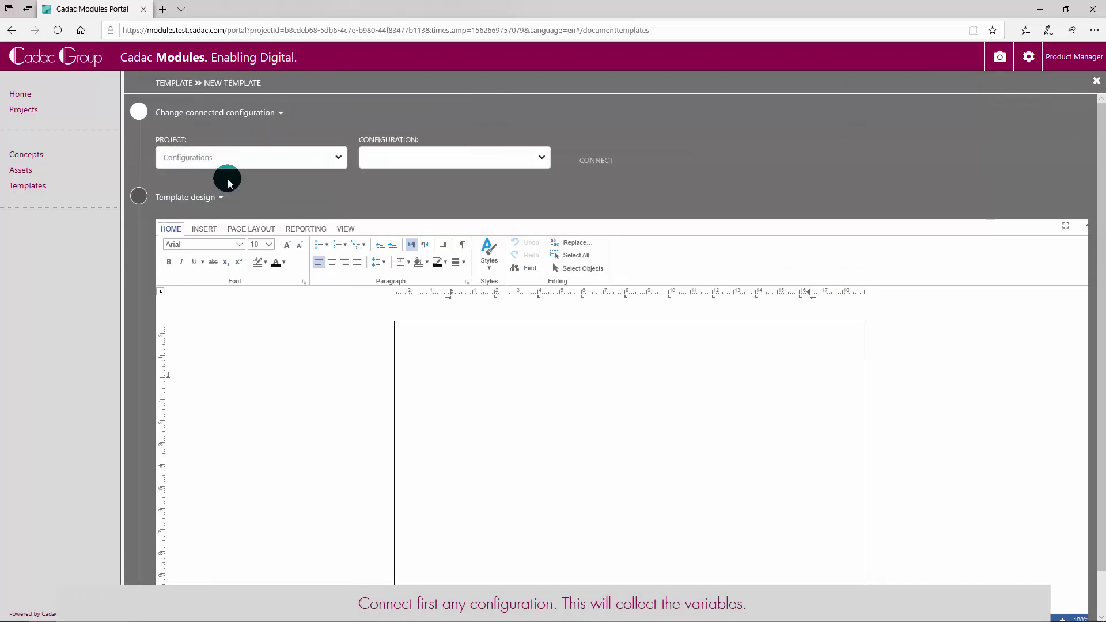
left_click(438, 158)
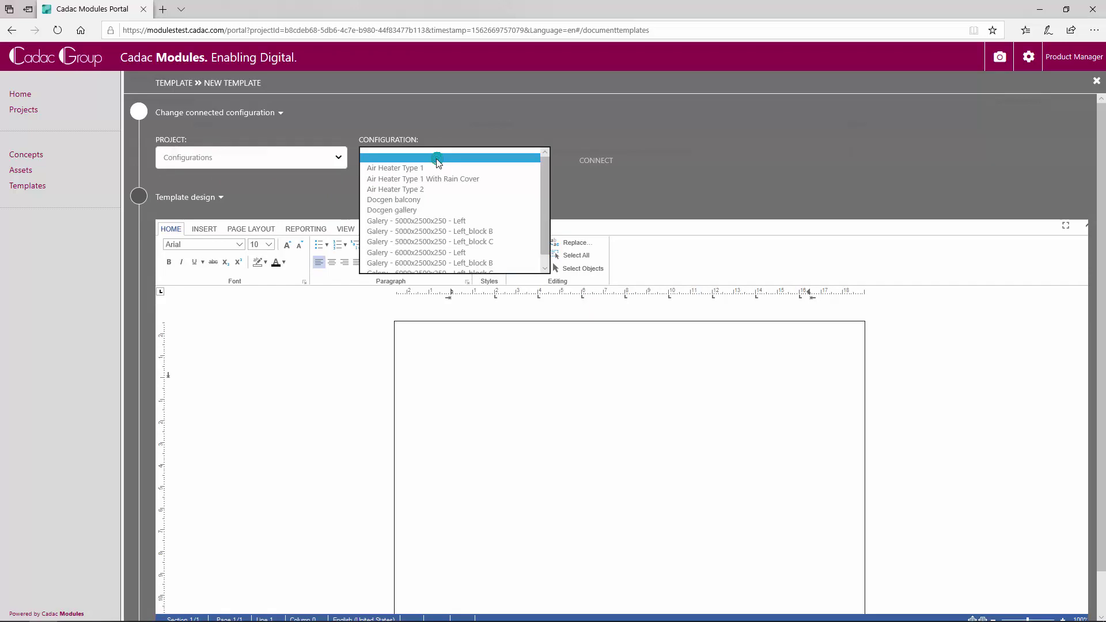
left_click(403, 199)
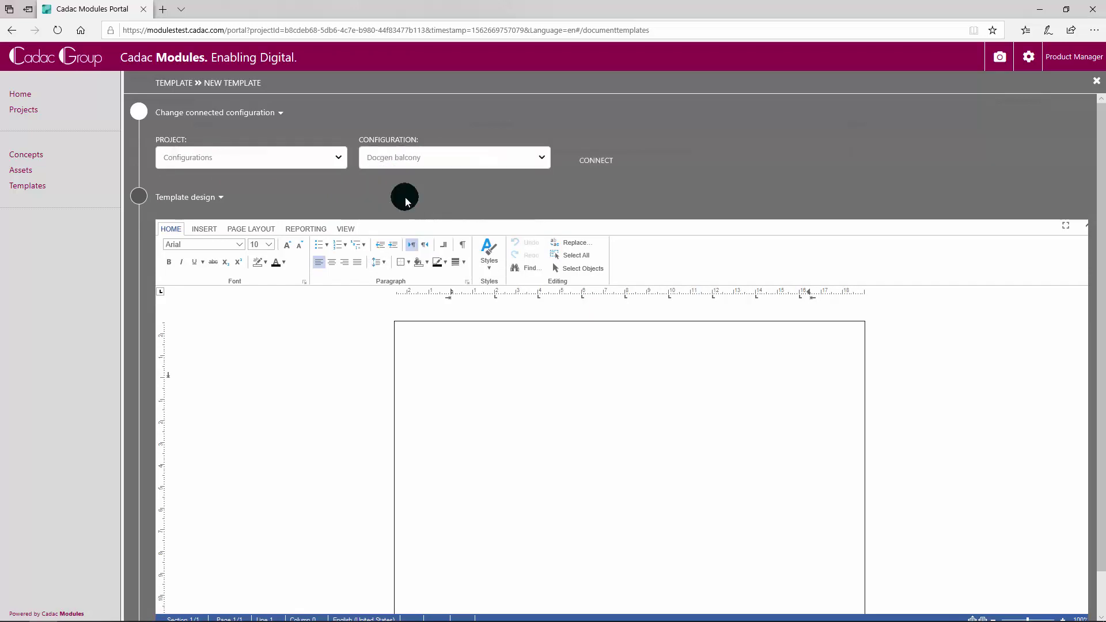
left_click(598, 163)
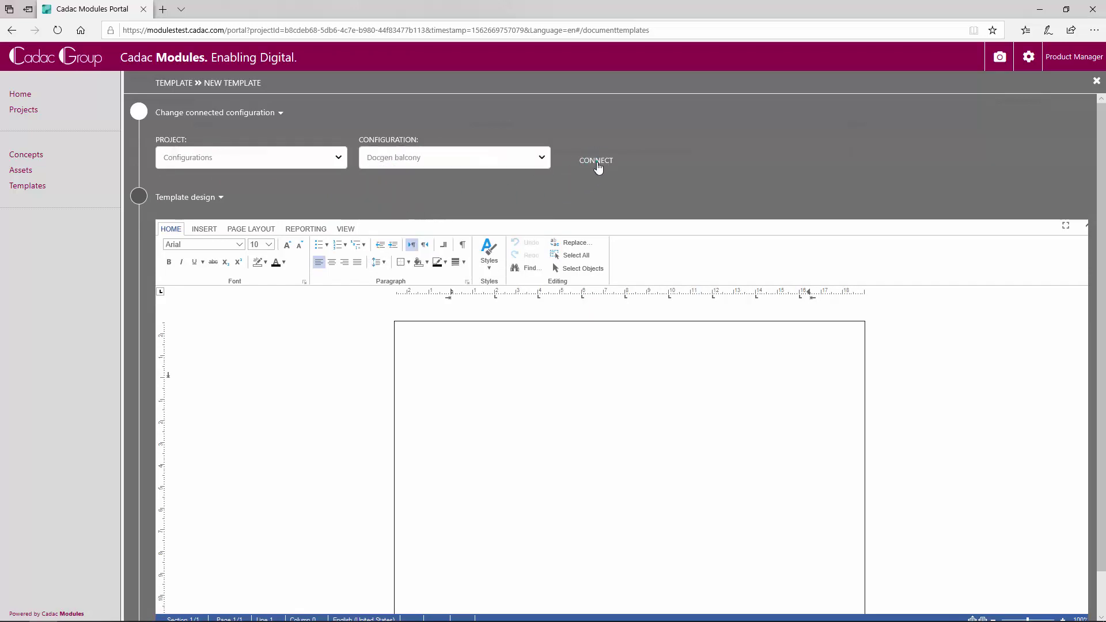
left_click(598, 163)
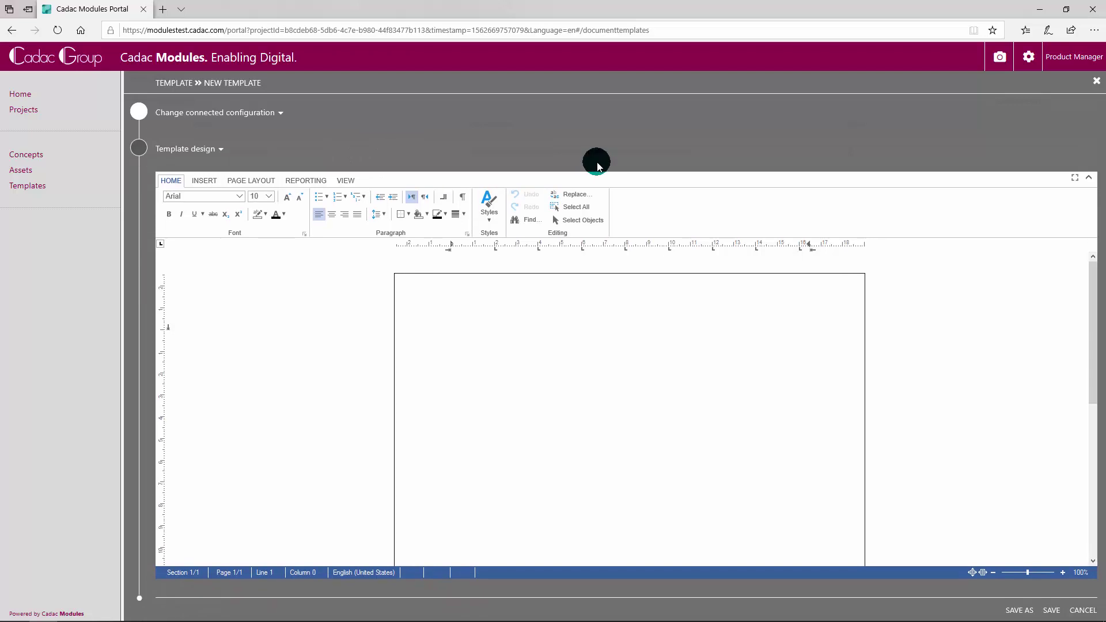
Add a "Length:" label at the start of the page, followed by the cfg_Length merge field from Quotation.Dimensions.
left_click(469, 338)
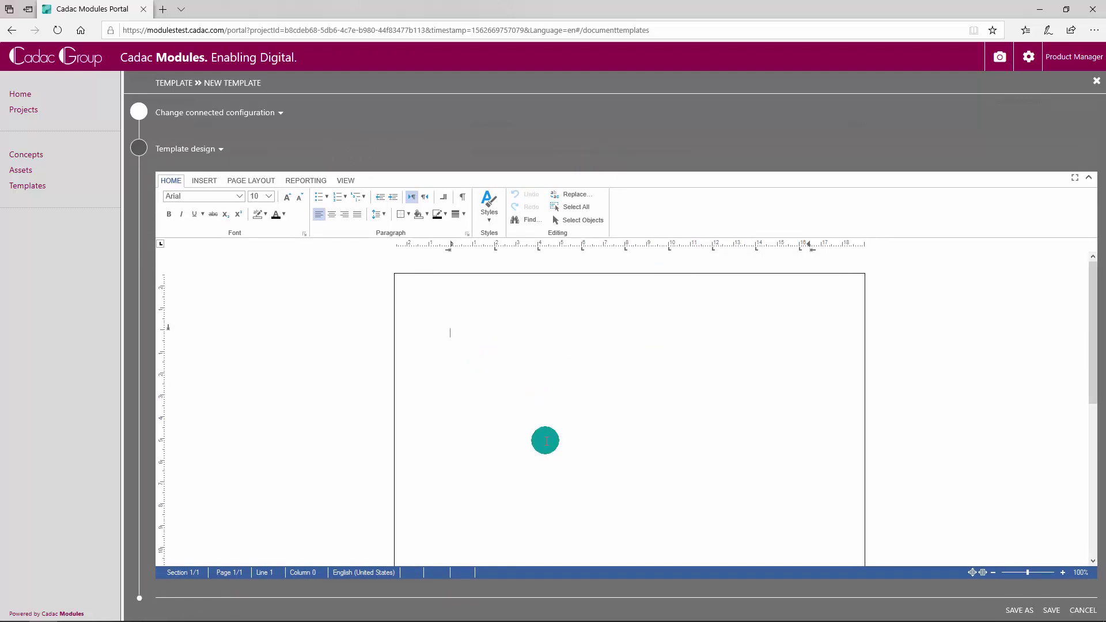
type("Length:")
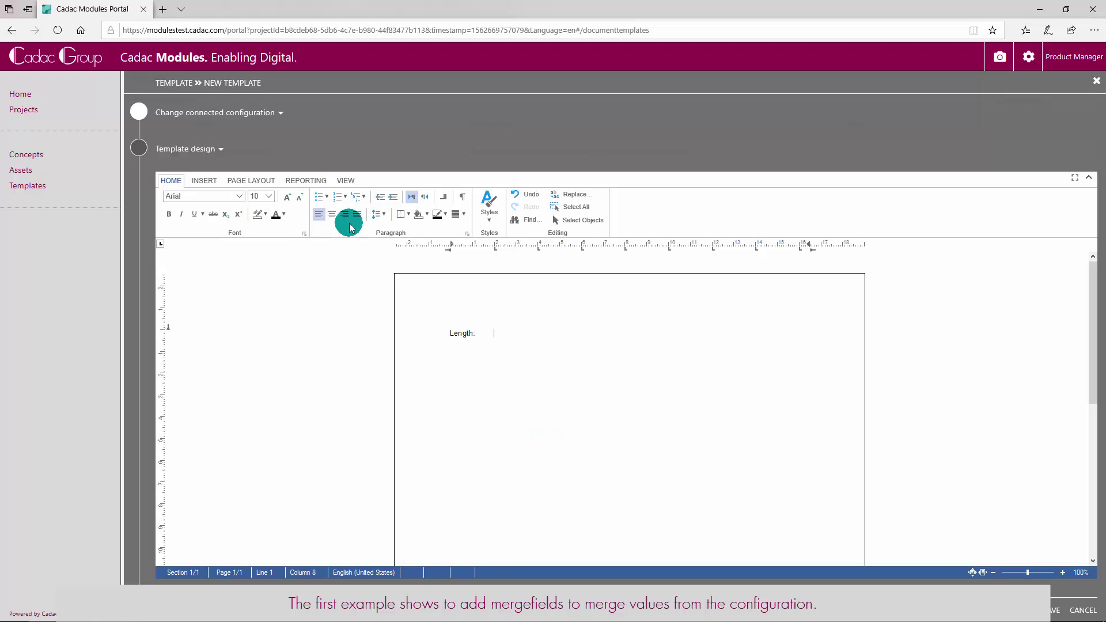
left_click(306, 181)
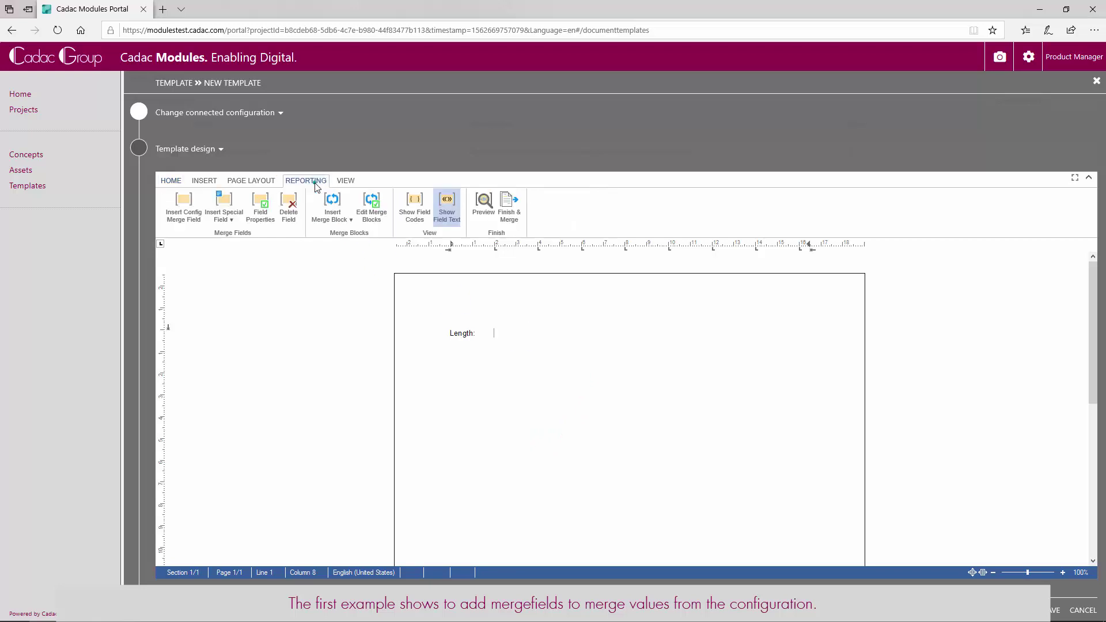
left_click(190, 205)
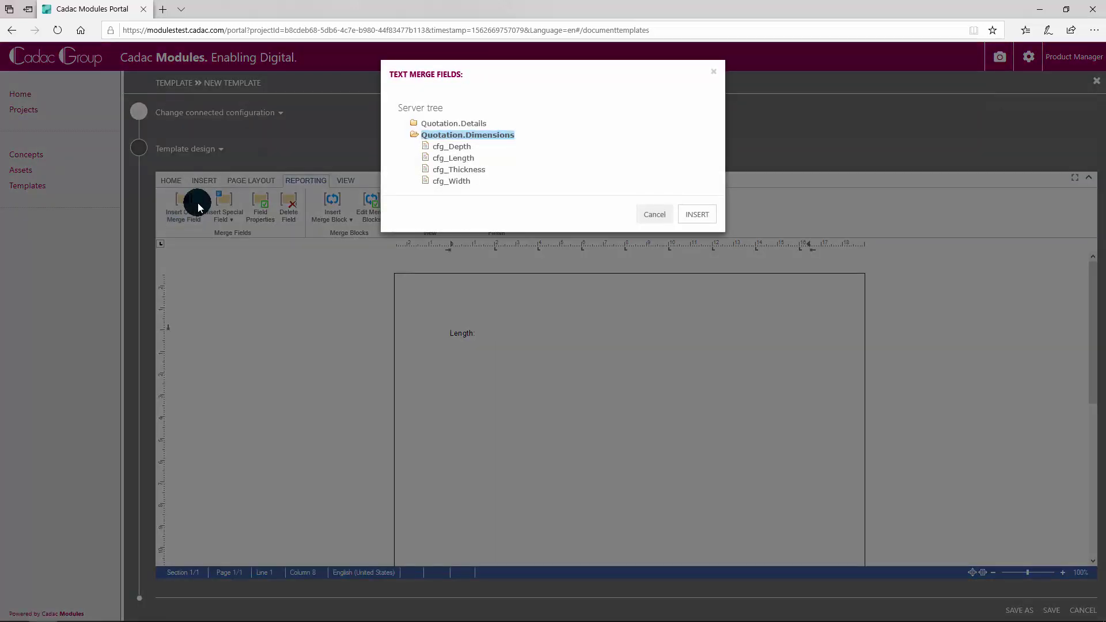
left_click(443, 161)
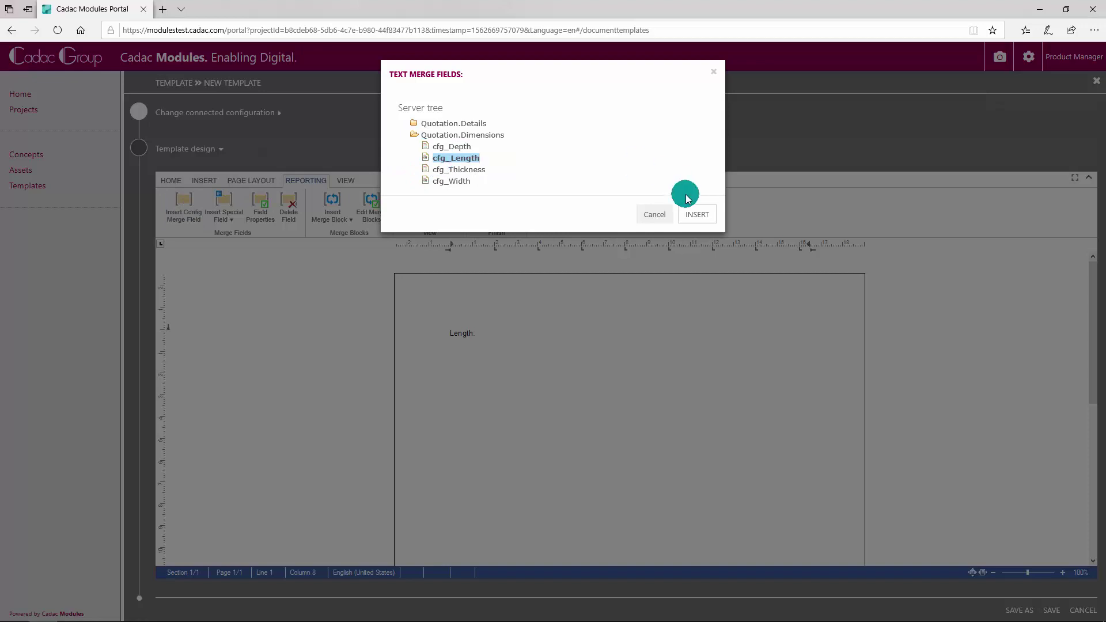
left_click(697, 215)
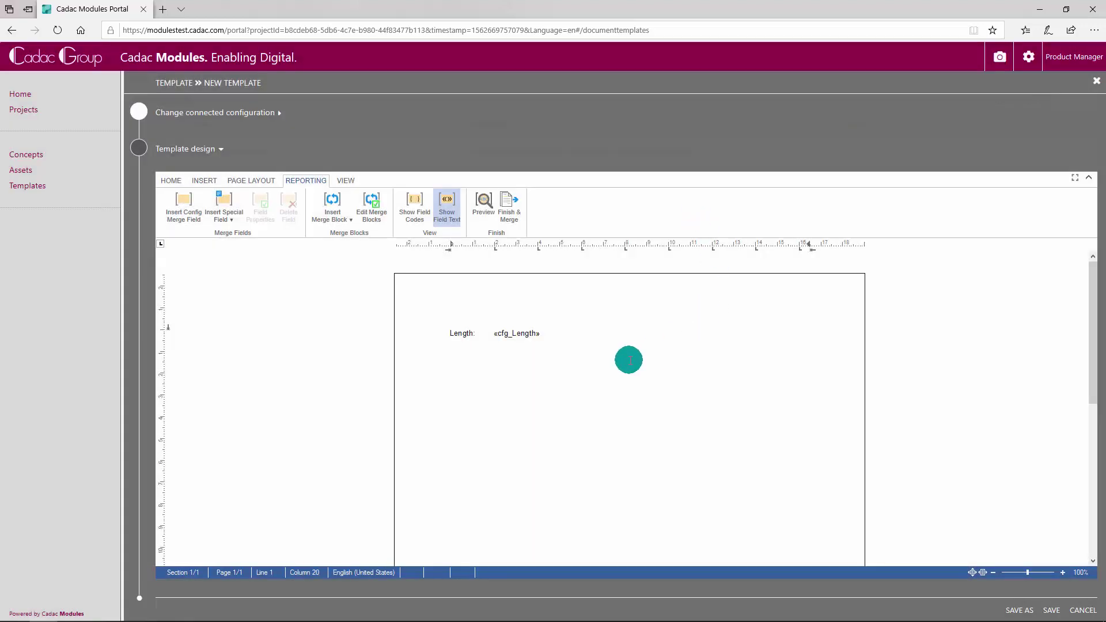
Add a "Width:" line below the length with the cfg_Width merge field.
left_click(629, 360)
key("Return")
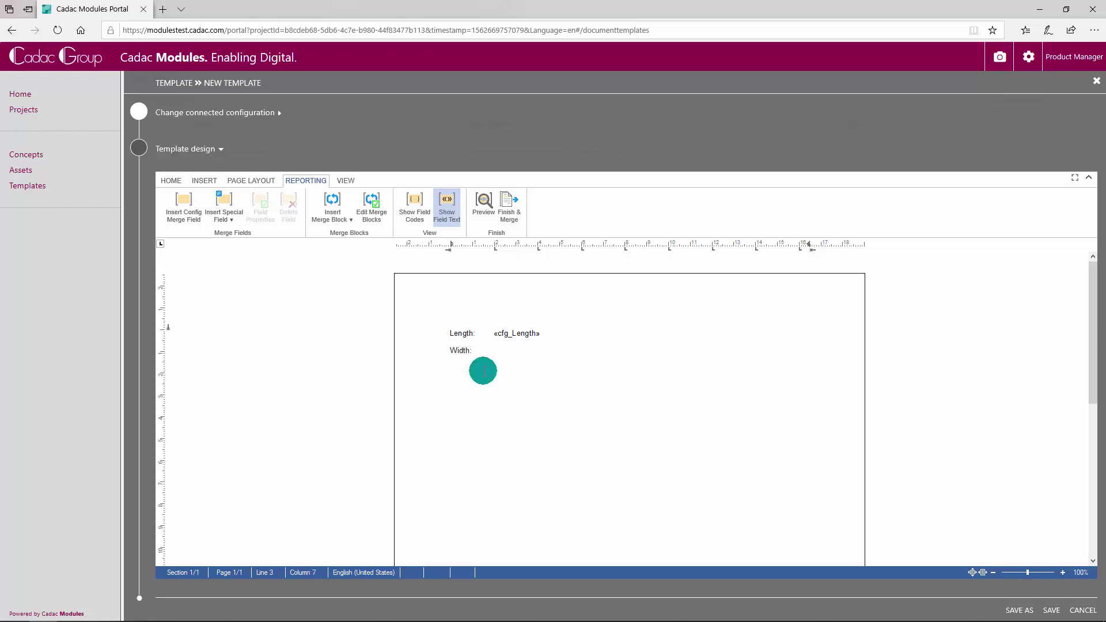
left_click(186, 222)
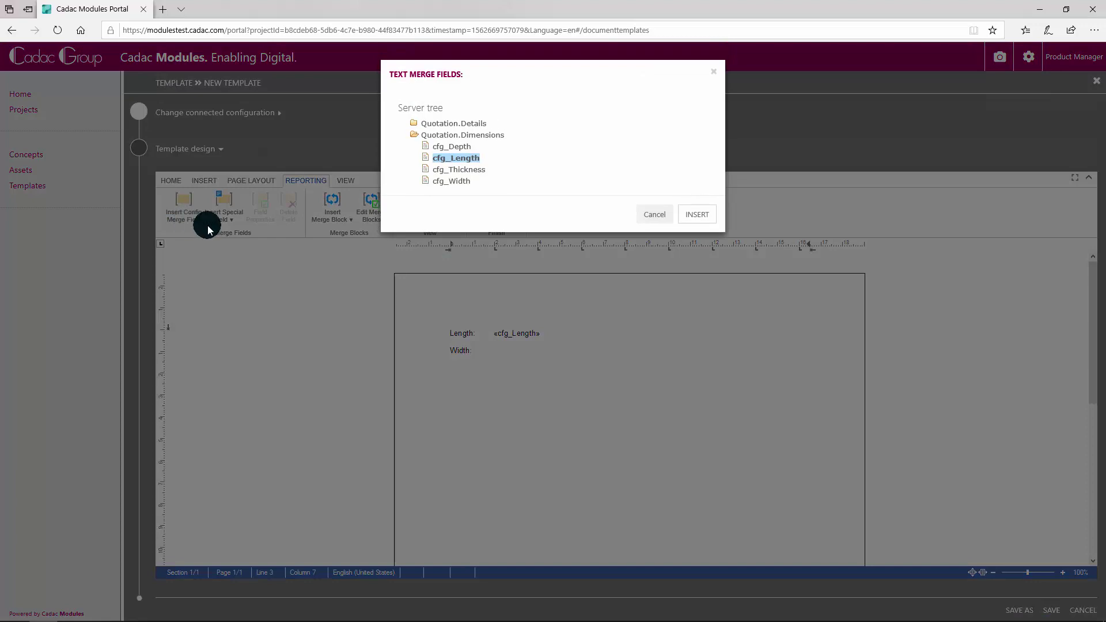
left_click(450, 182)
left_click(697, 214)
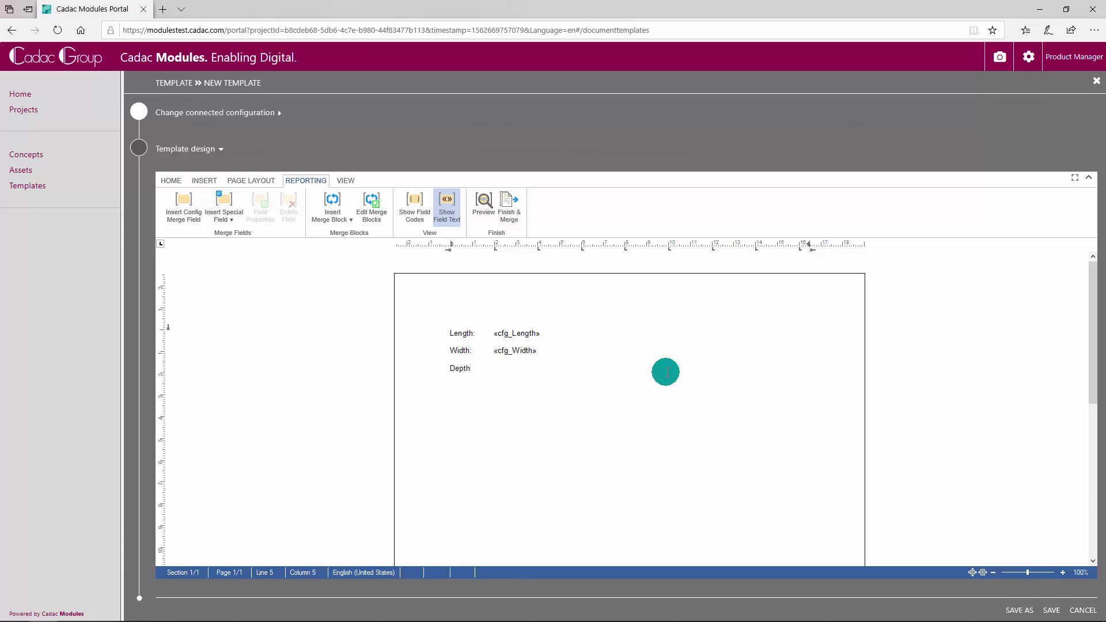
Complete the "Depth:" line with the cfg_Depth merge field and add a "Thickness:" line with the cfg_Thickness merge field.
left_click(183, 206)
left_click(454, 147)
left_click(697, 214)
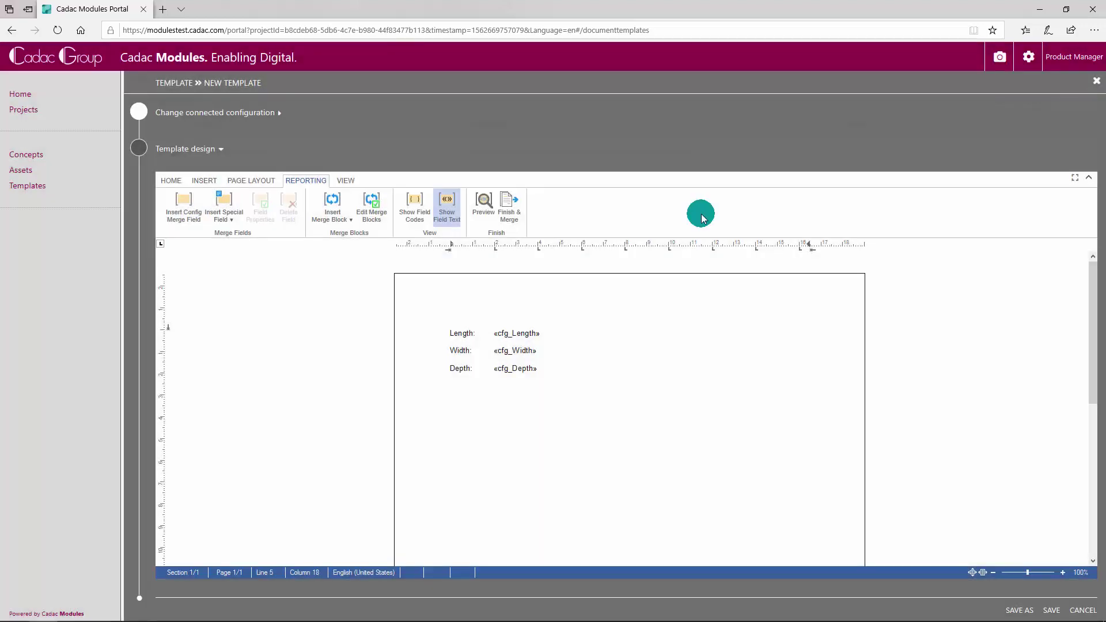
left_click(632, 383)
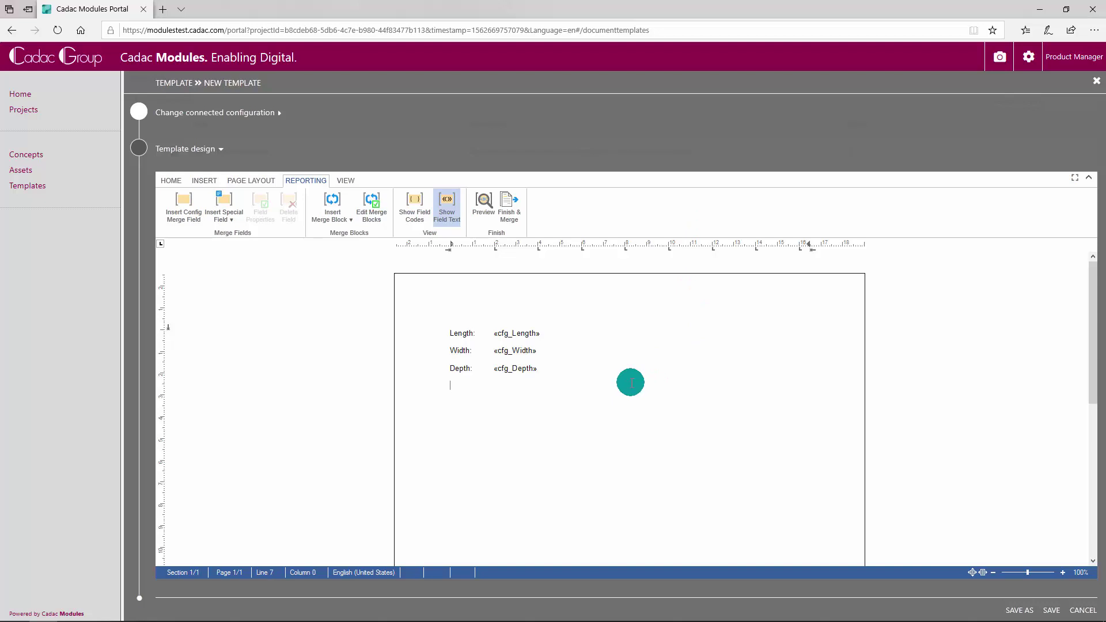
left_click(188, 214)
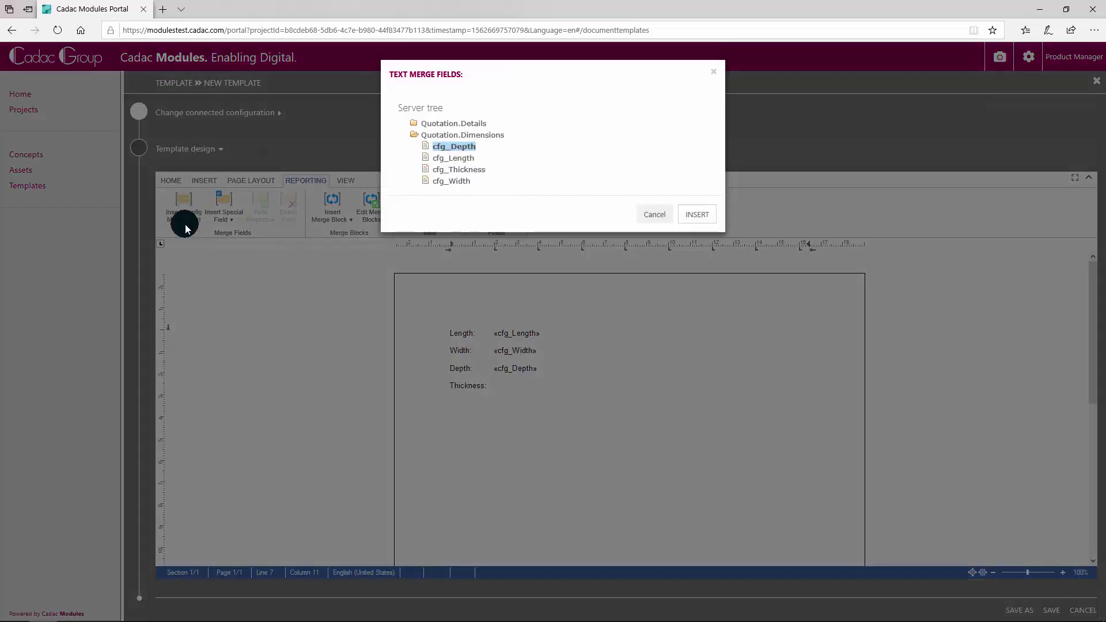
left_click(469, 170)
left_click(701, 216)
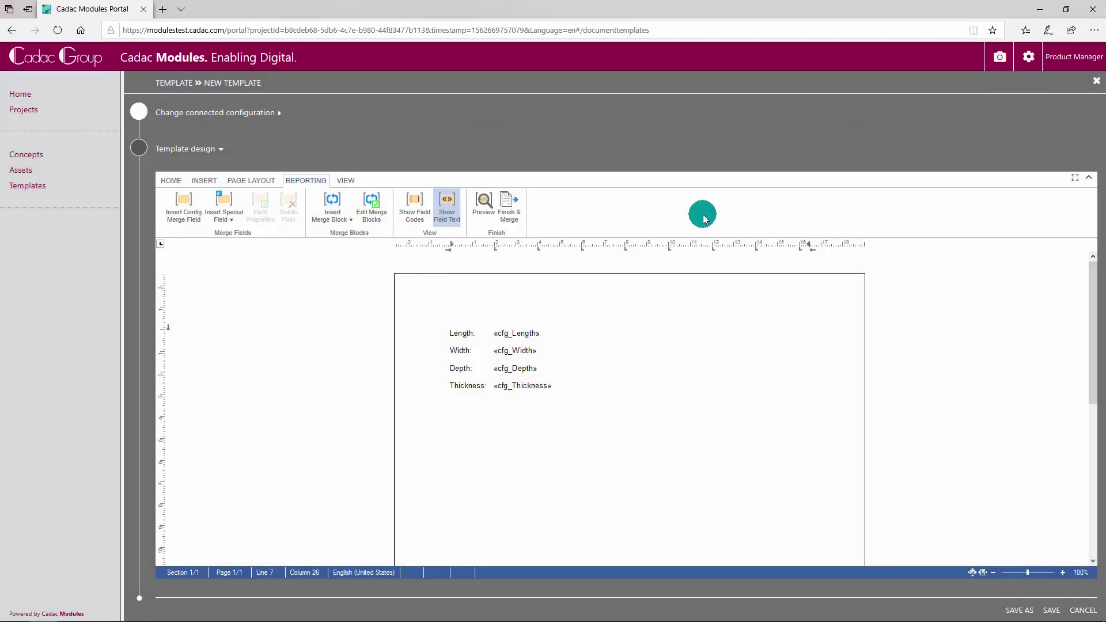
Leave a blank line below the dimensions and add the text "How to create an image based on the configuration results:".
left_click(698, 391)
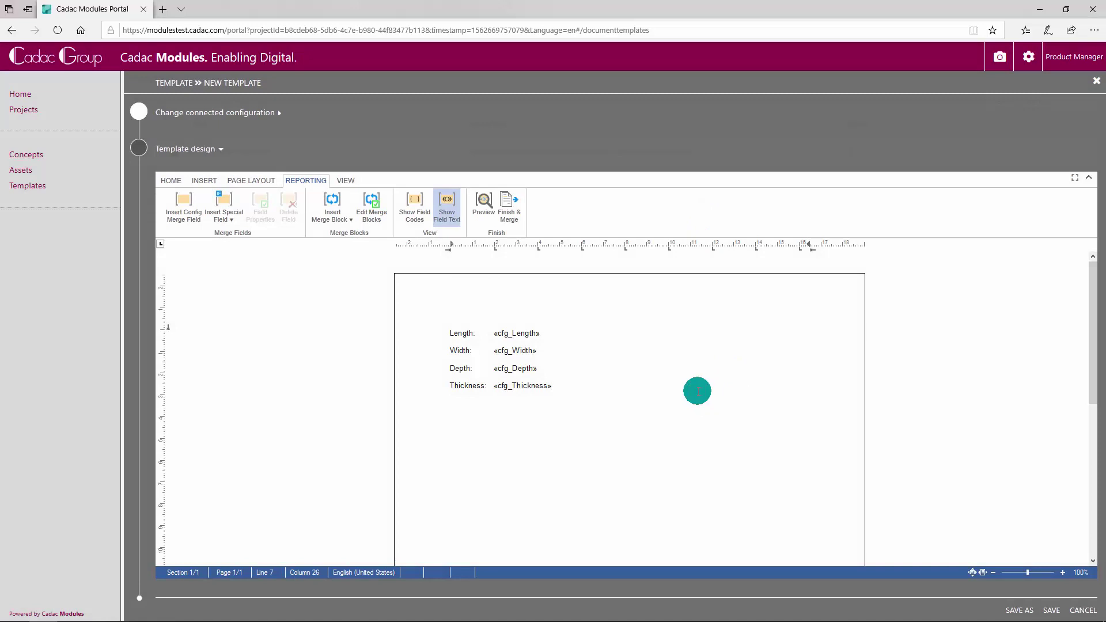
key("Return")
type("How to create an ima")
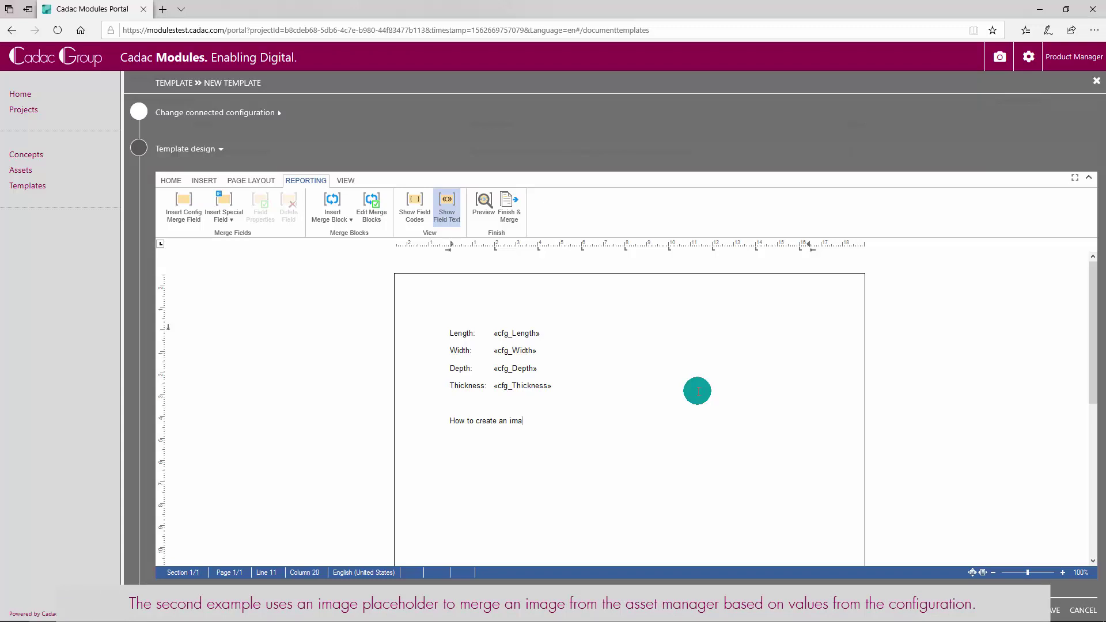
type("ge based on the configuration results:")
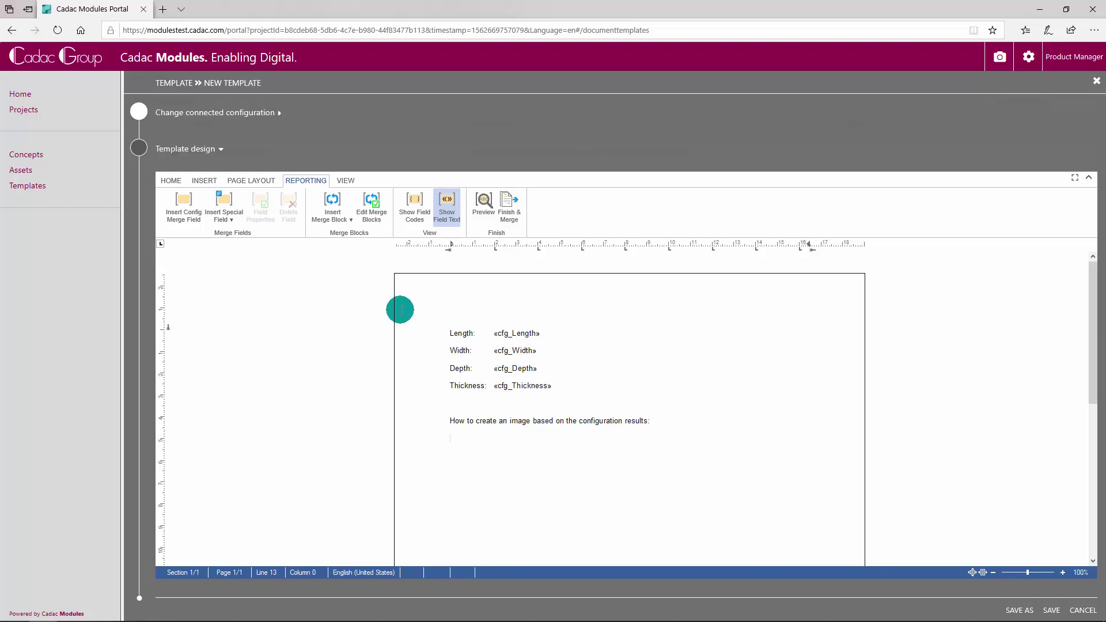
Insert an image placeholder below the image text and shrink it proportionally to about 5.5 cm wide.
left_click(205, 181)
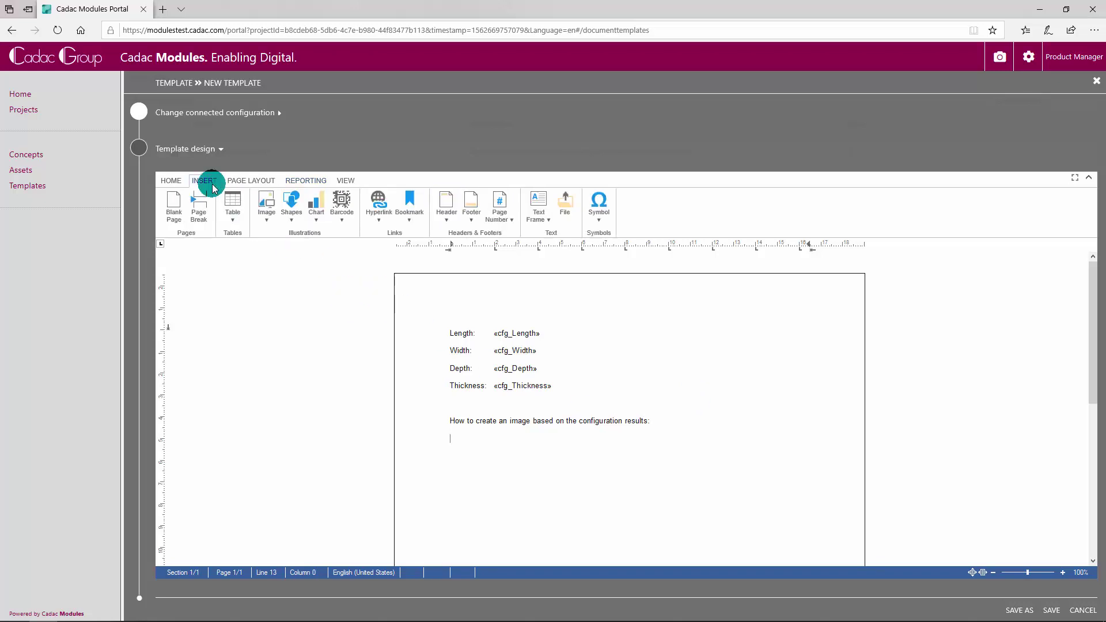
left_click(267, 221)
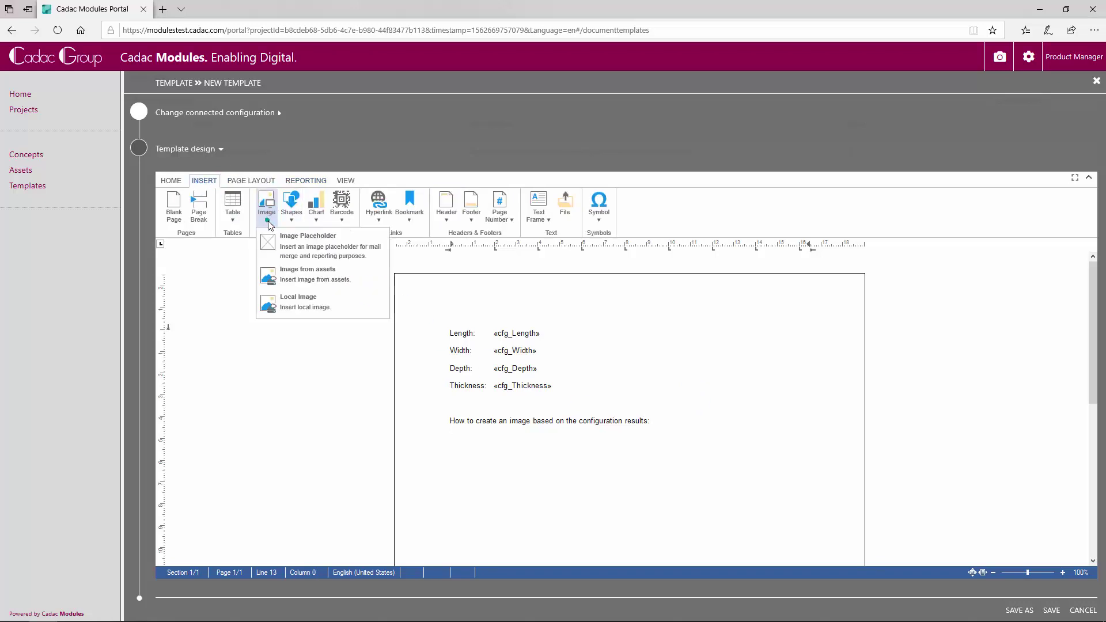
left_click(298, 249)
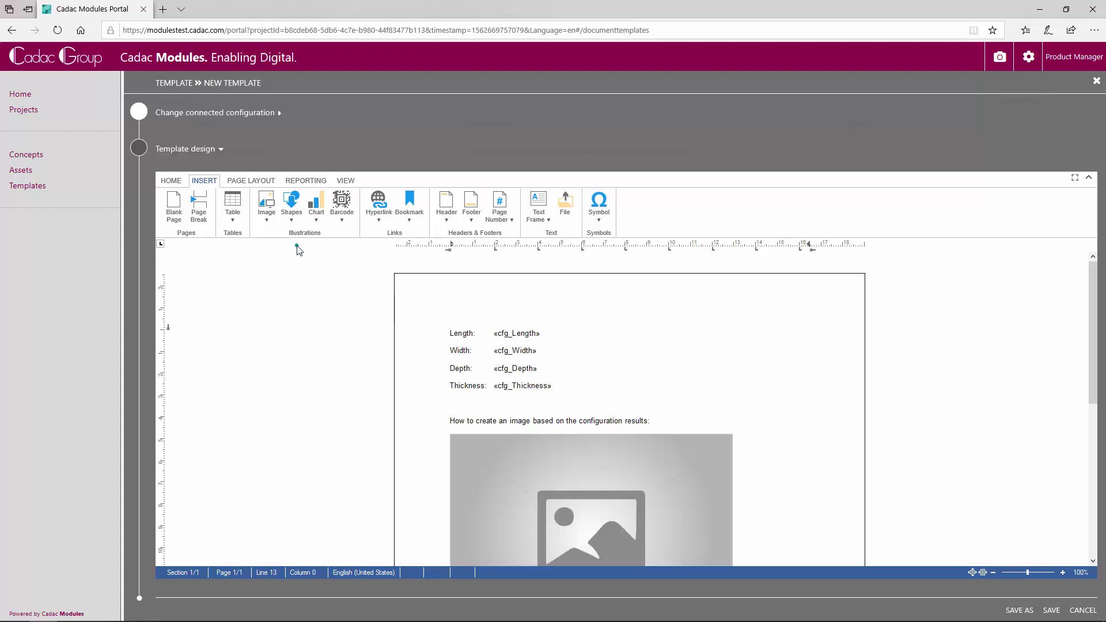
scroll(693, 370, "down", 2)
scroll(693, 371, "down", 1)
left_click(694, 371)
left_click_drag(730, 493, 571, 381)
left_click(593, 344)
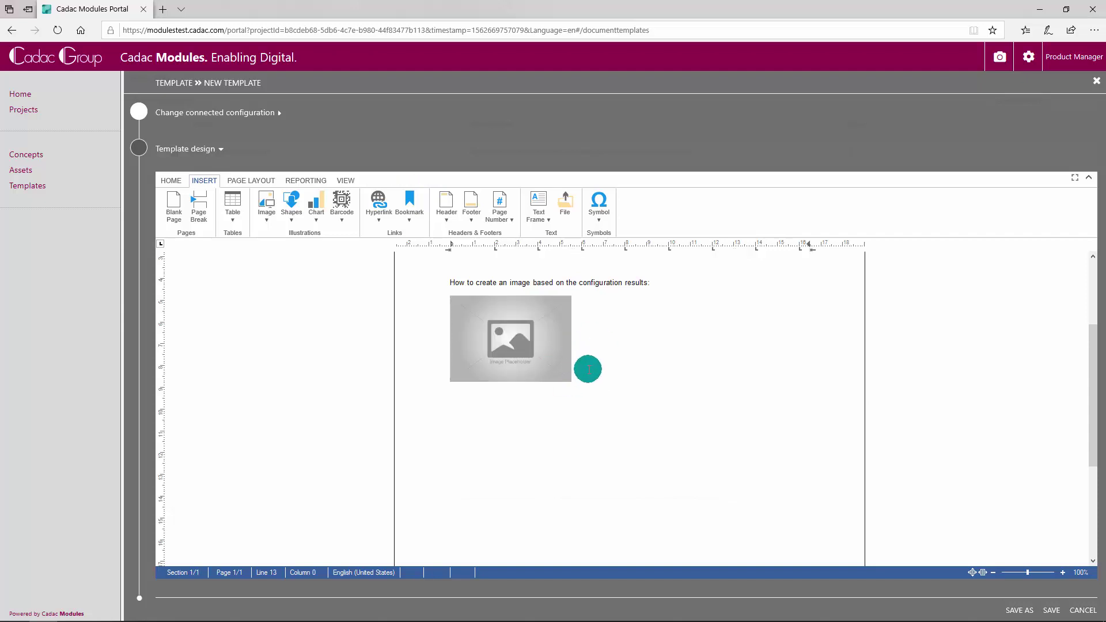
Set the image placeholder's text wrapping to In Line.
right_click(552, 349)
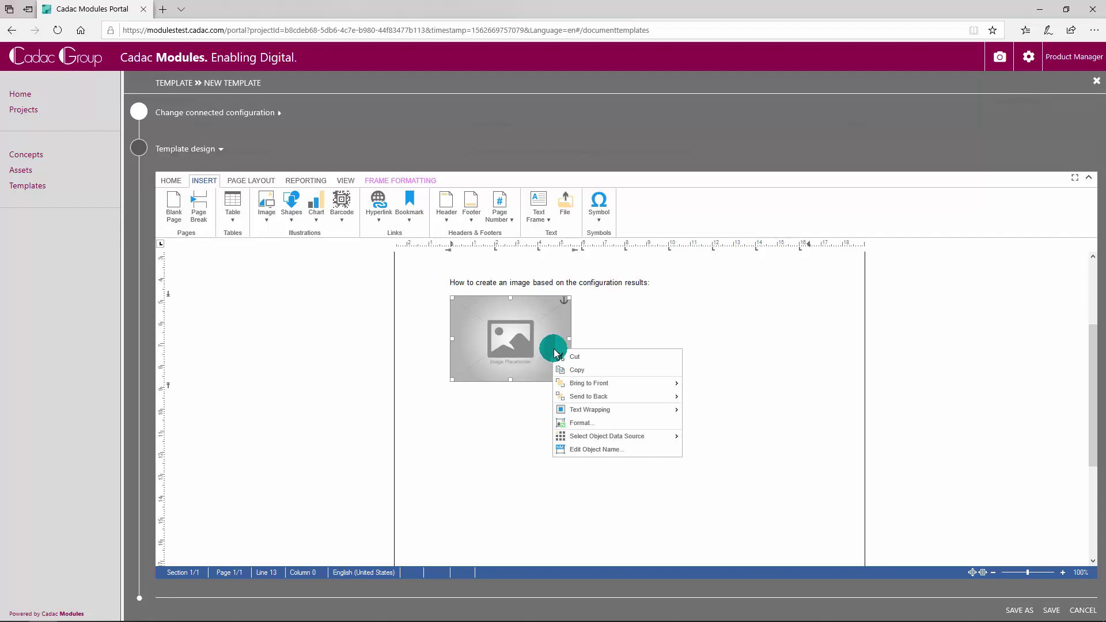
mouse_move(617, 409)
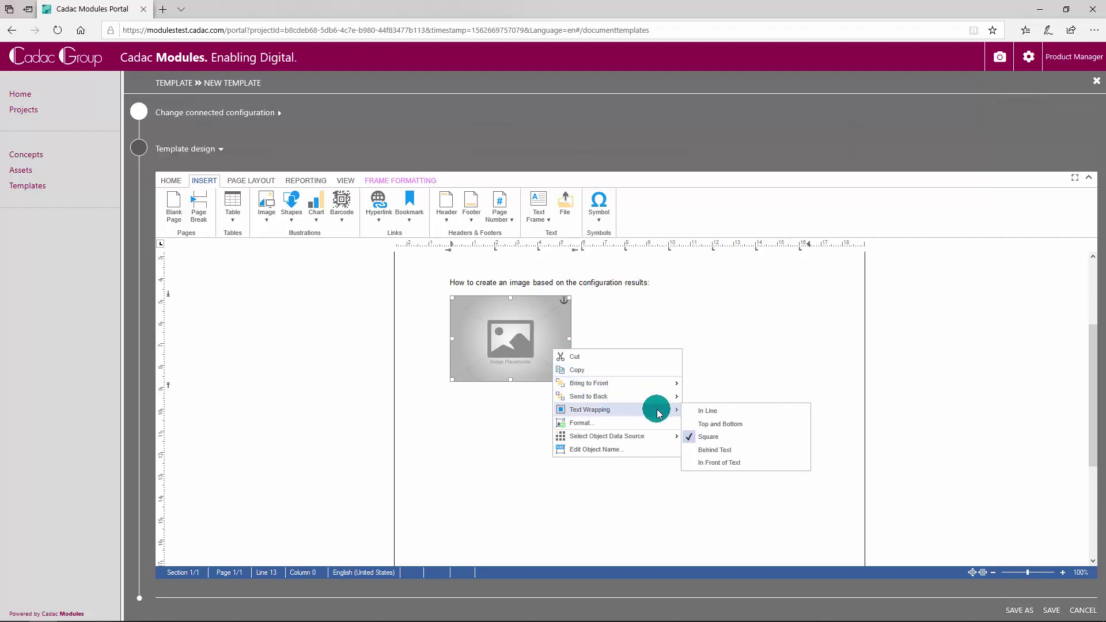
left_click(704, 410)
left_click(599, 422)
left_click(599, 413)
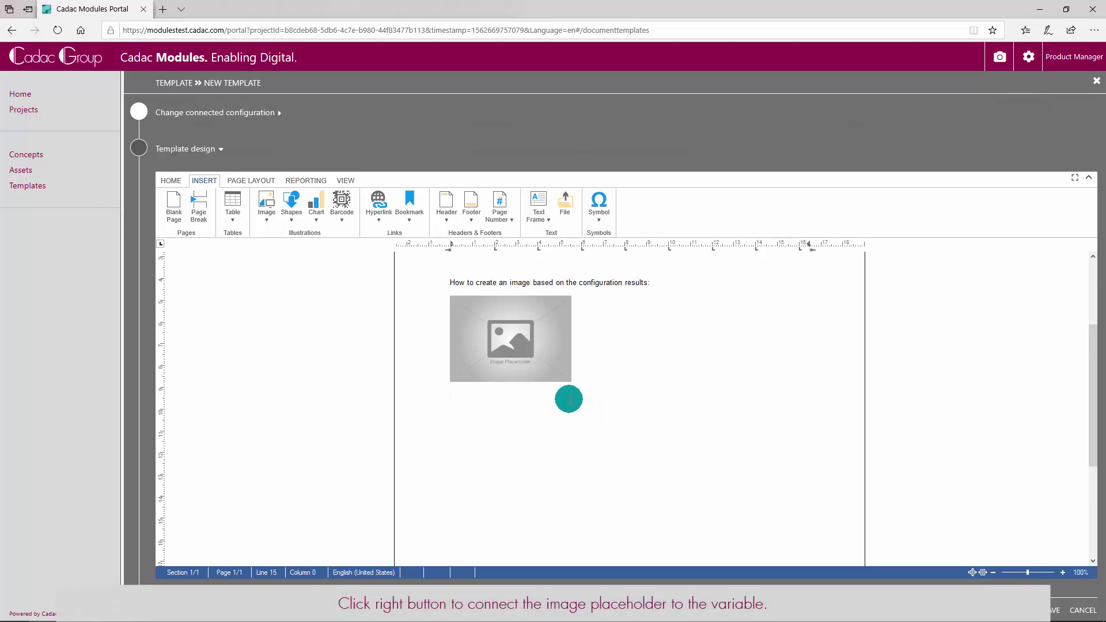
Connect the image placeholder to the img_Use data source.
right_click(553, 352)
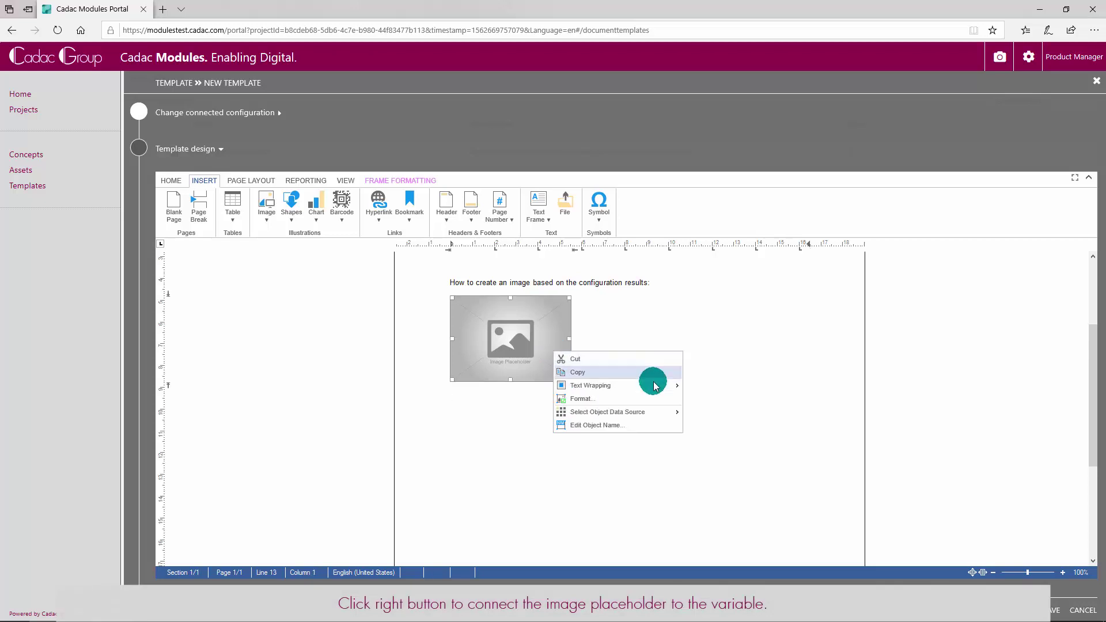
mouse_move(650, 412)
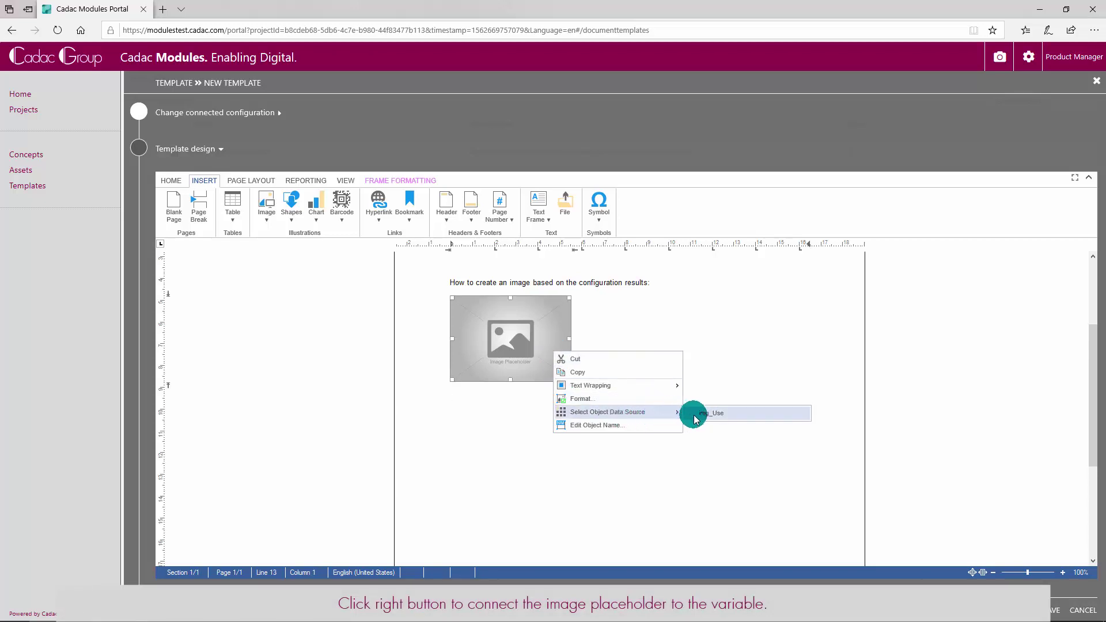
left_click(721, 414)
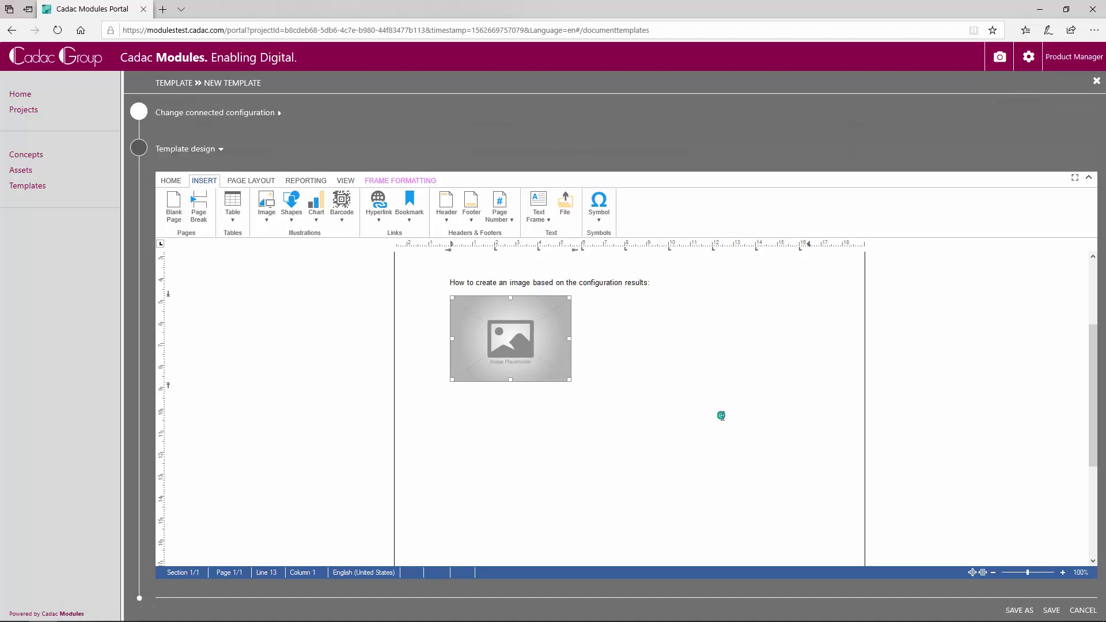
Add the text "How to get a textblock based on the configuration results:" below the image placeholder, leaving blank space between them.
left_click(615, 406)
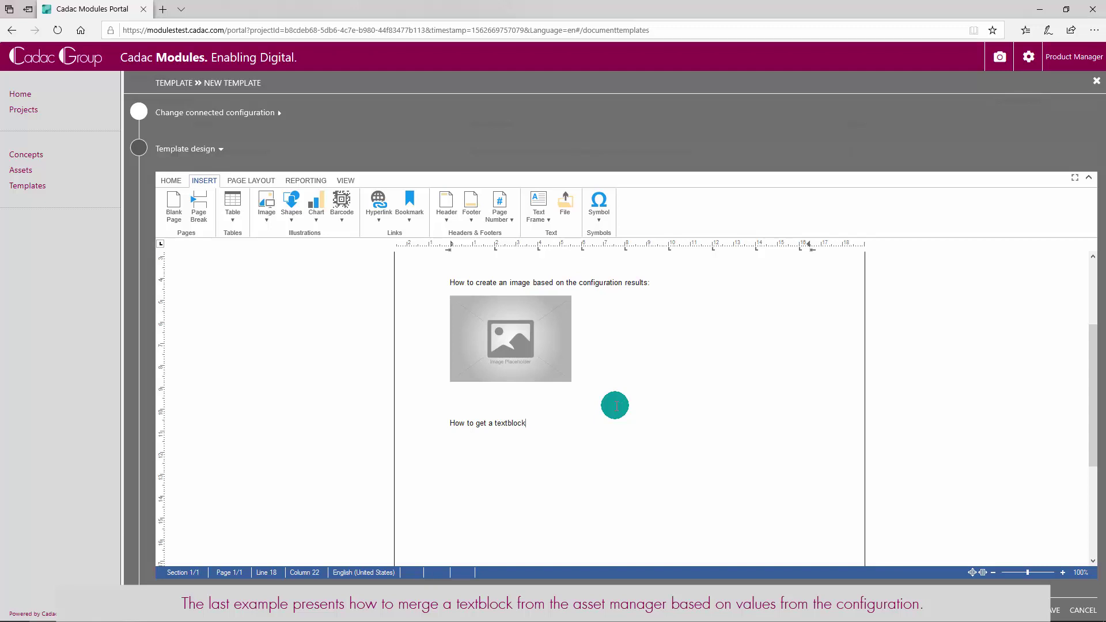
type("d ")
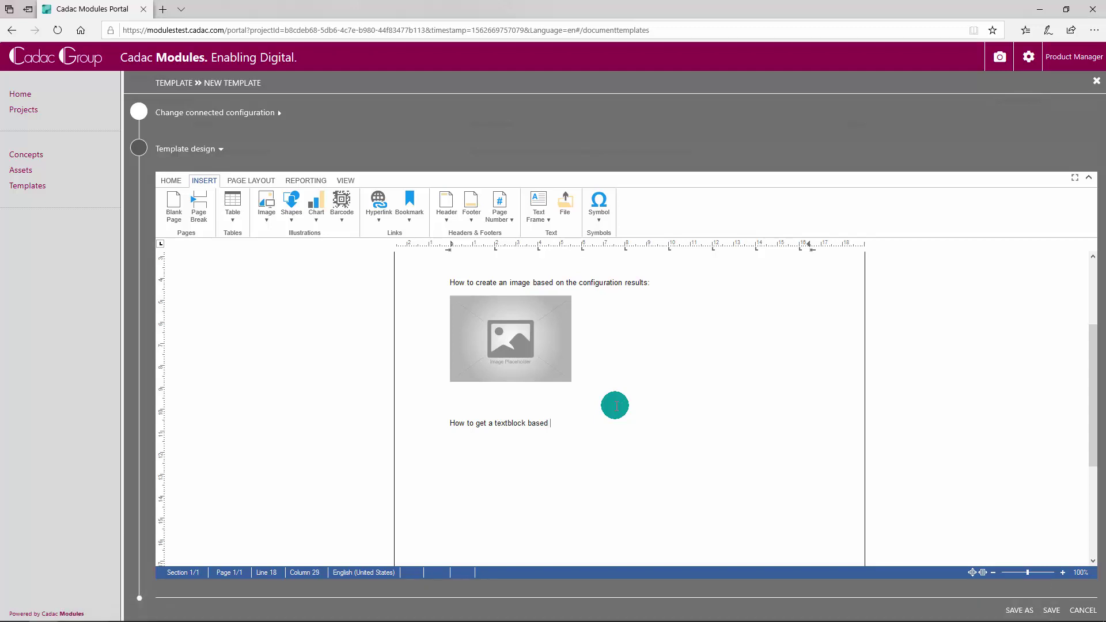
type("on the configuration results:")
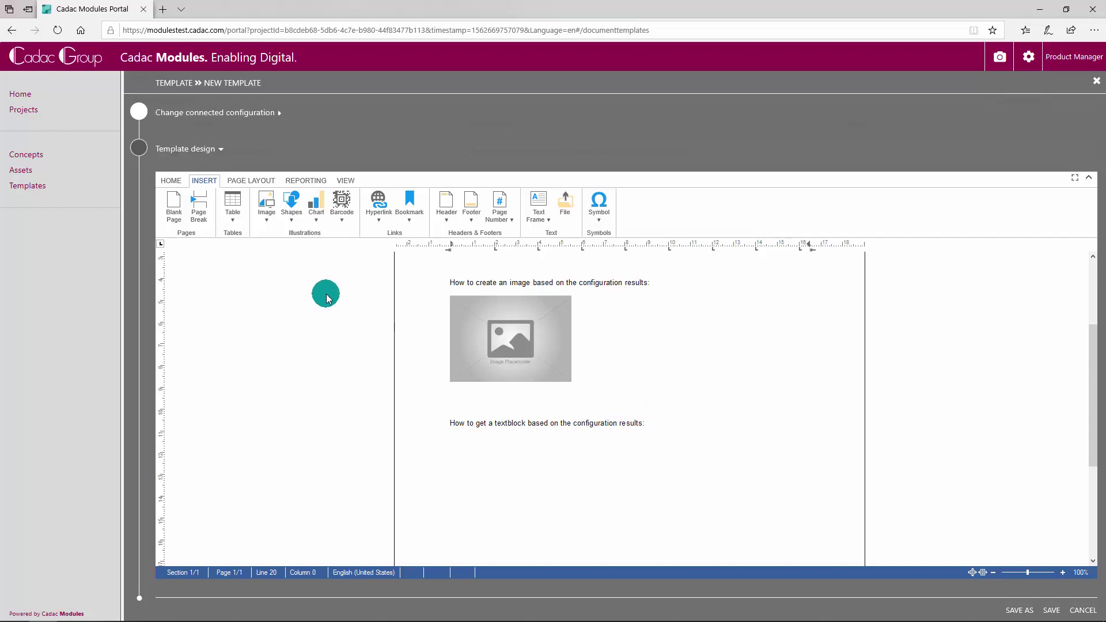
Insert an IncludeText field for txt_Use from Quotation.Details below the textblock text, and save and close the template.
left_click(303, 183)
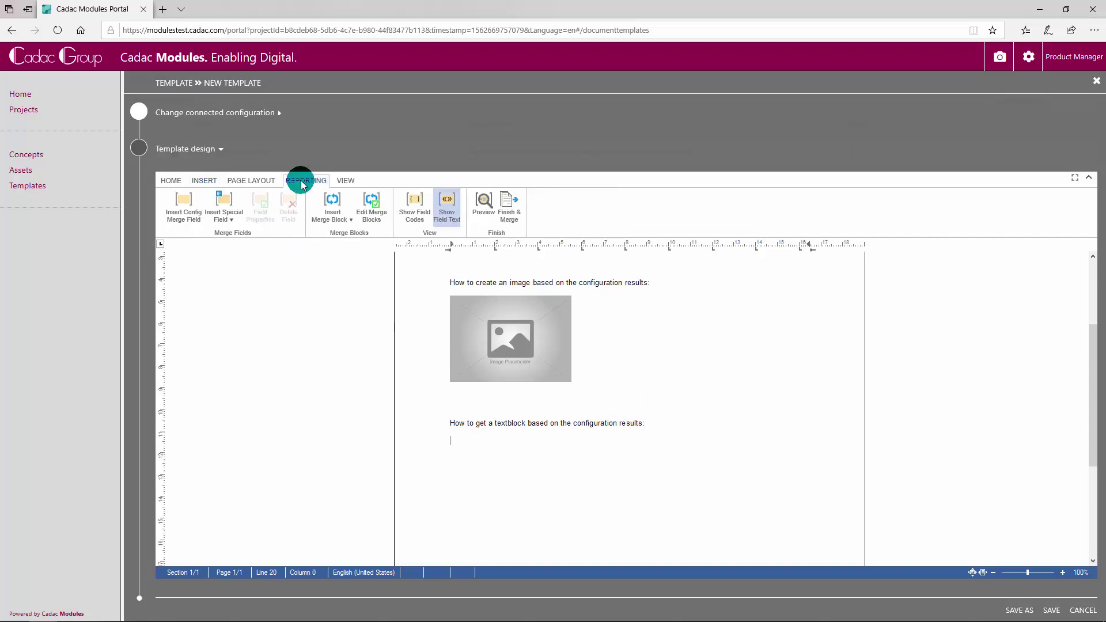
left_click(233, 222)
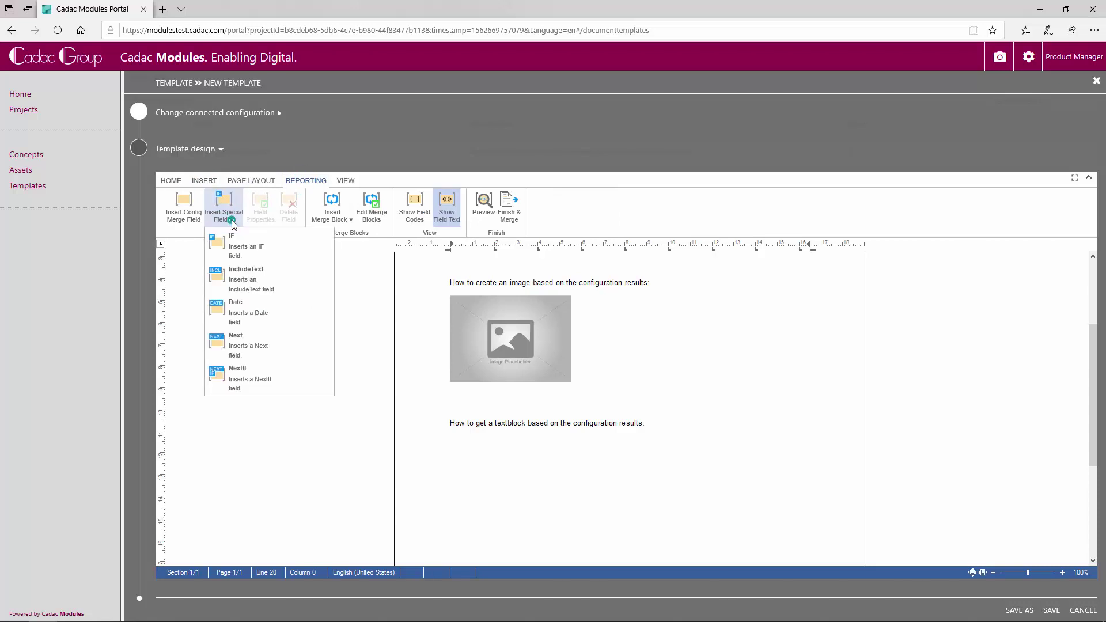
left_click(279, 282)
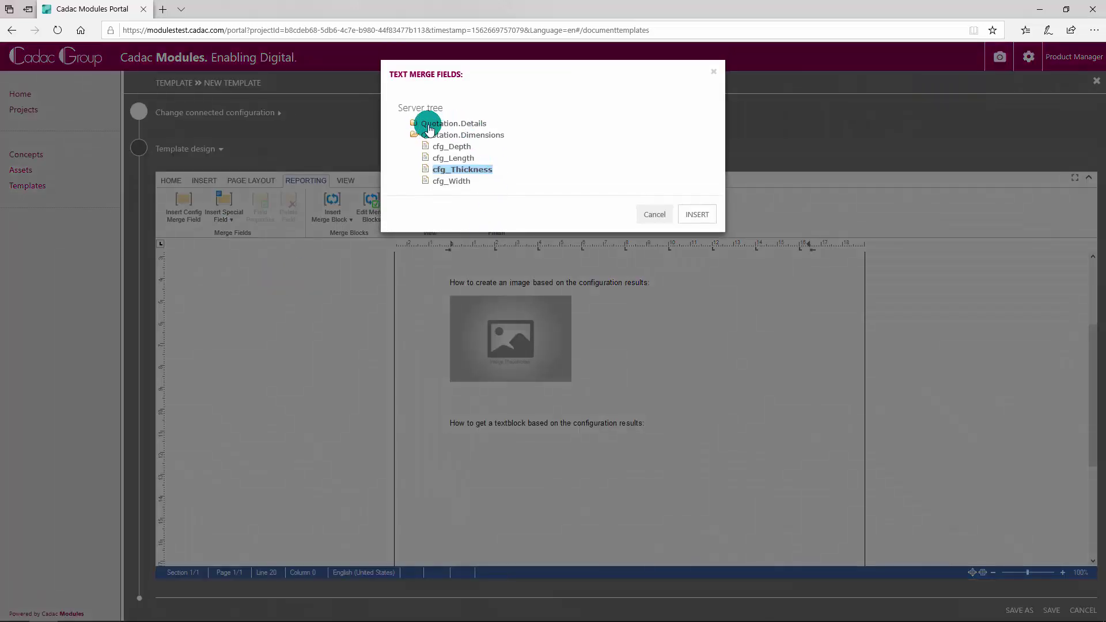
left_click(414, 125)
left_click(448, 136)
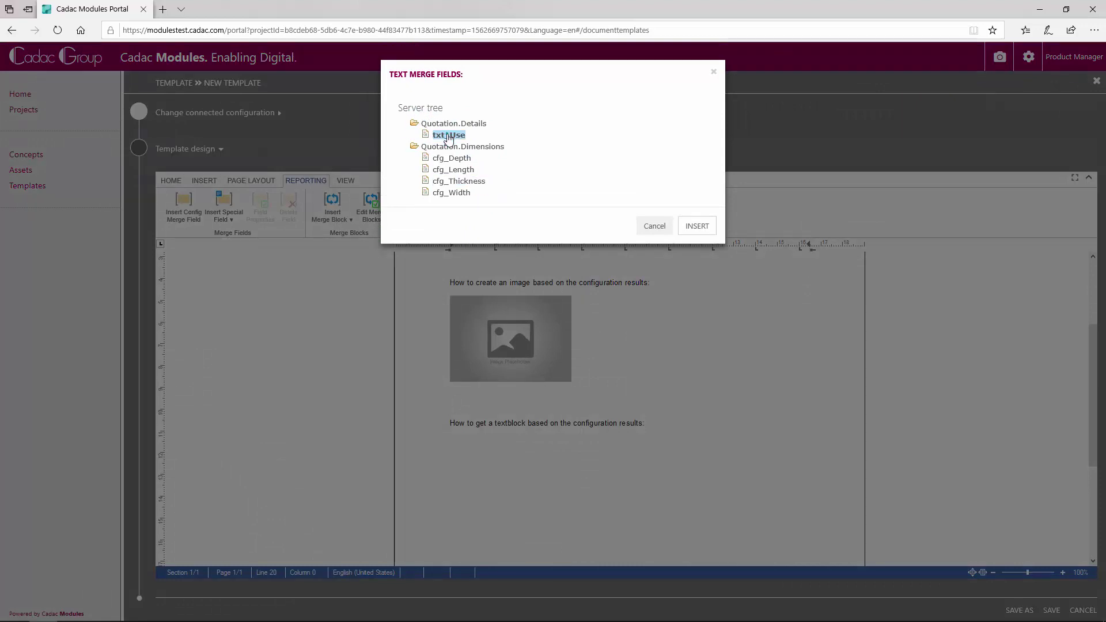
left_click(697, 227)
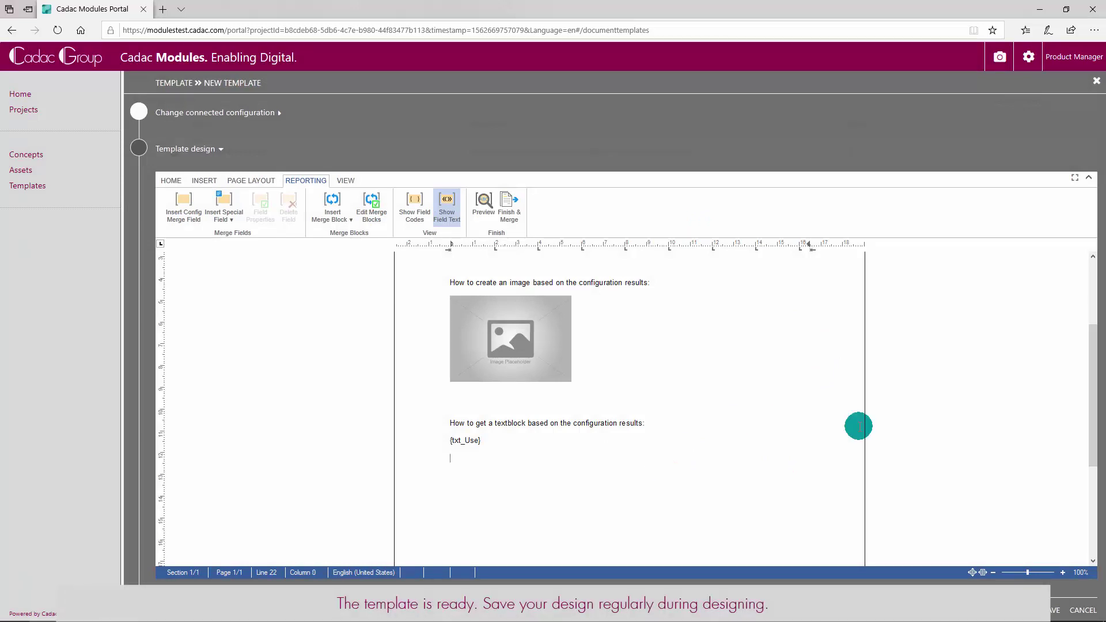
left_click(1054, 613)
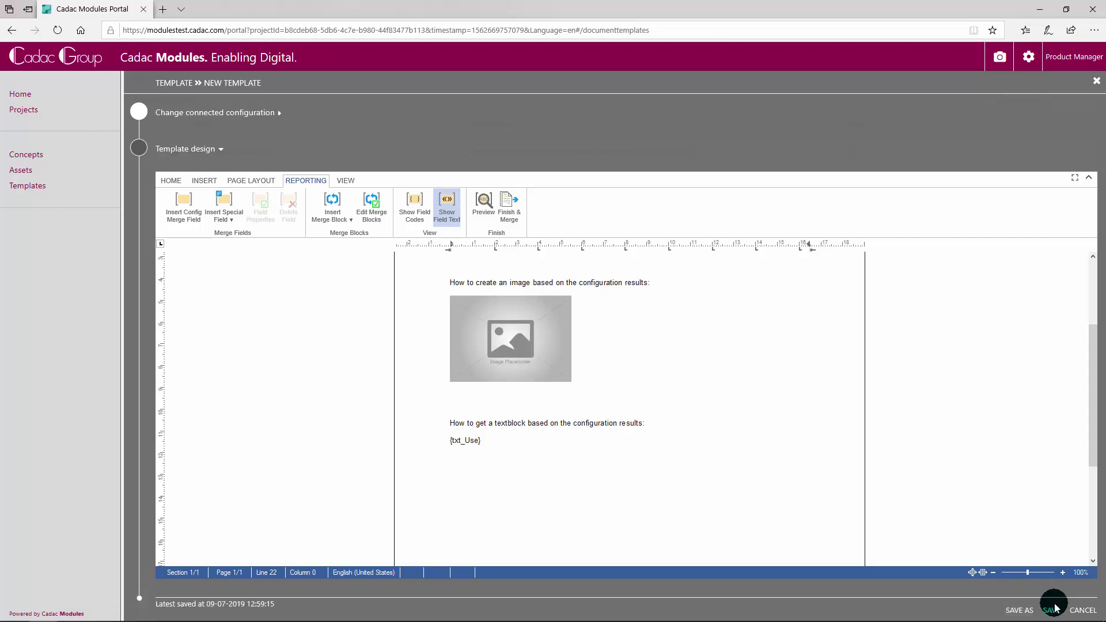
left_click(1096, 83)
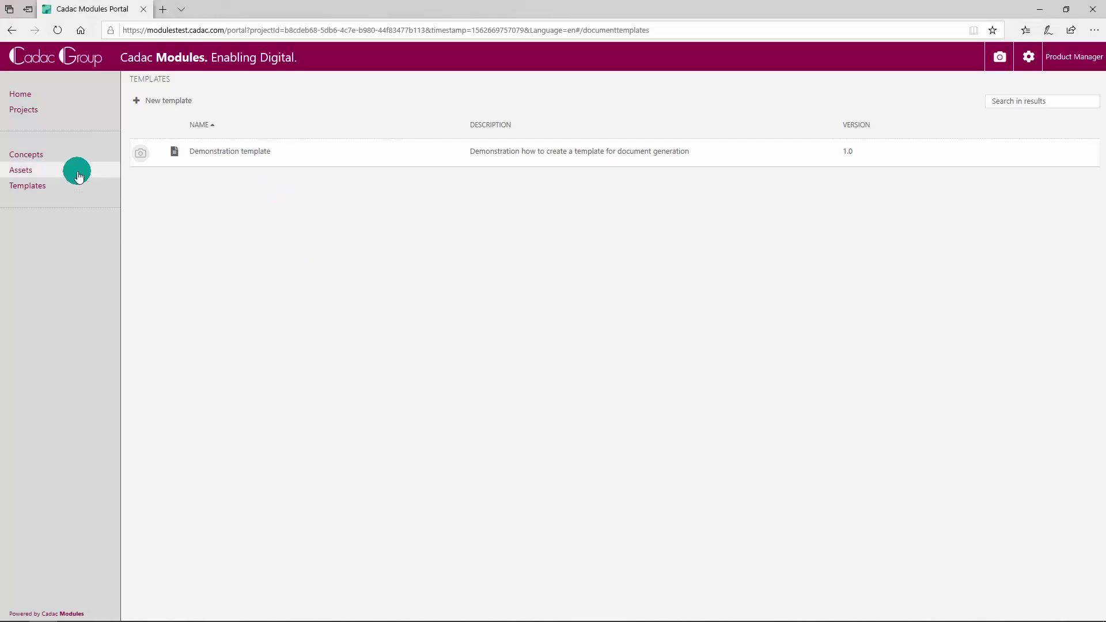
Activate the Demonstration template in the Precast slab concept's template files and save the concept.
left_click(62, 160)
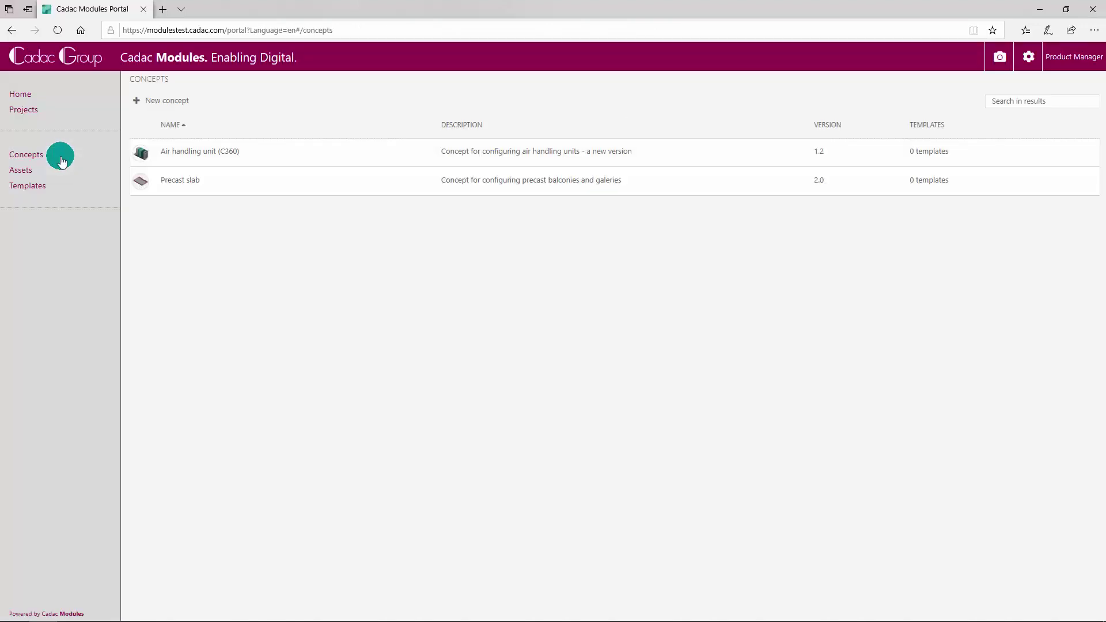
left_click(192, 185)
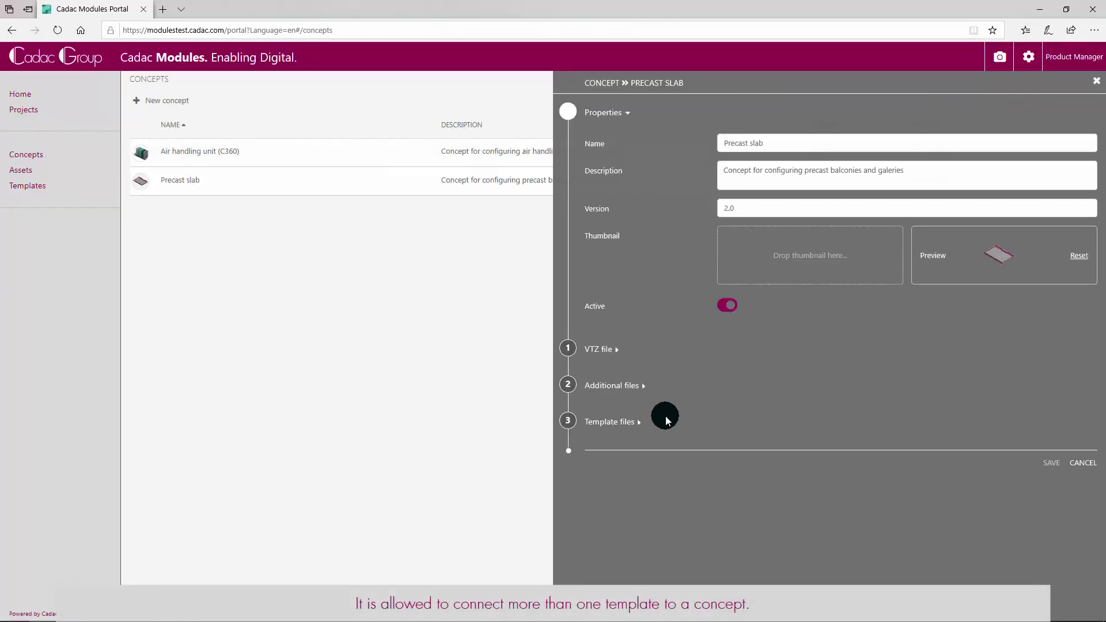
left_click(641, 423)
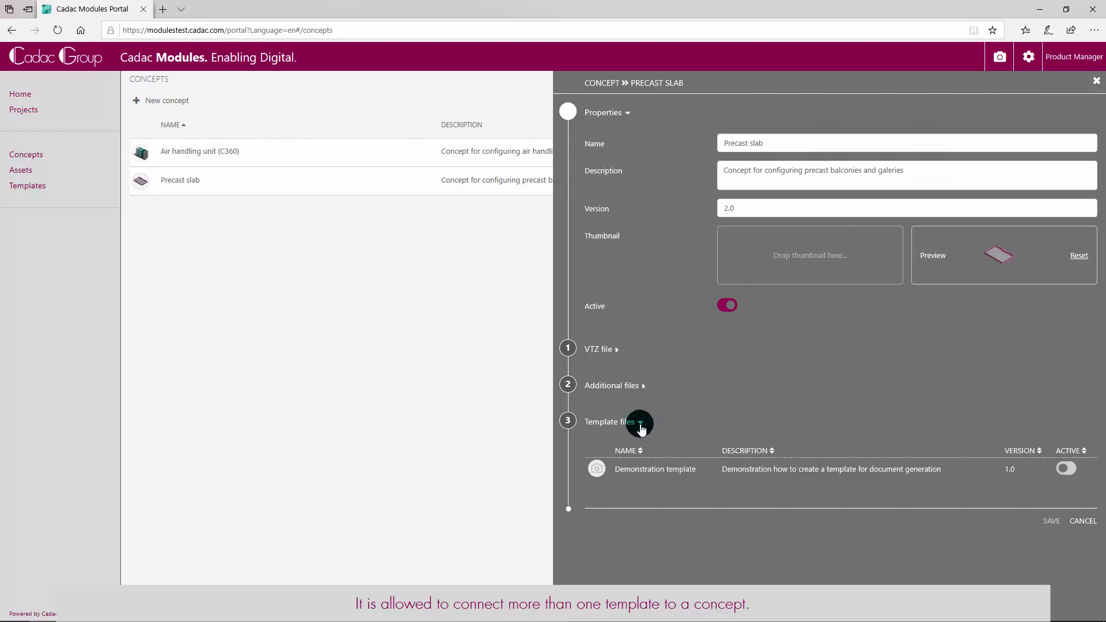
left_click(1065, 469)
left_click(1052, 521)
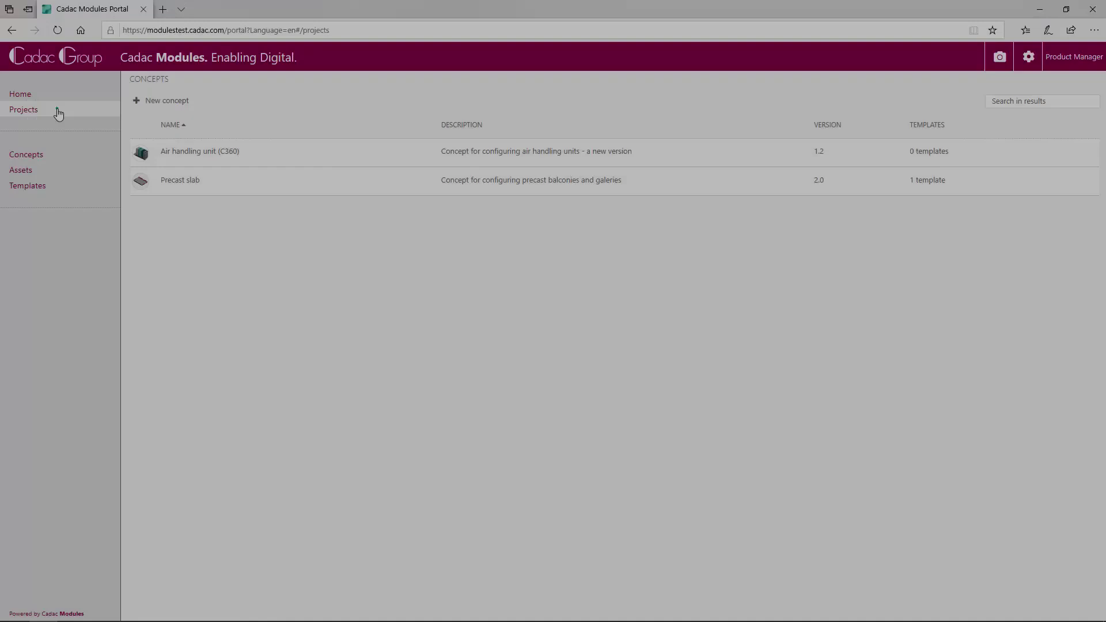
Generate documents for the Docgen gallery configuration in project 2018 0004 using the Demonstration template.
left_click(57, 109)
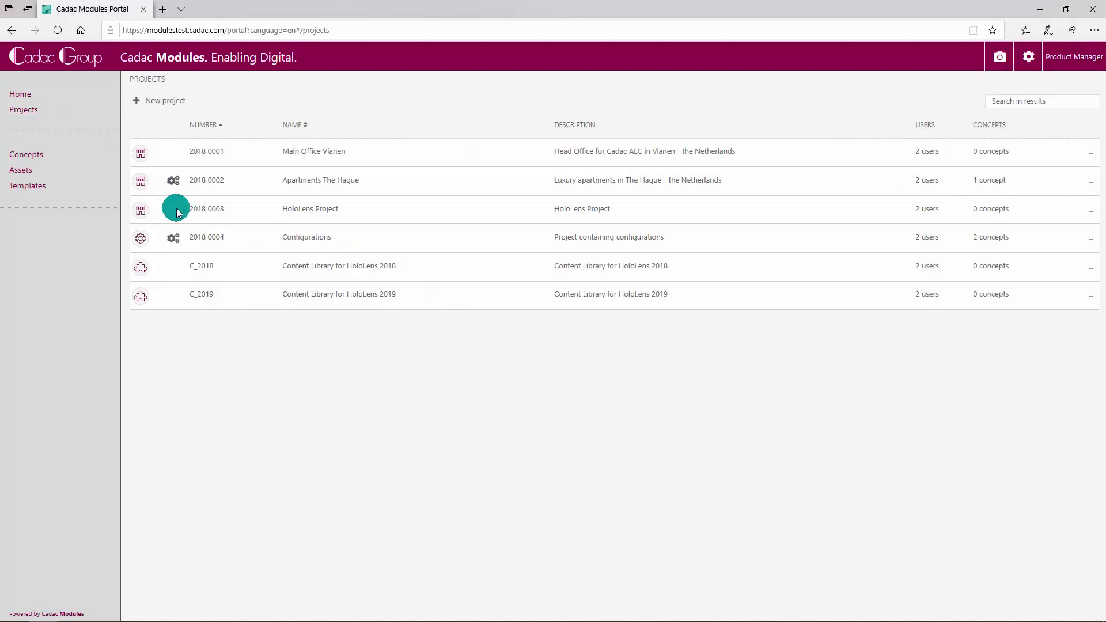
left_click(174, 239)
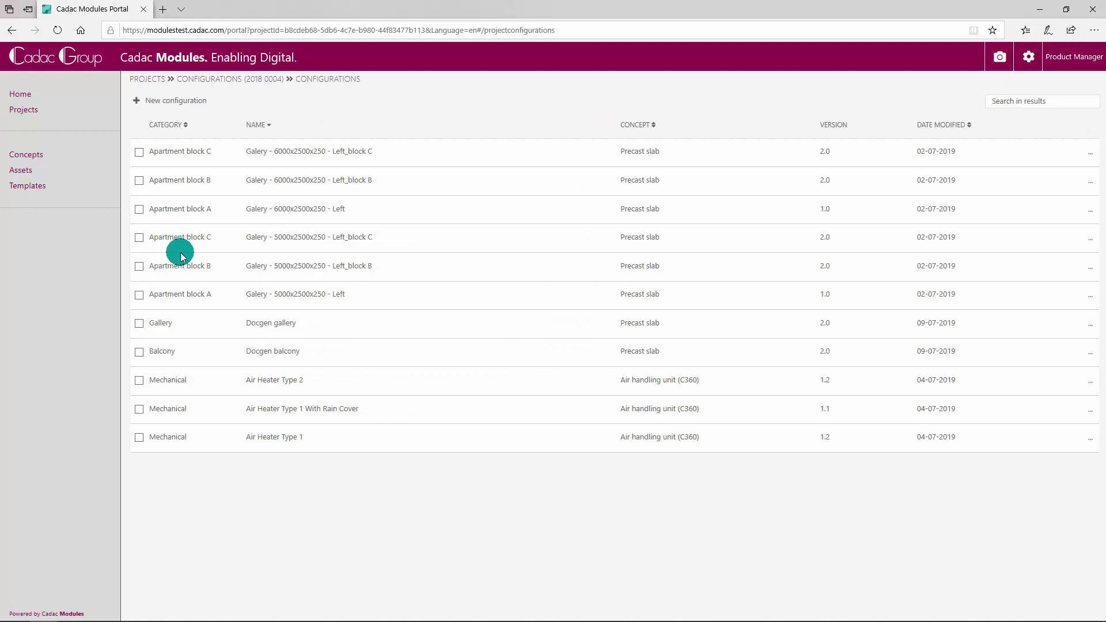
left_click(138, 324)
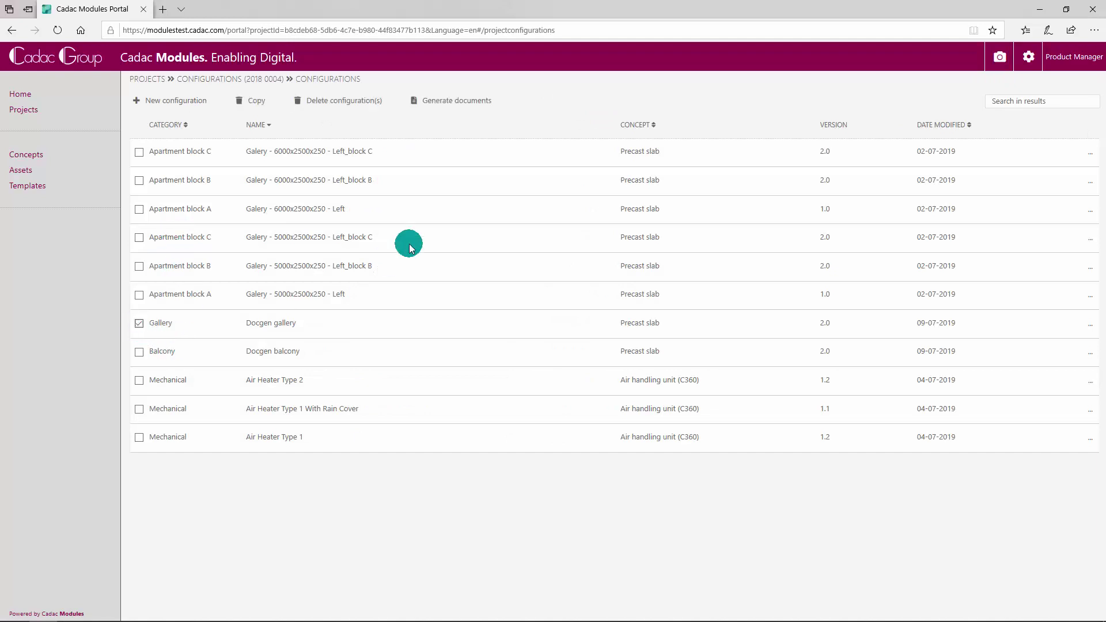
left_click(448, 104)
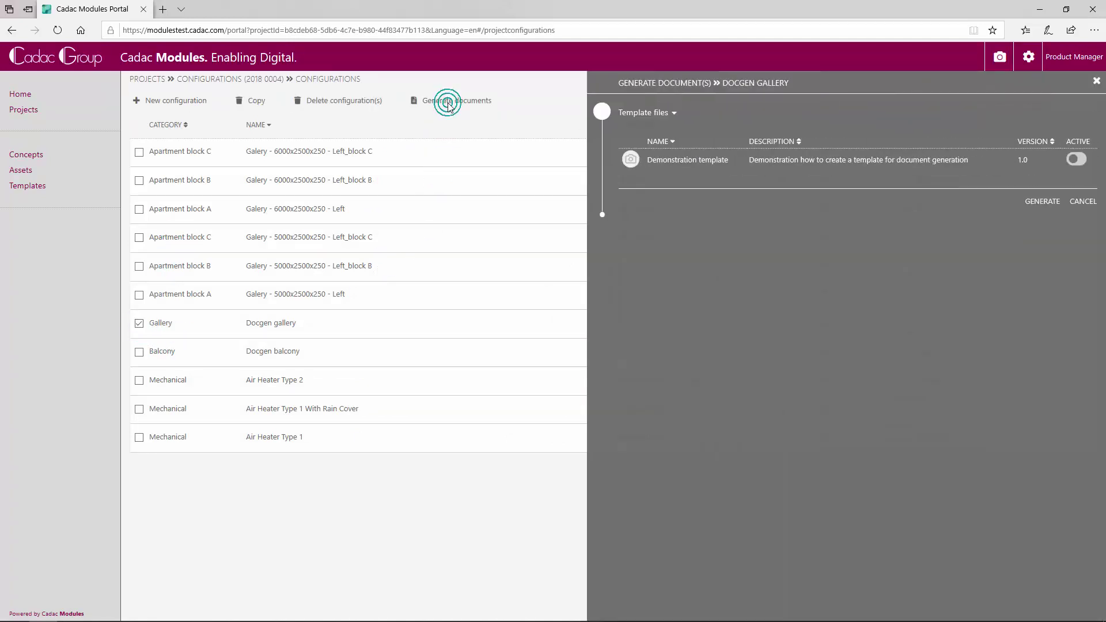
left_click(1074, 162)
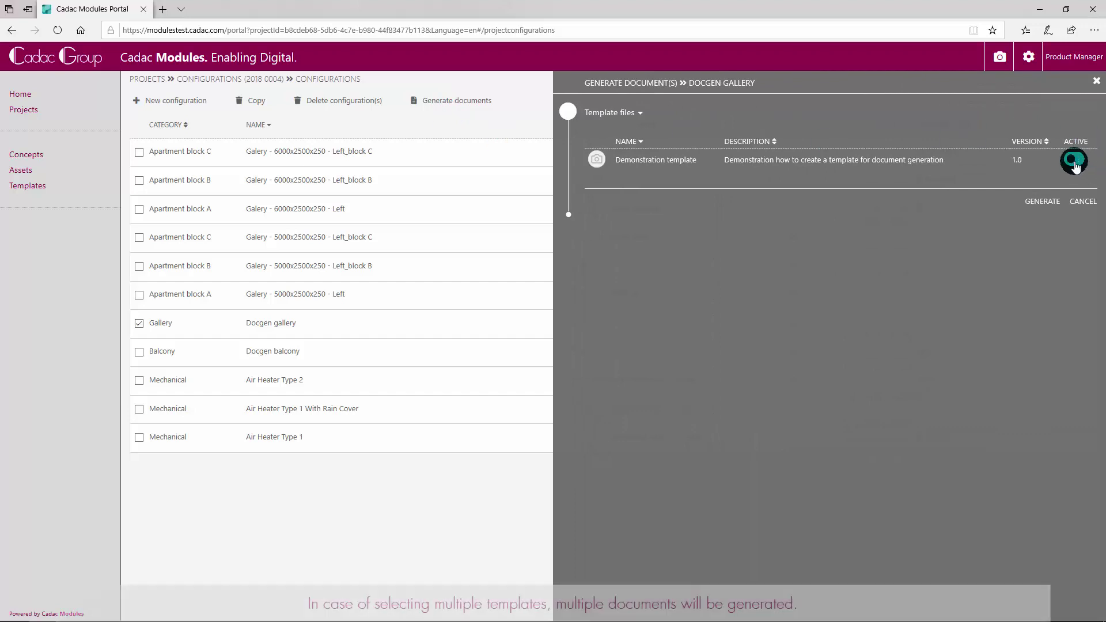
left_click(1037, 204)
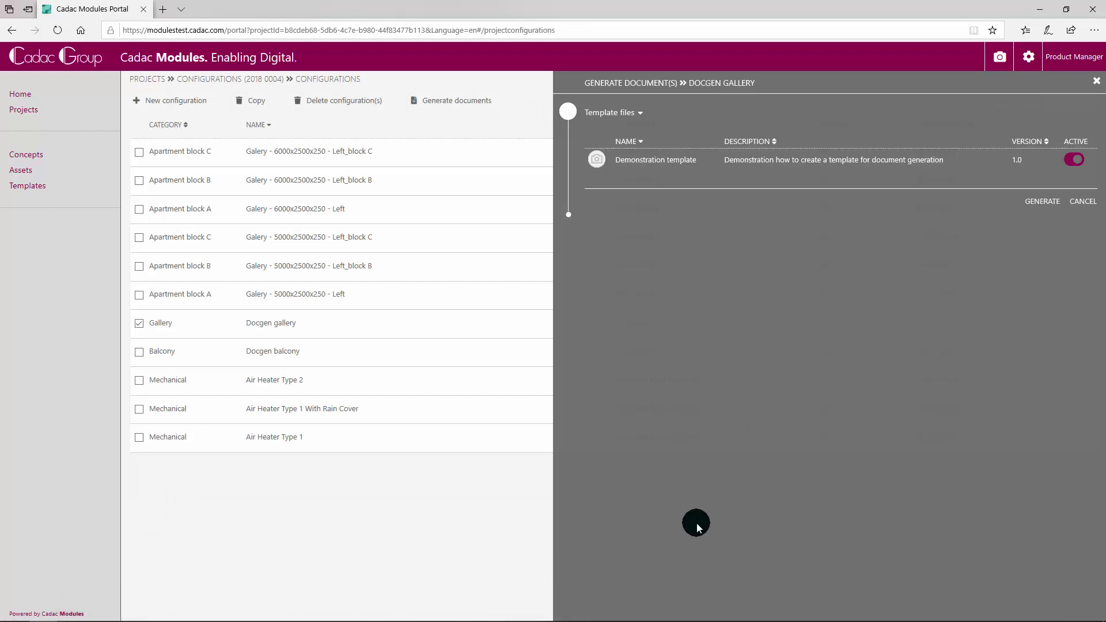
Examine the generated Docgen gallery PDF from the downloaded zip and close it together with the archive and the generation form.
left_click(357, 373)
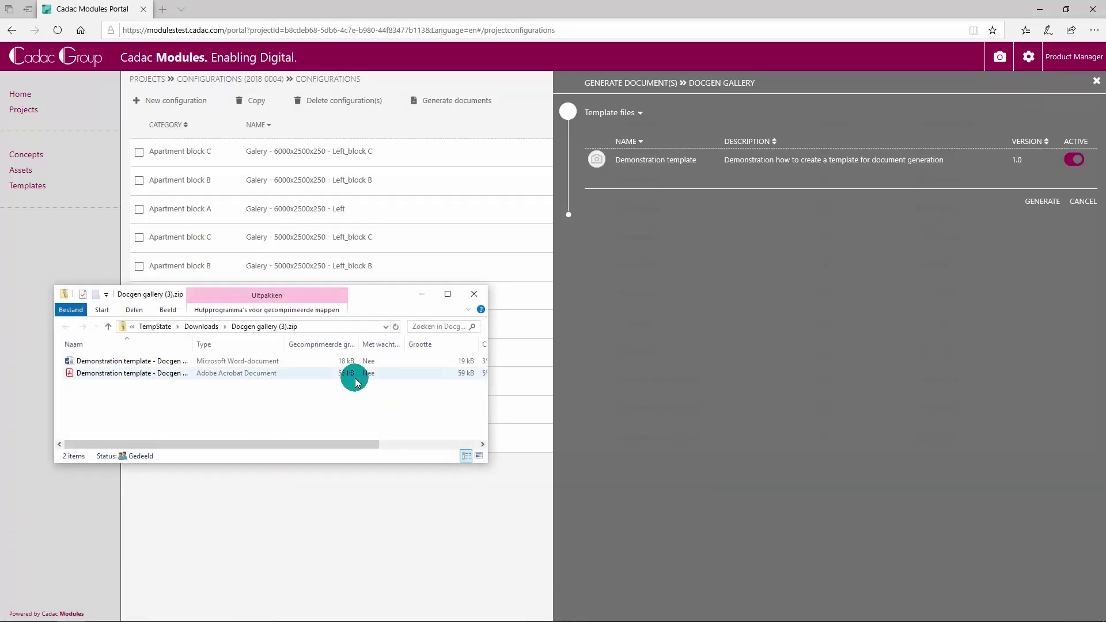
double_click(97, 375)
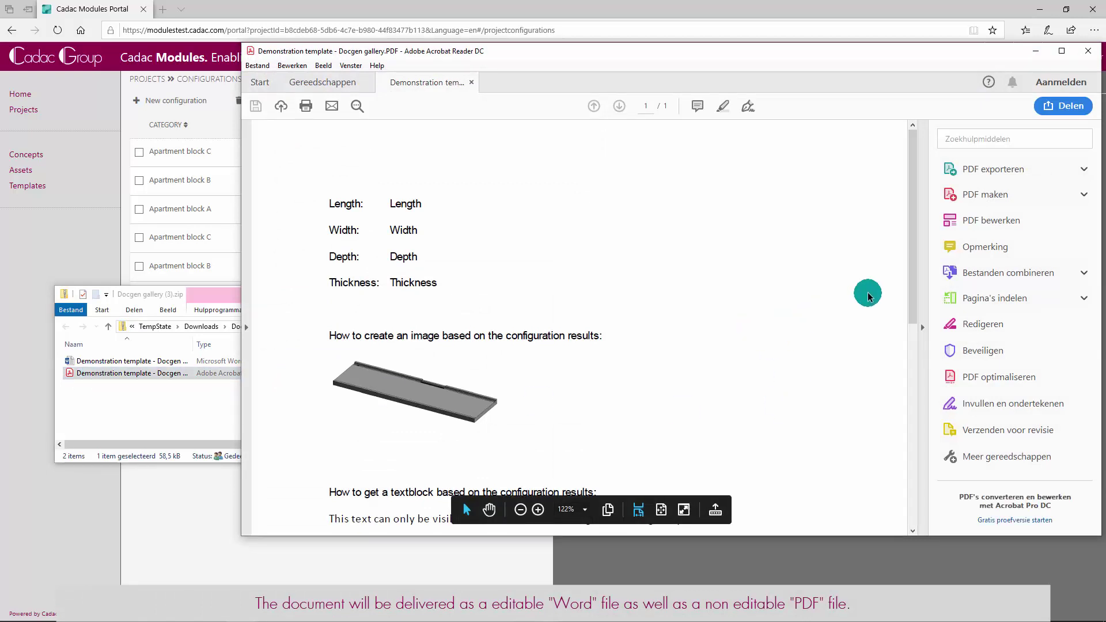
mouse_move(912, 251)
left_mouse_down()
mouse_move(919, 357)
mouse_move(908, 248)
mouse_move(896, 254)
left_mouse_up()
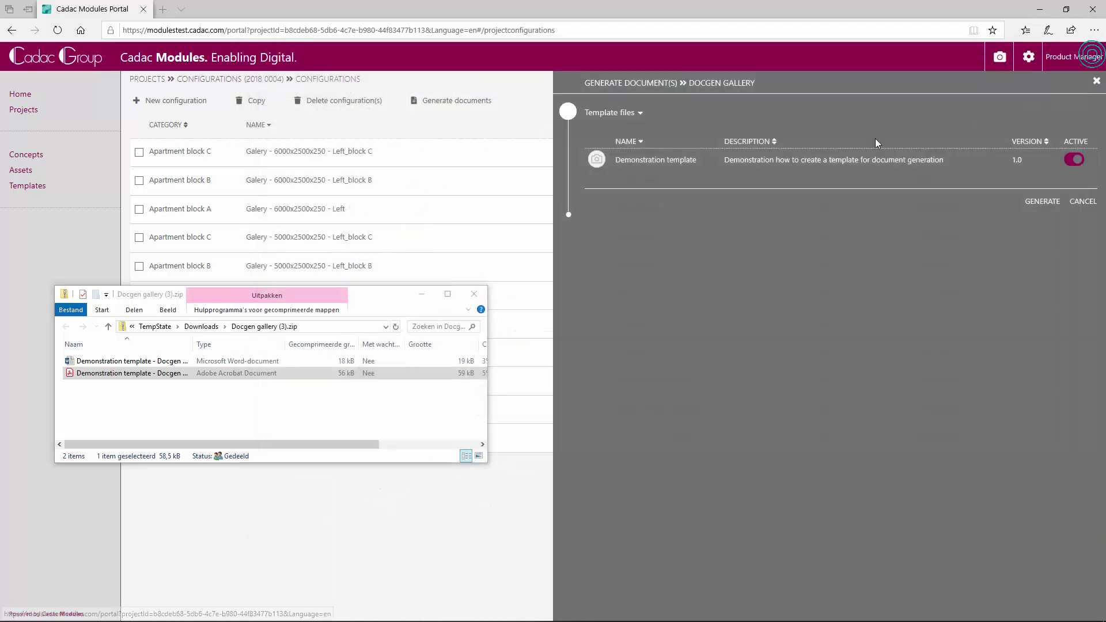
left_click(1088, 50)
left_click(474, 293)
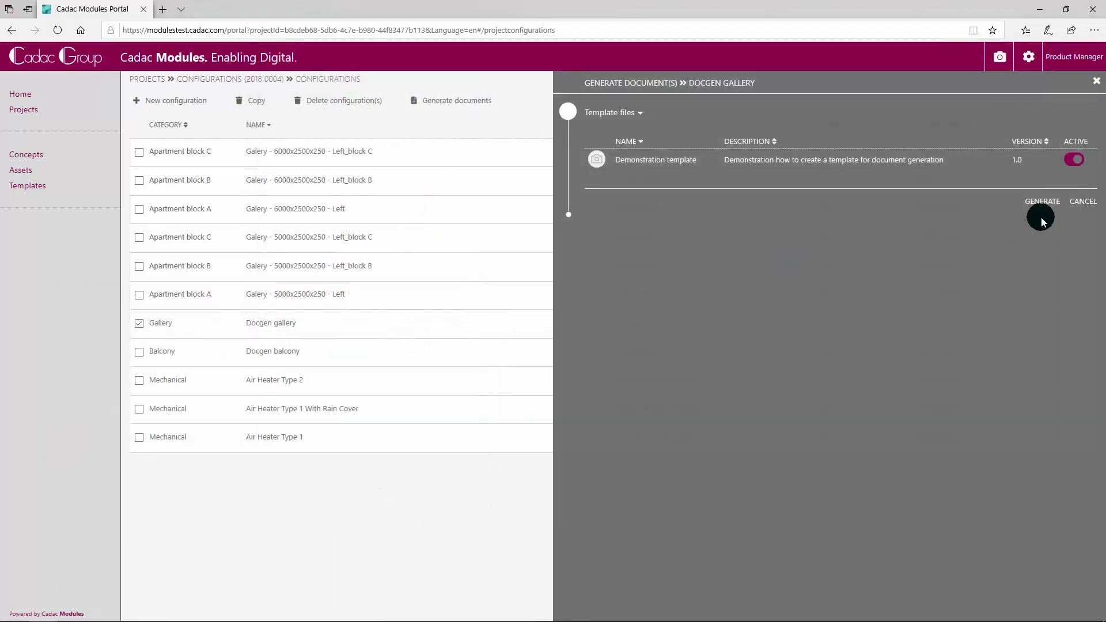
left_click(1085, 201)
Select only the Docgen balcony configuration and generate its documents with the Demonstration template.
left_click(139, 323)
left_click(139, 352)
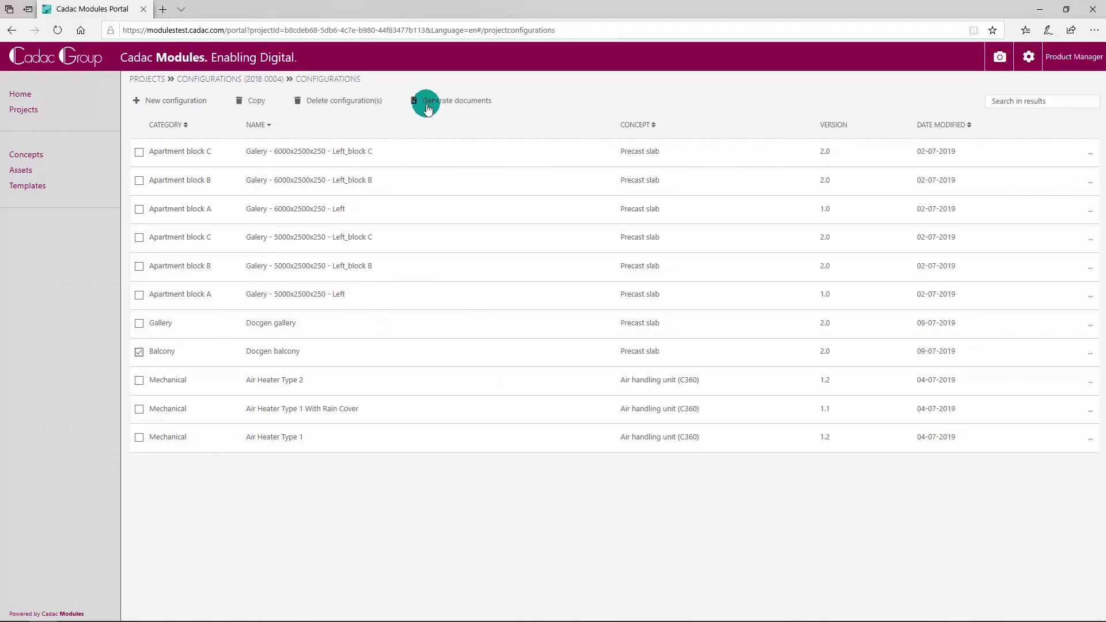
left_click(451, 101)
left_click(1074, 160)
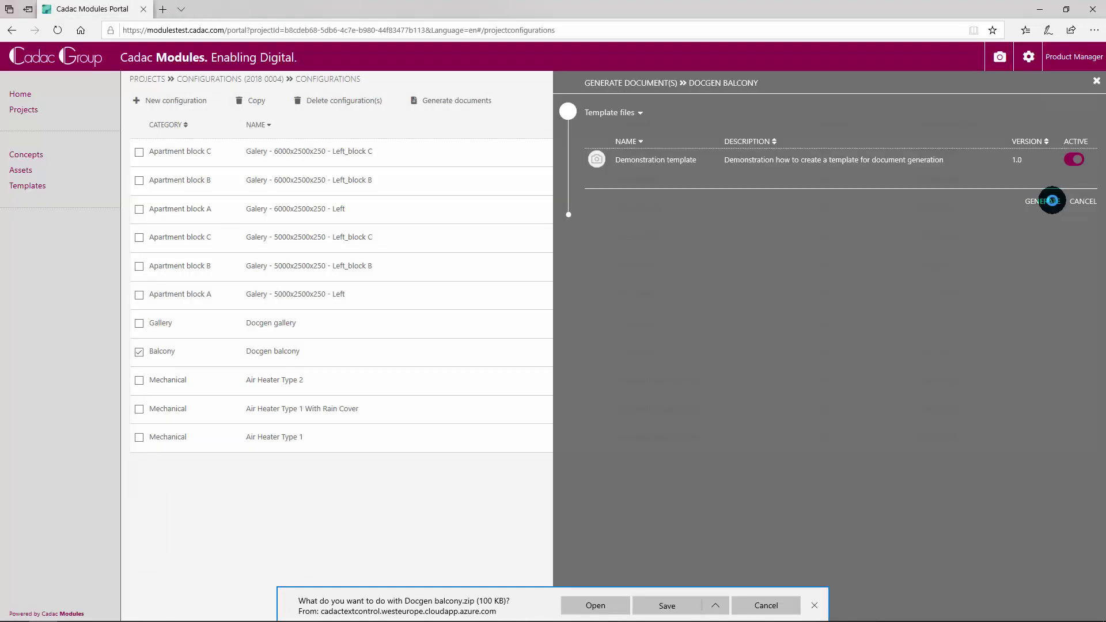
Open the downloaded Docgen balcony zip, examine the generated PDF, and close the PDF, archive and generation form.
left_click(605, 607)
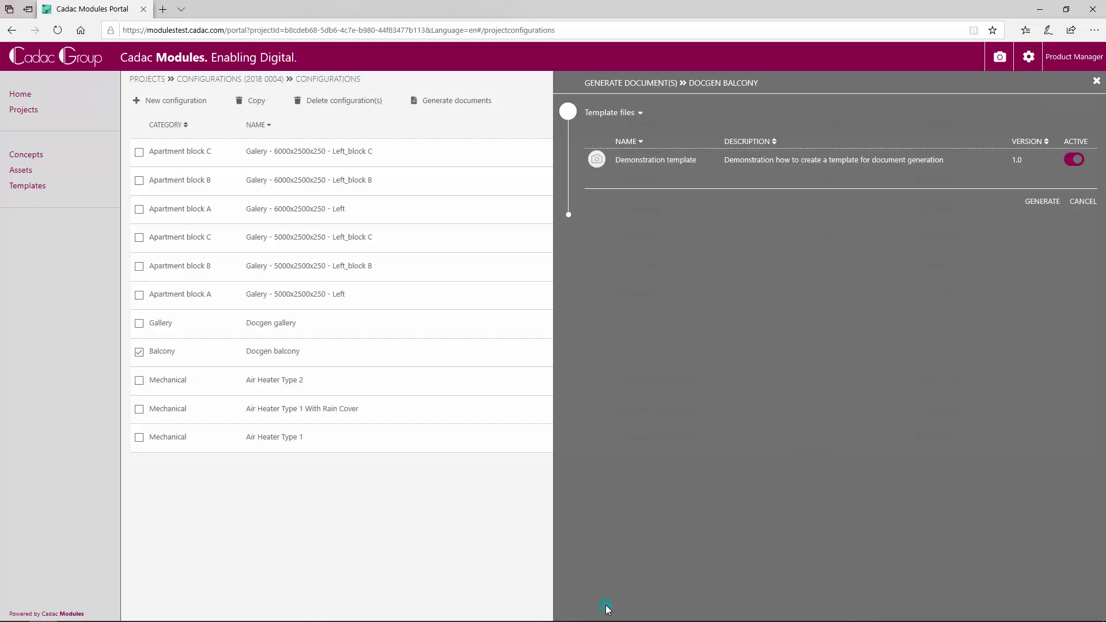
double_click(152, 375)
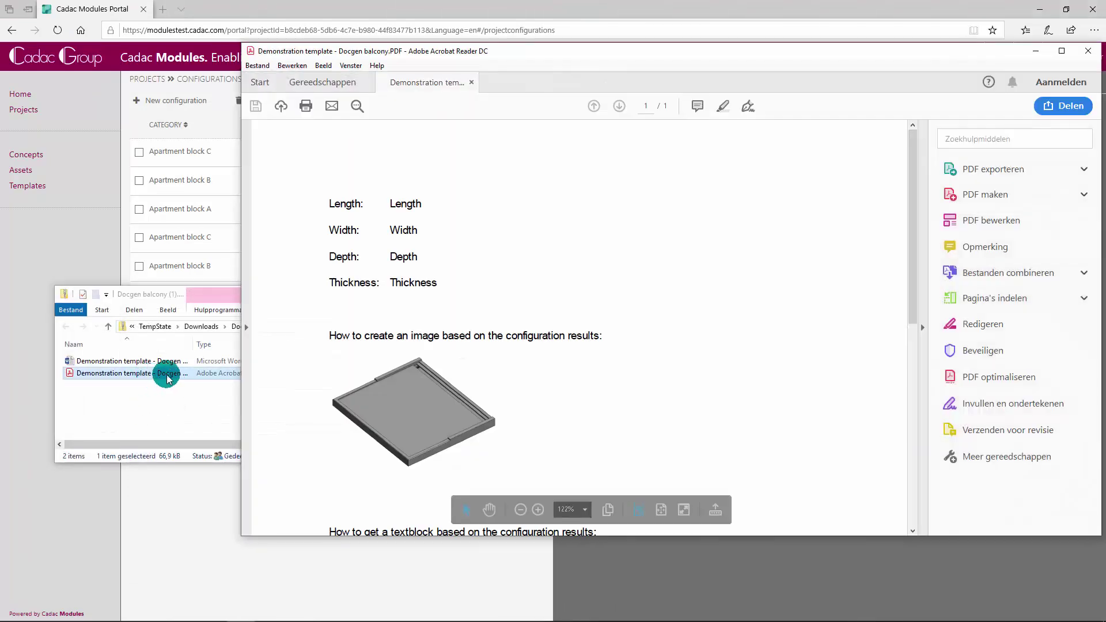
mouse_move(914, 284)
left_mouse_down()
mouse_move(920, 369)
mouse_move(913, 275)
left_mouse_up()
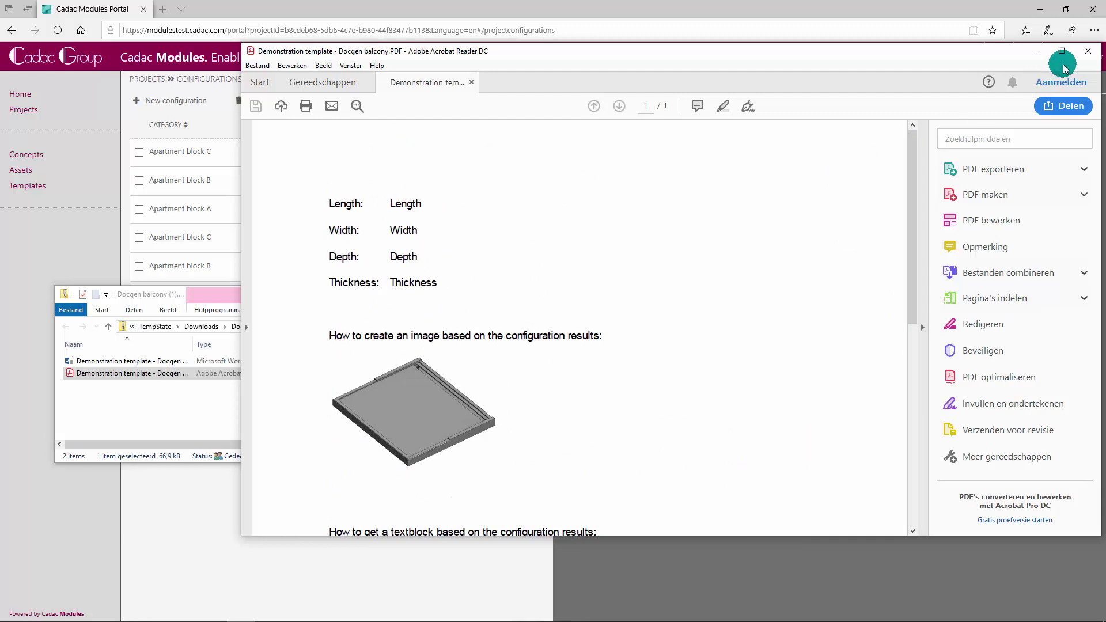
left_click(1094, 54)
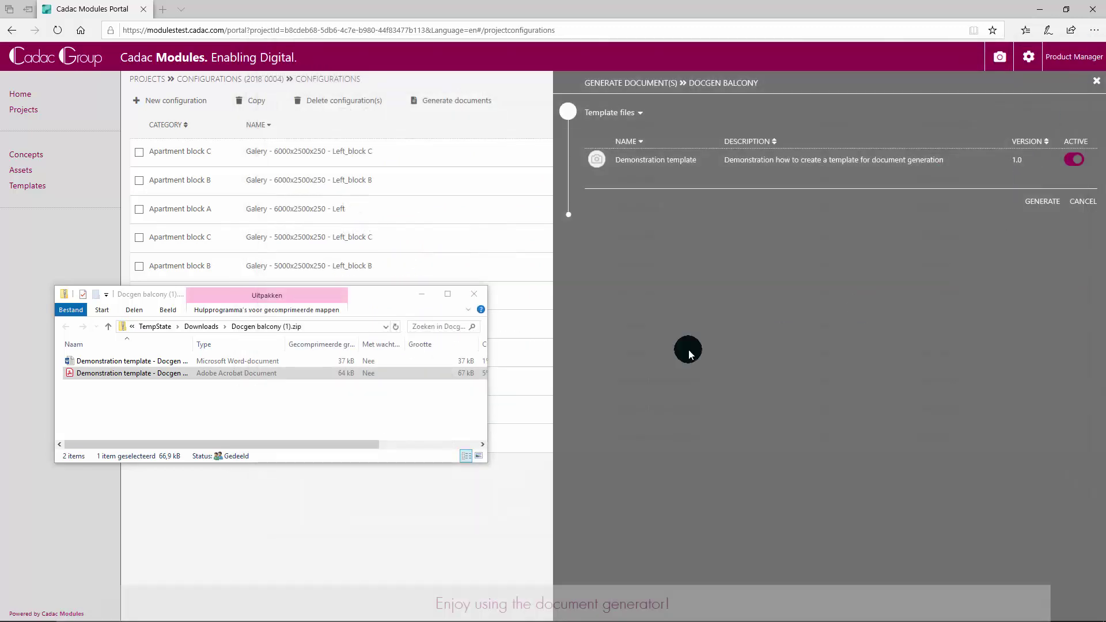
left_click(473, 294)
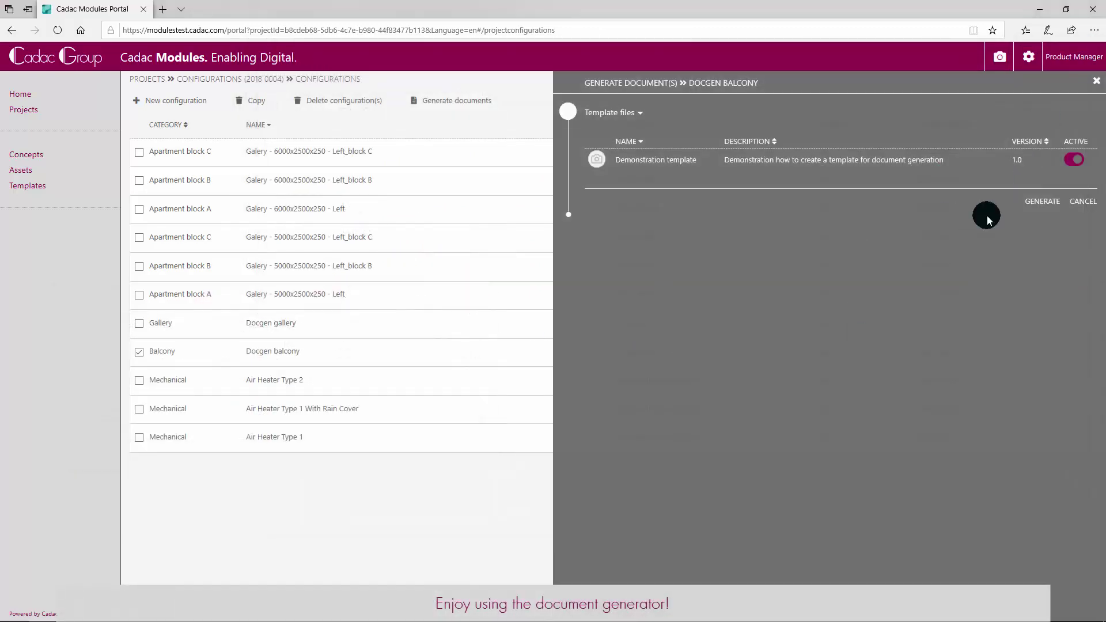
left_click(1084, 203)
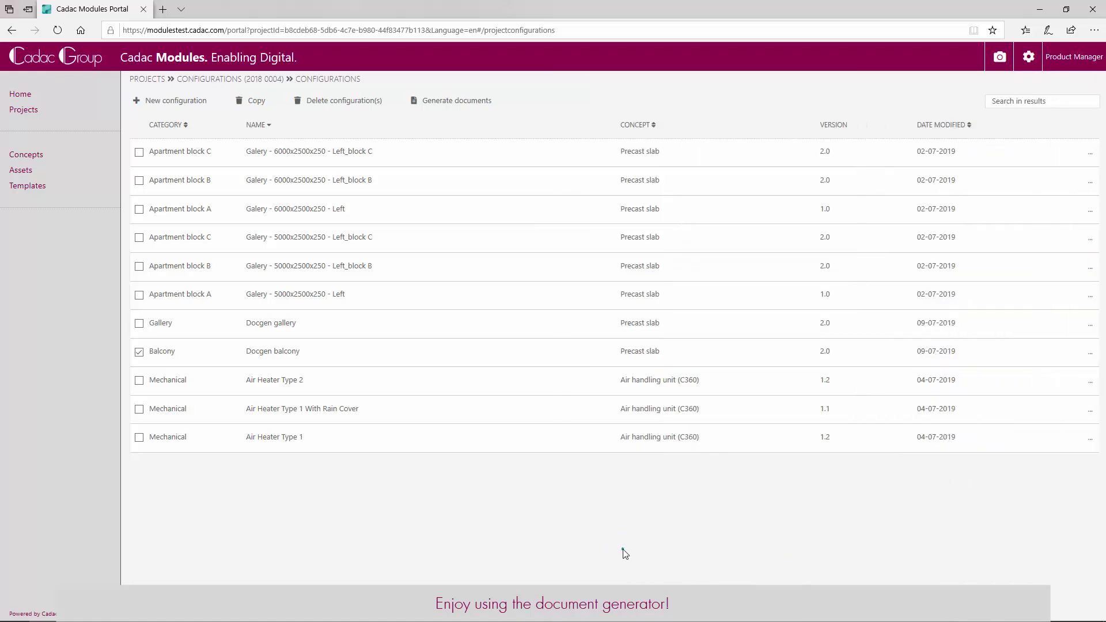